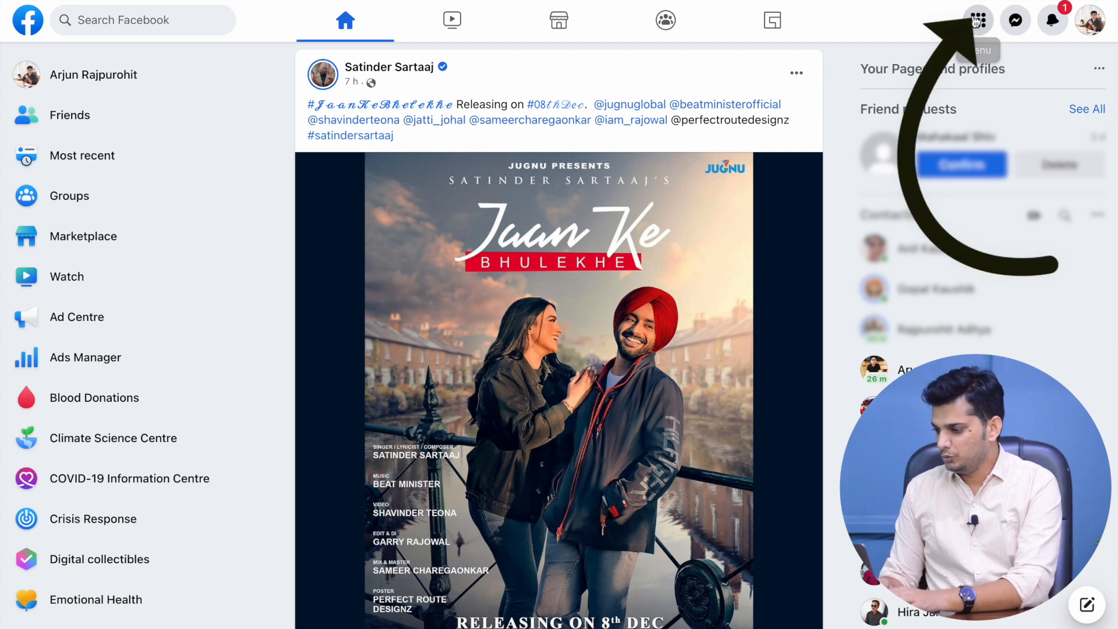
# Open Facebook's Menu panel from the grid icon at the top right
pyautogui.click(974, 21)
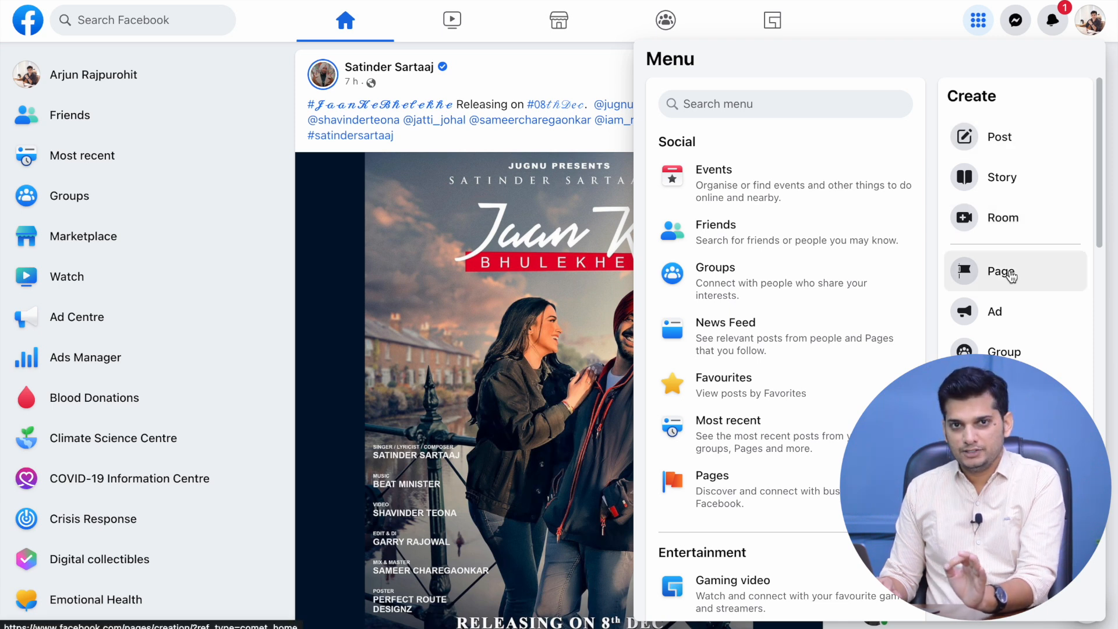
# Create a Page called 'Shirt Seller Story' with categories Clothing (brand) and Clothing shop
pyautogui.click(1011, 275)
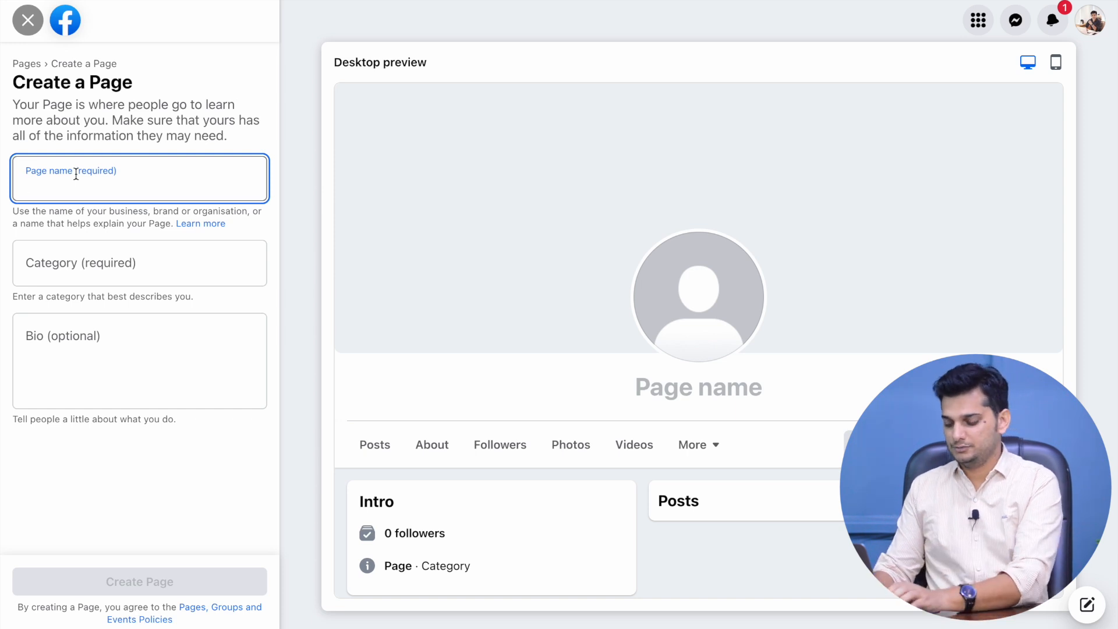
pyautogui.write('Shirt Seller Story')
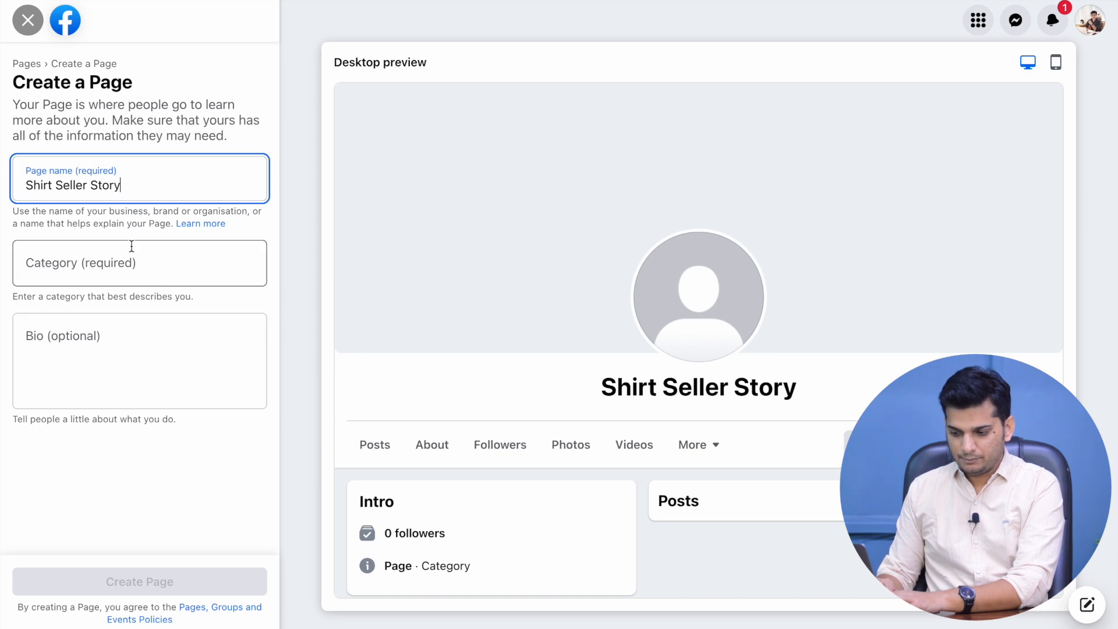
pyautogui.click(132, 246)
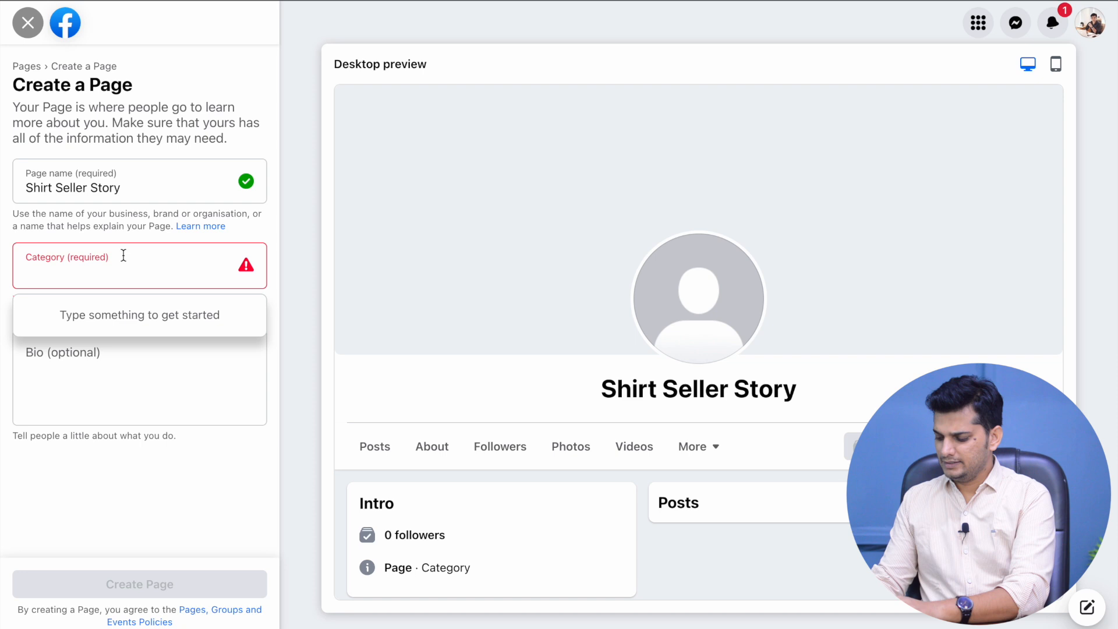
pyautogui.write('Clo')
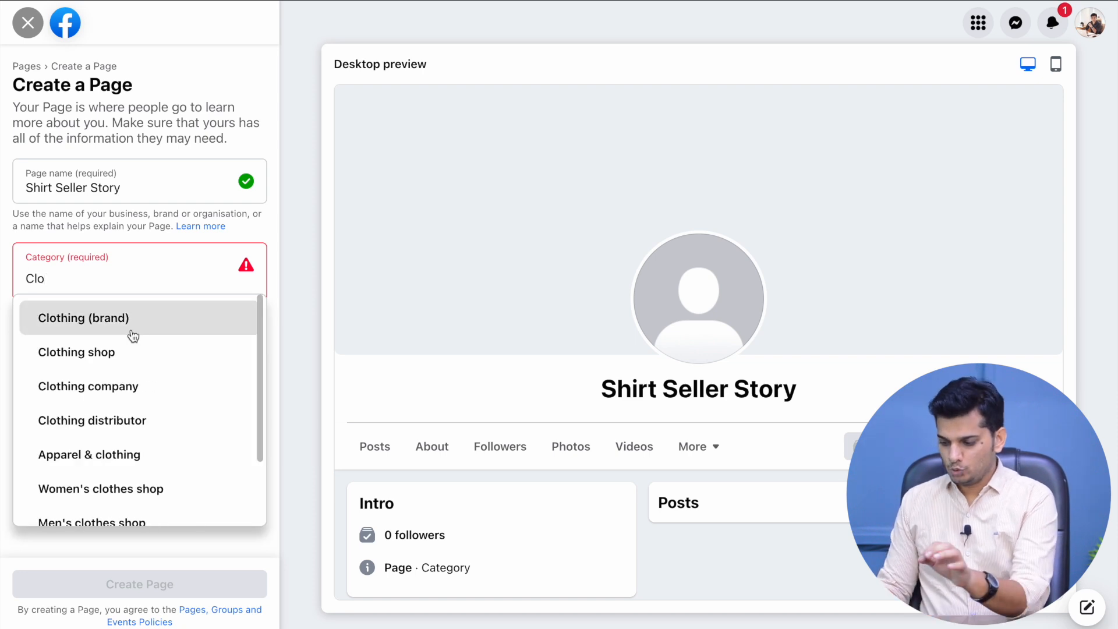
pyautogui.click(133, 333)
pyautogui.write('Cl')
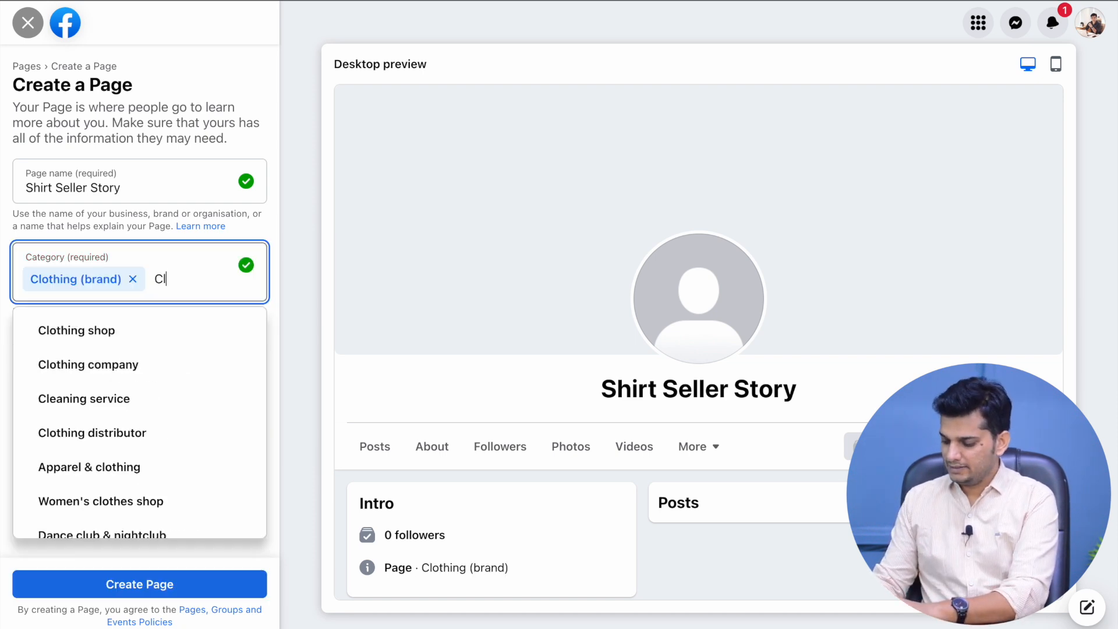
pyautogui.write('oth')
pyautogui.click(119, 332)
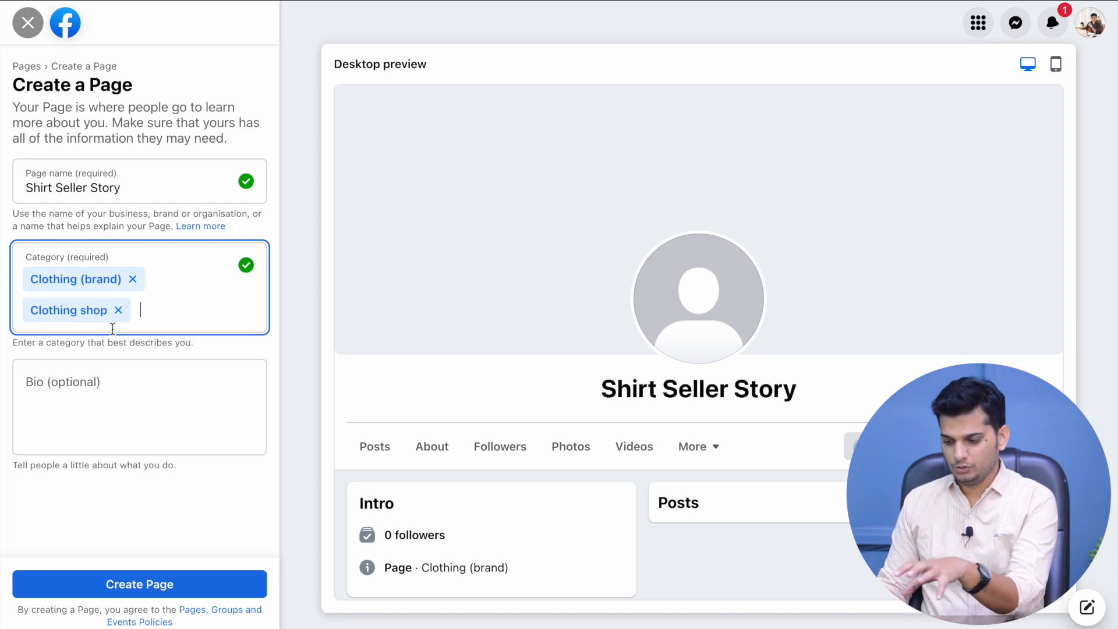
pyautogui.click(136, 365)
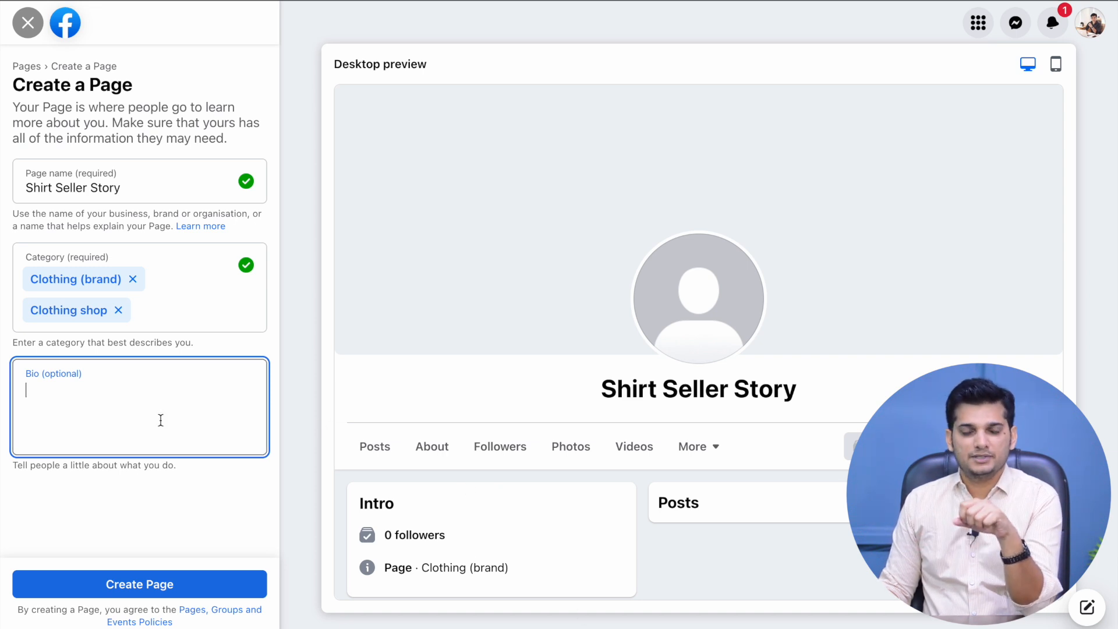
# Paste the bio 'Shirt SellerStory has the perfect Shirts for you.' and create the Page
pyautogui.write("Shirt SellerStory has the perfect Shirts for you. From funny to Classy, geeky to vintage, We've got")
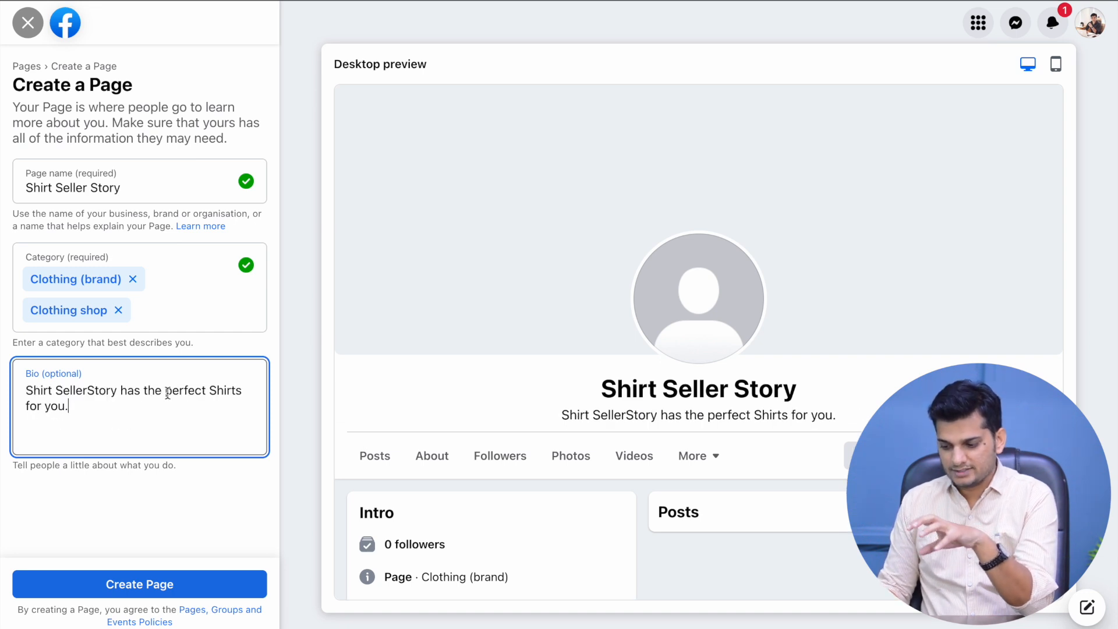
pyautogui.click(166, 391)
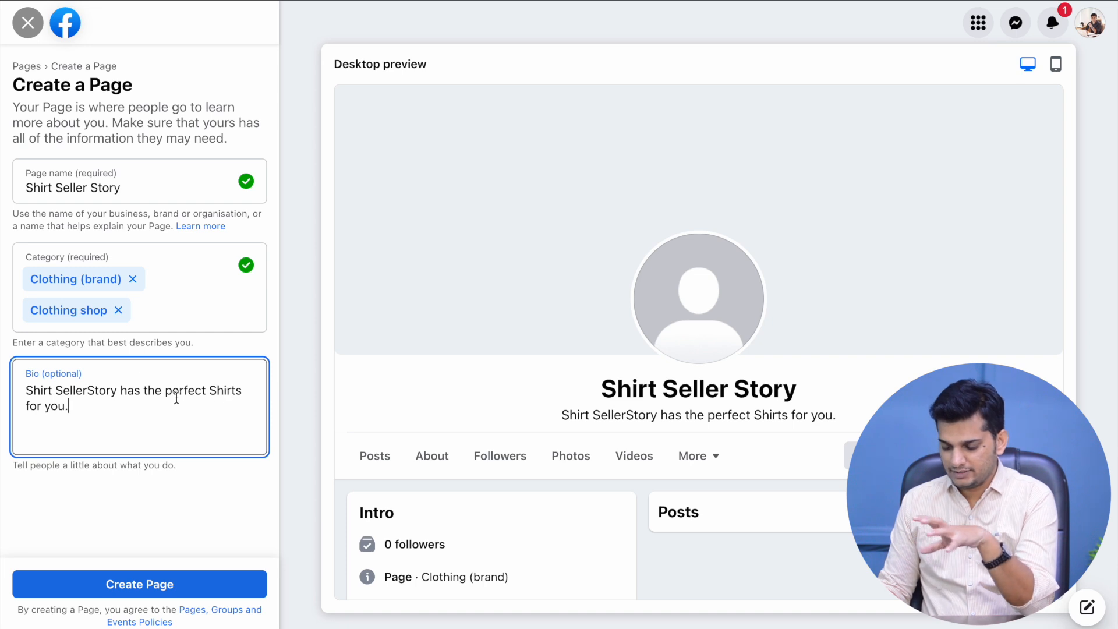
pyautogui.click(172, 590)
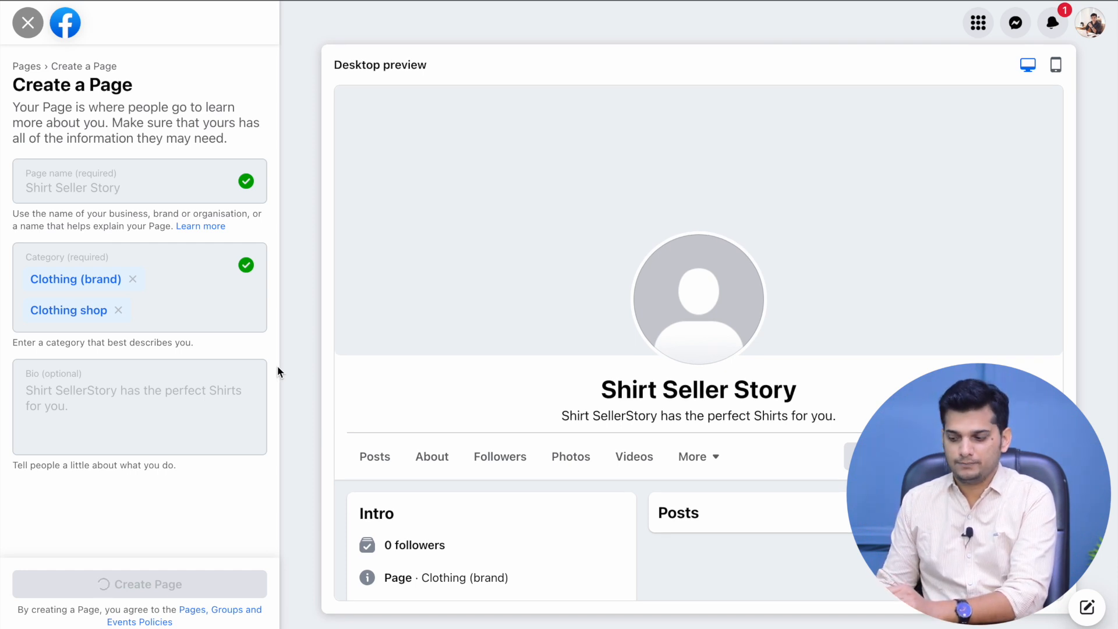
pyautogui.moveTo(15, 86); pyautogui.dragTo(263, 82)
pyautogui.click(112, 212)
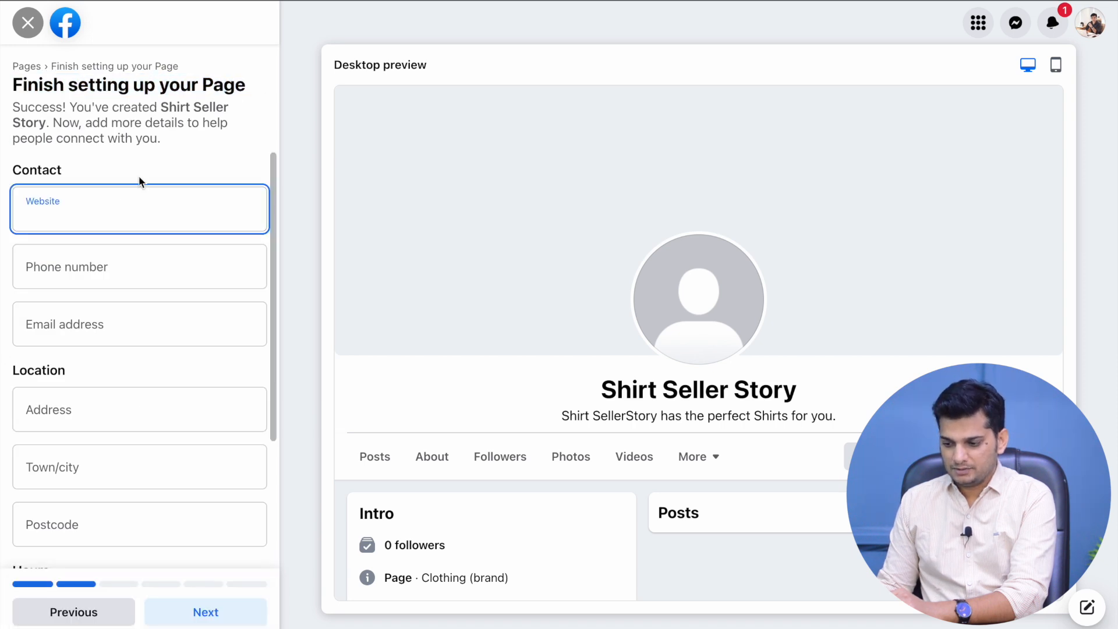
pyautogui.write('www.')
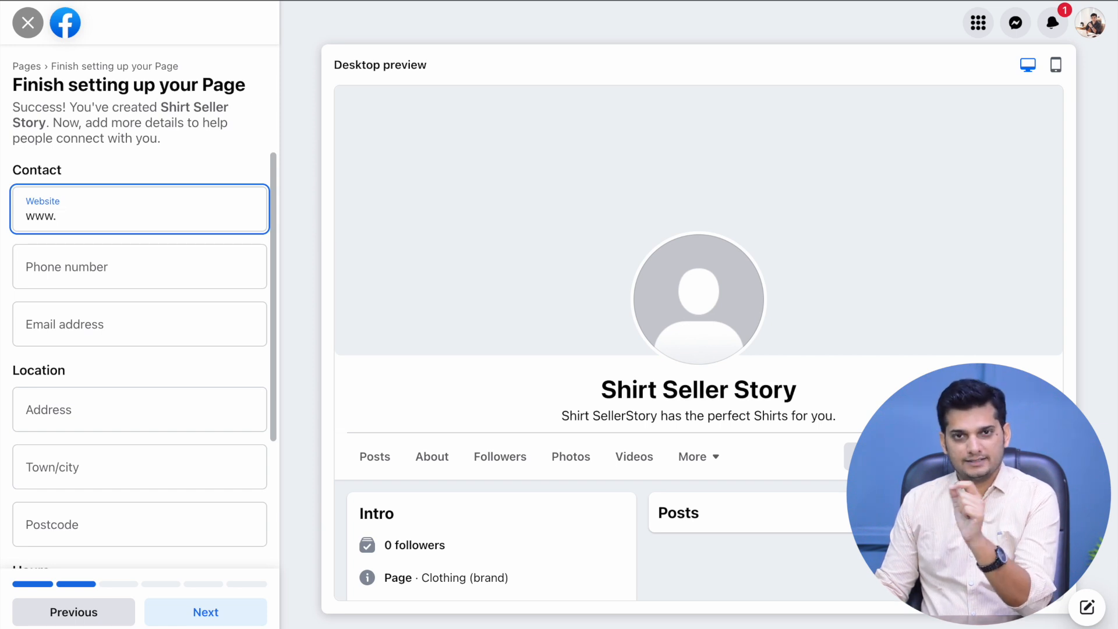
pyautogui.write('shirtsellerstory.in')
pyautogui.click(92, 261)
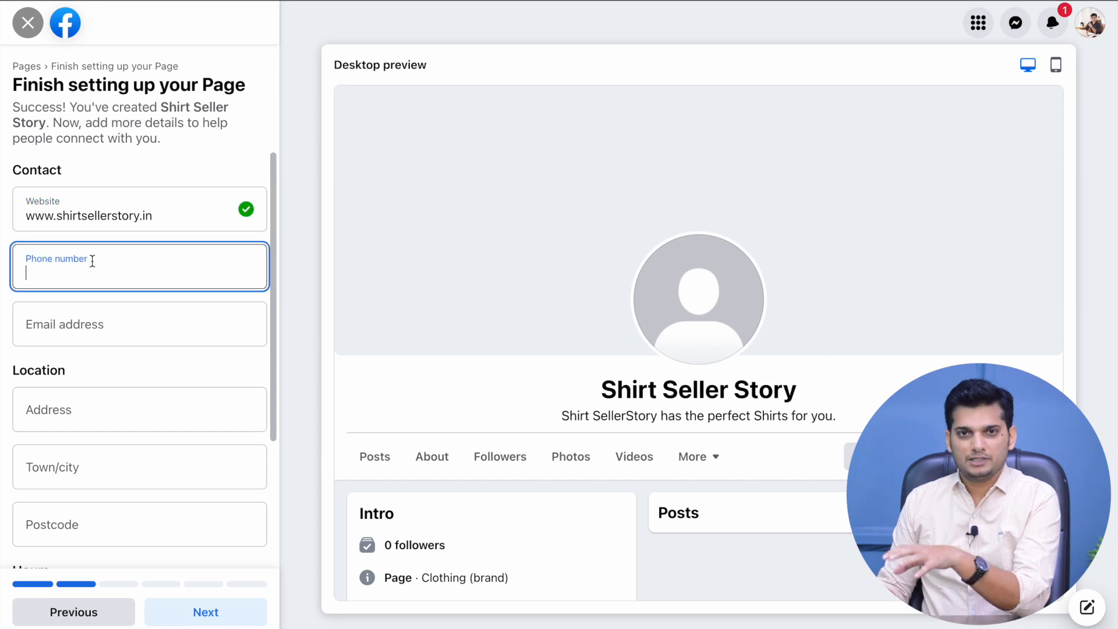
pyautogui.write('+91')
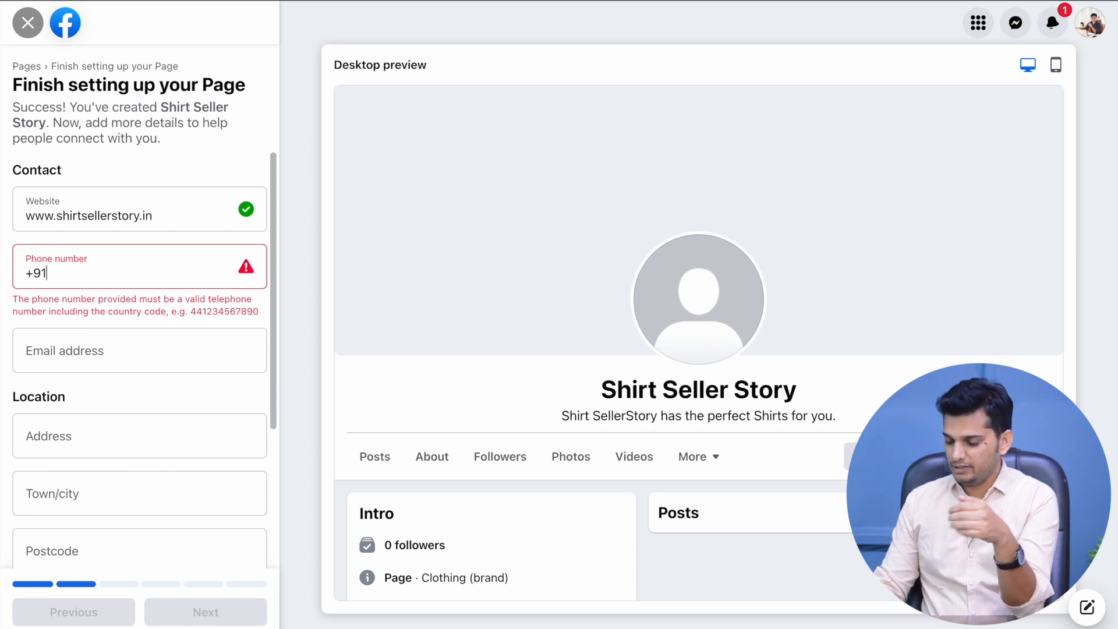
pyautogui.write('9999999999')
pyautogui.click(42, 306)
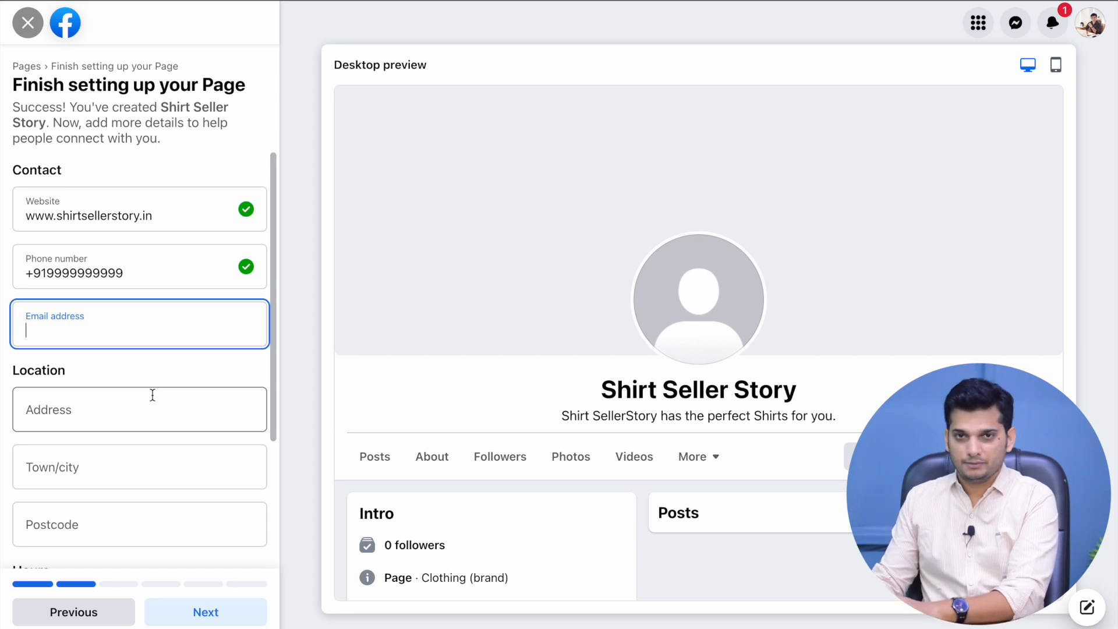
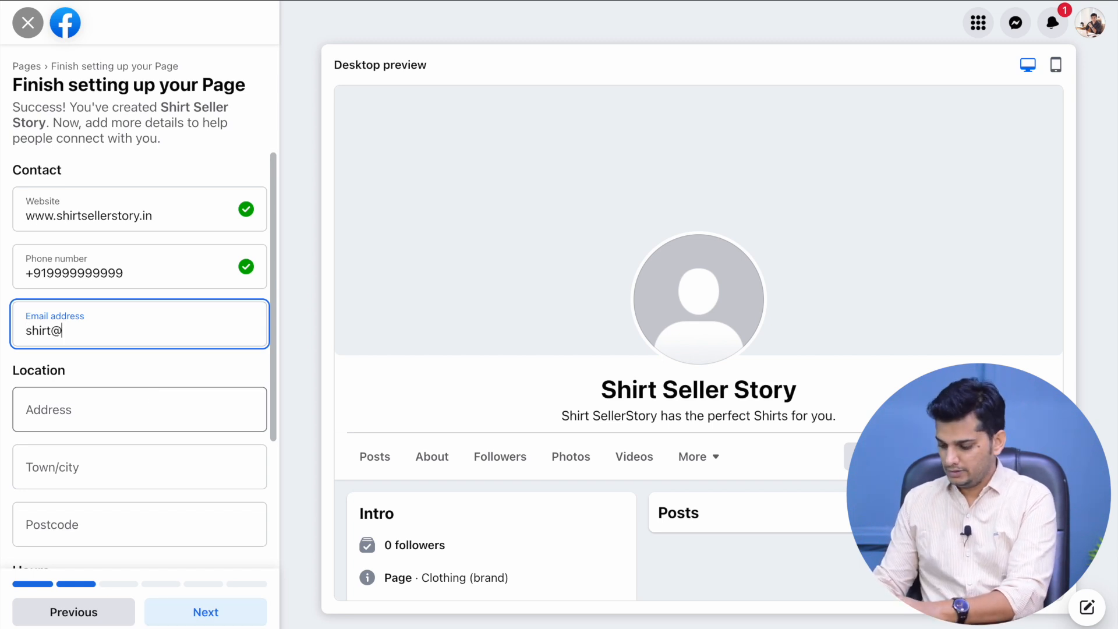
# Fill in the contact e-mail and set the location to Ahmedabad, India, postcode 380026
pyautogui.press('Tab')
pyautogui.scroll(-2, 165, 299)
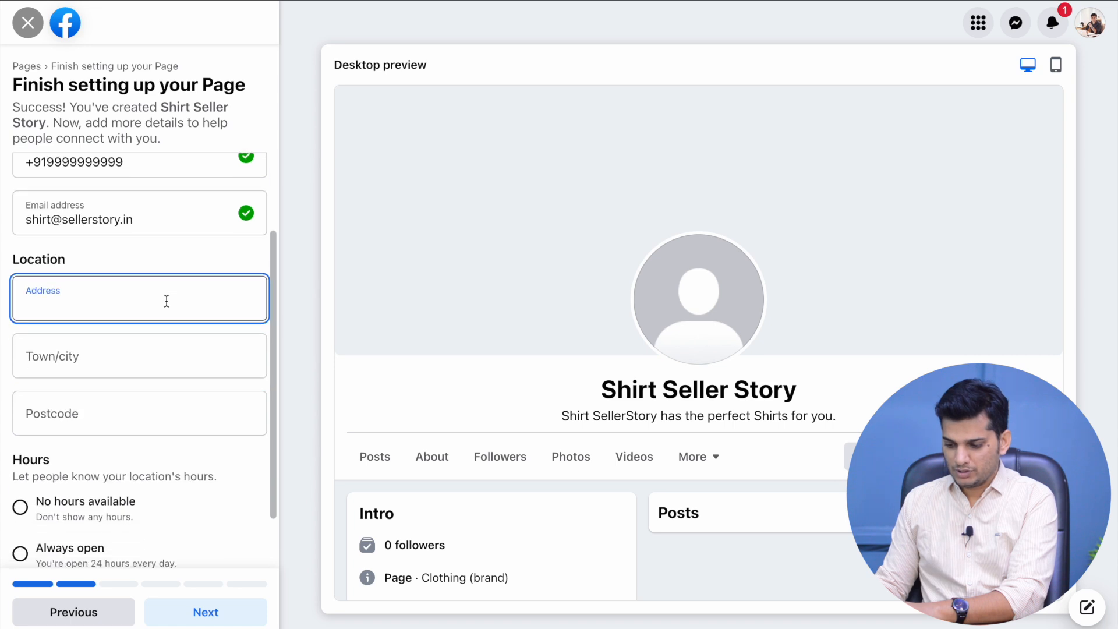
pyautogui.scroll(-1, 160, 355)
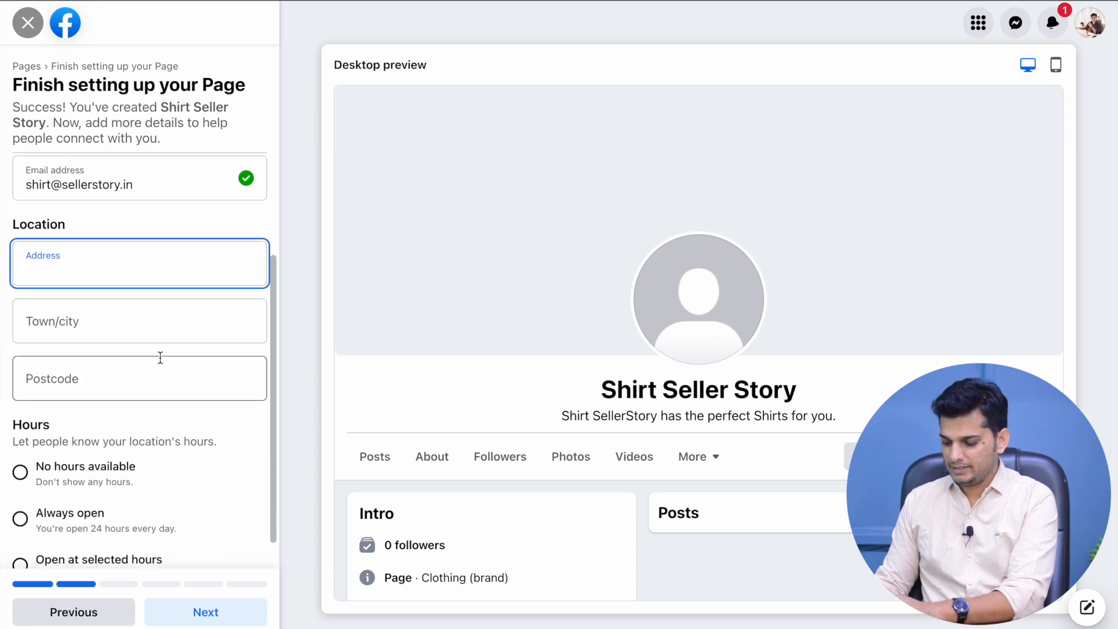
pyautogui.write('Ahmada')
pyautogui.press('BackSpace')
pyautogui.press('BackSpace')
pyautogui.press('BackSpace')
pyautogui.press('BackSpace')
pyautogui.press('BackSpace')
pyautogui.press('BackSpace')
pyautogui.click(147, 320)
pyautogui.write('Ahme')
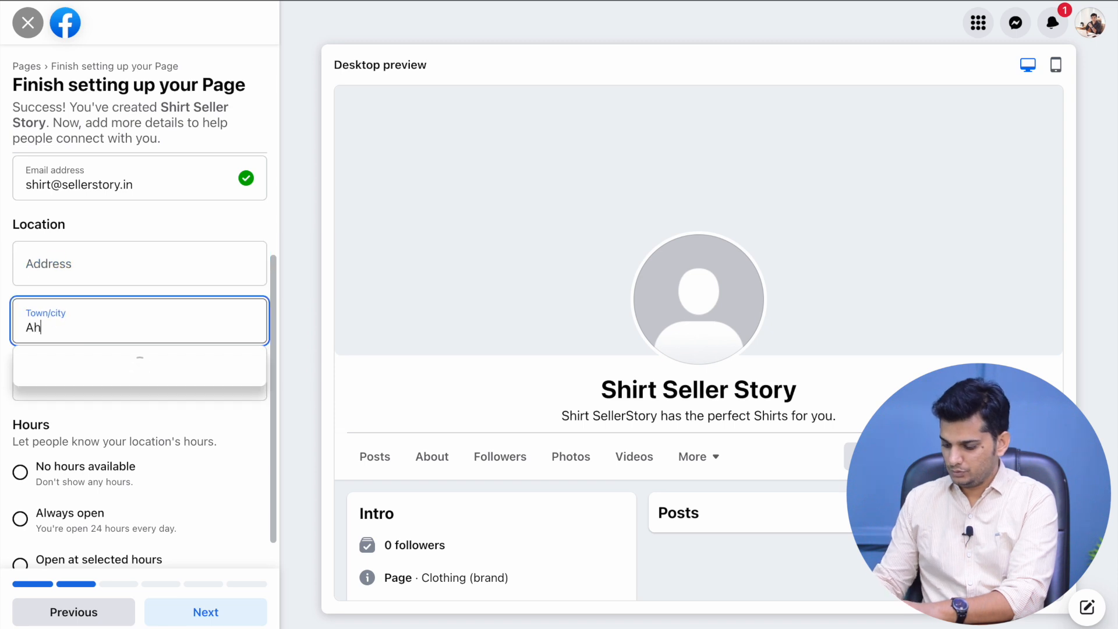
pyautogui.click(143, 354)
pyautogui.click(122, 370)
pyautogui.write('380026')
# Set the Page hours to Always open and continue to customisation
pyautogui.scroll(-1, 140, 382)
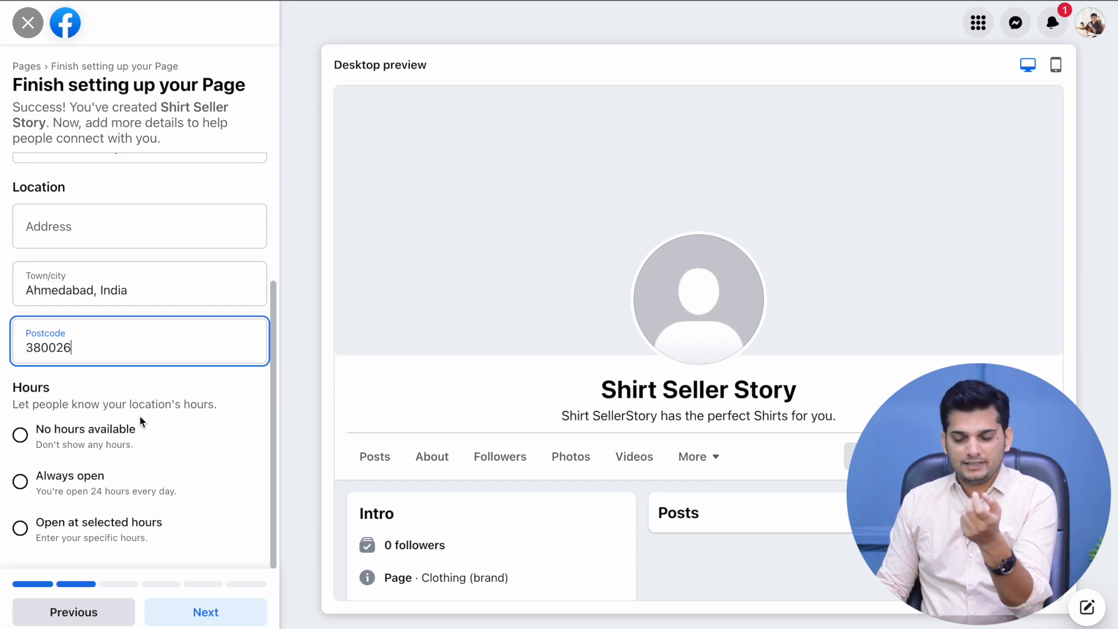
pyautogui.click(20, 435)
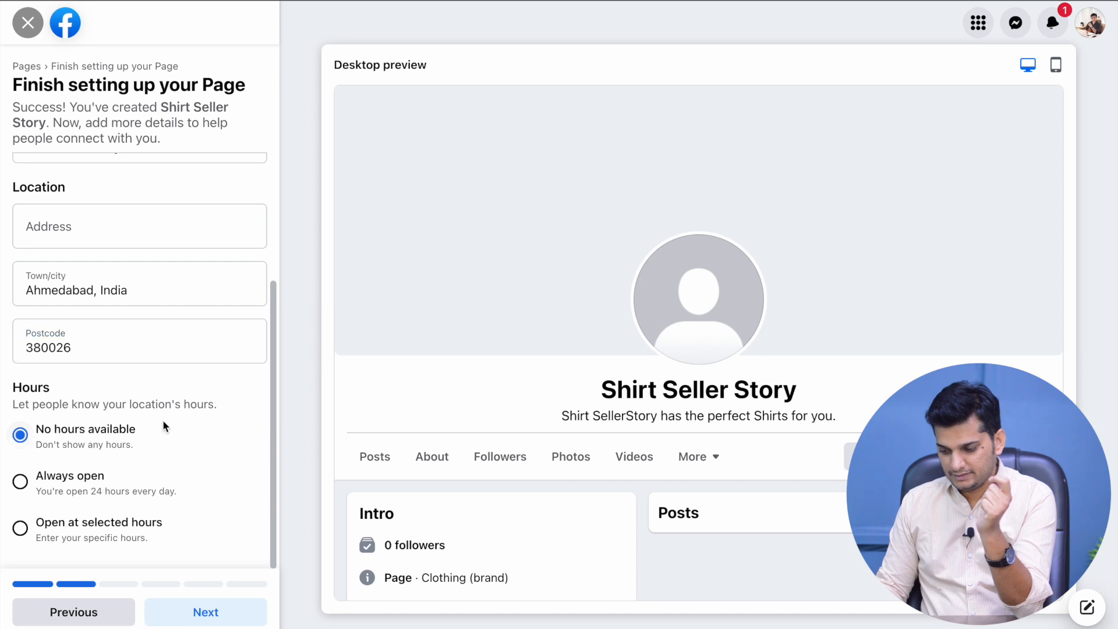
pyautogui.click(49, 479)
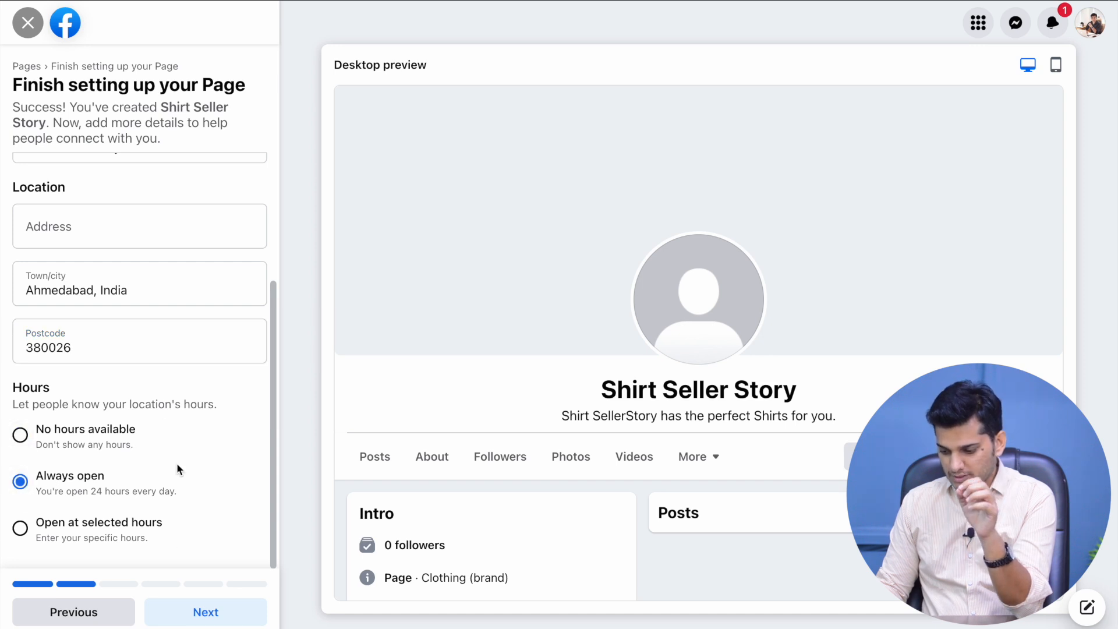
pyautogui.click(181, 610)
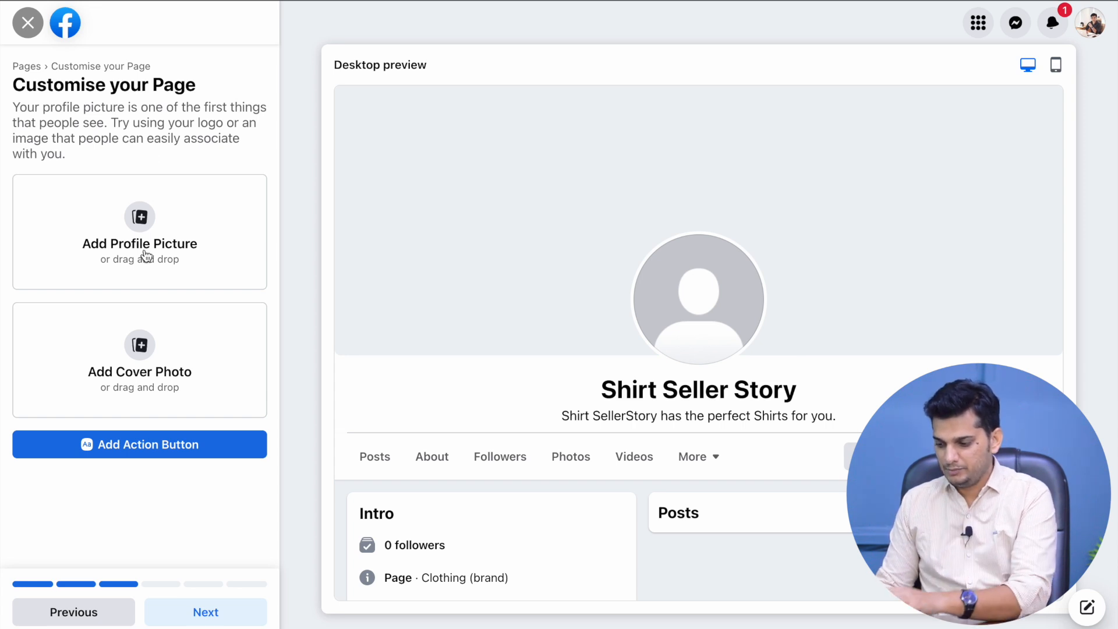
pyautogui.click(146, 255)
pyautogui.click(610, 360)
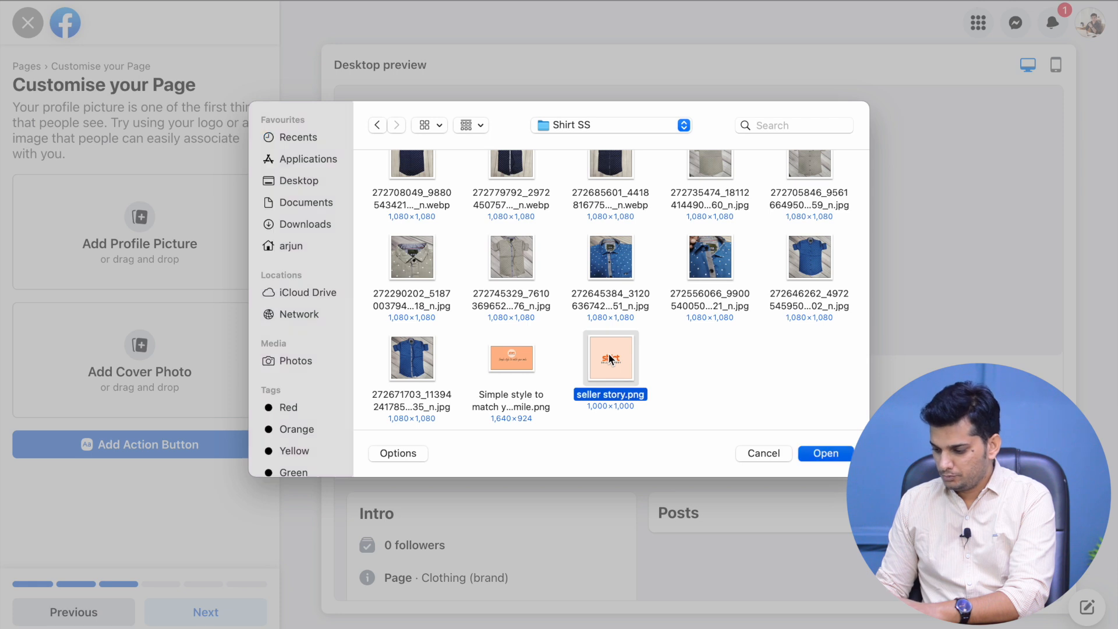
pyautogui.doubleClick(610, 359)
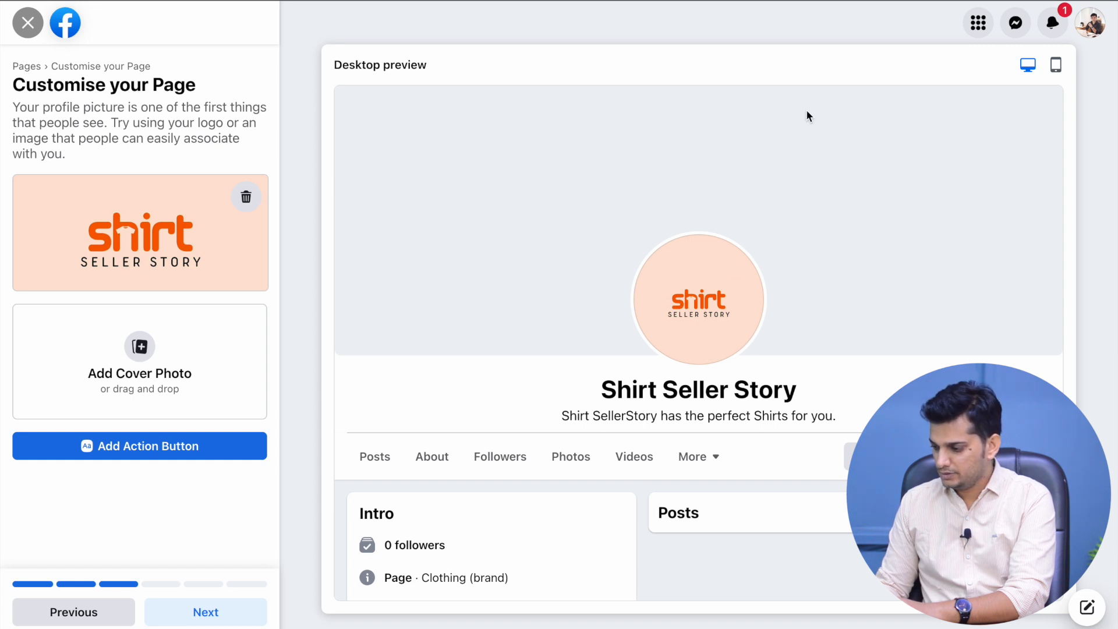
# Add the peach banner as the cover photo and reposition it within its frame
pyautogui.click(102, 375)
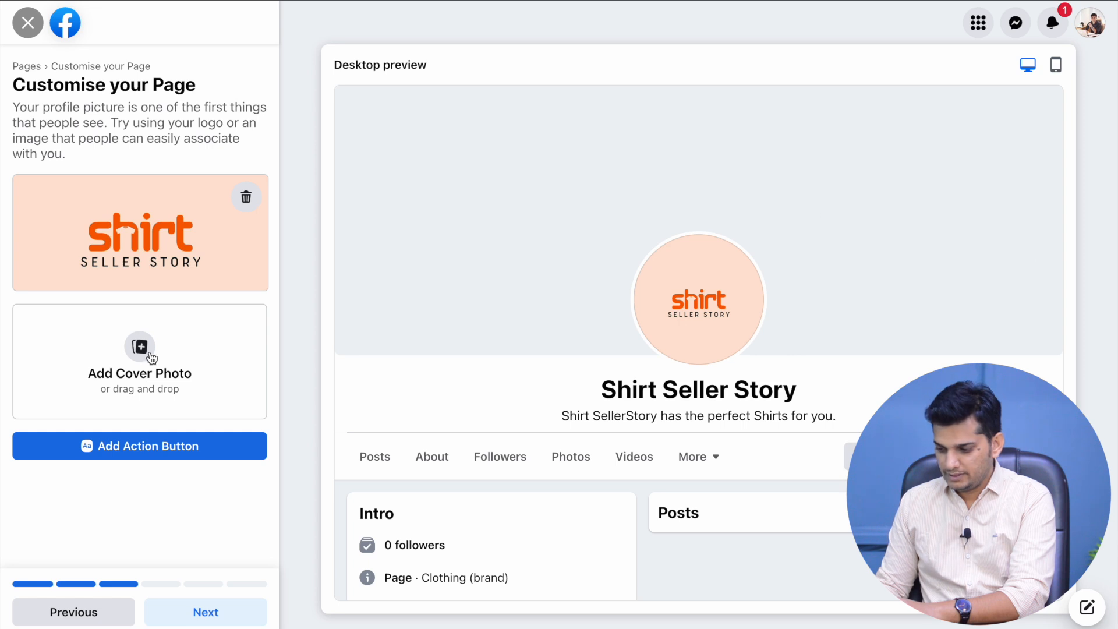
pyautogui.scroll(-3, 522, 260)
pyautogui.doubleClick(496, 355)
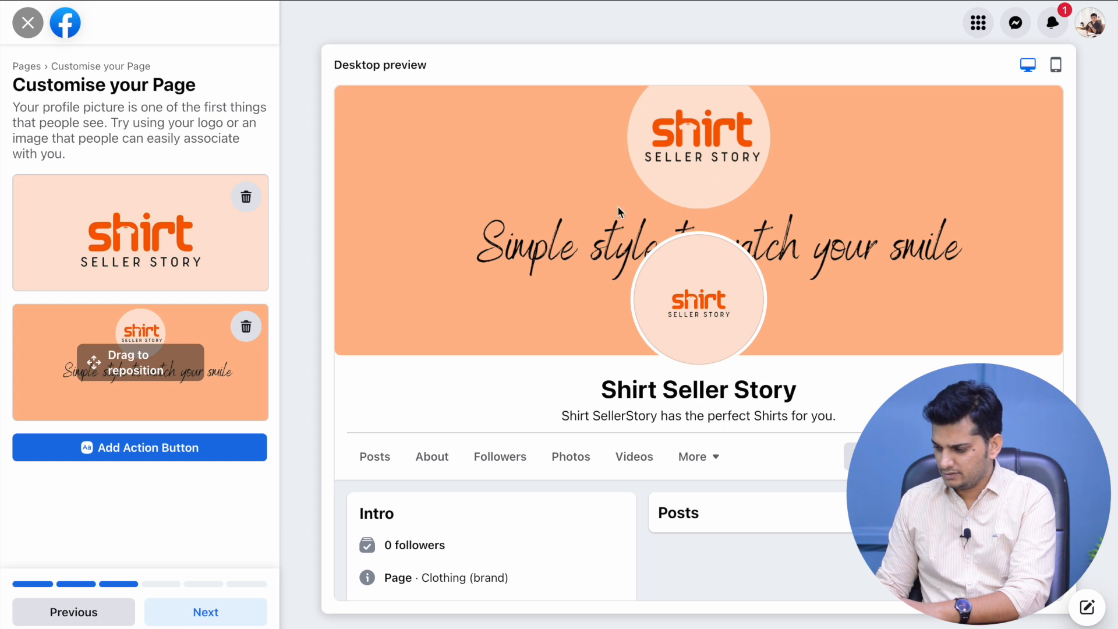
pyautogui.click(180, 398)
pyautogui.moveTo(202, 360); pyautogui.dragTo(95, 385)
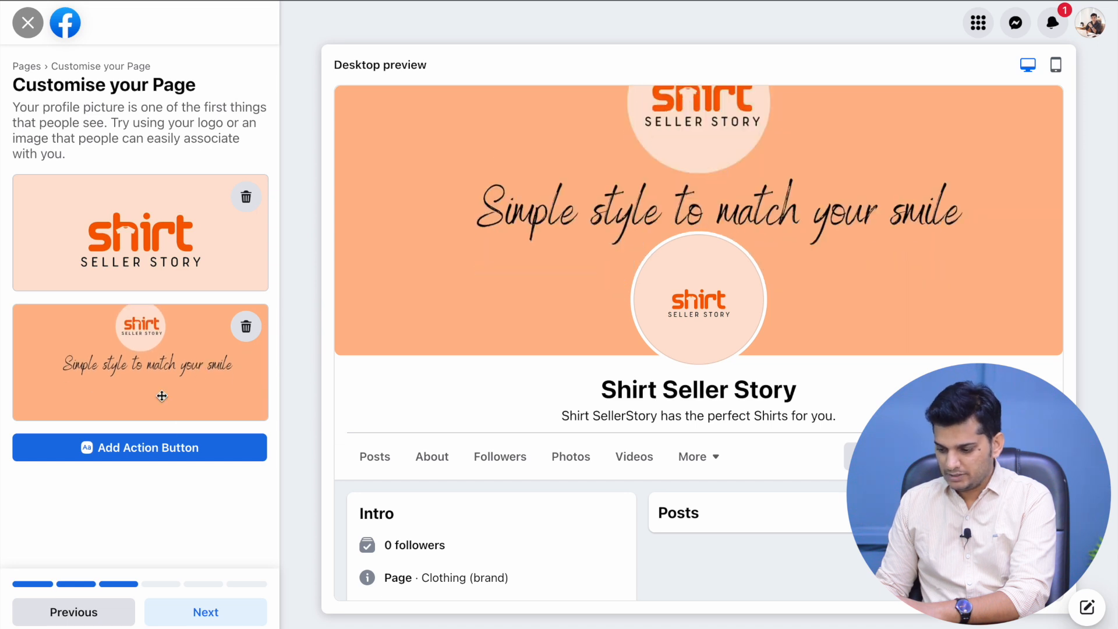
pyautogui.moveTo(162, 397); pyautogui.dragTo(162, 396)
pyautogui.scroll(-1, 492, 419)
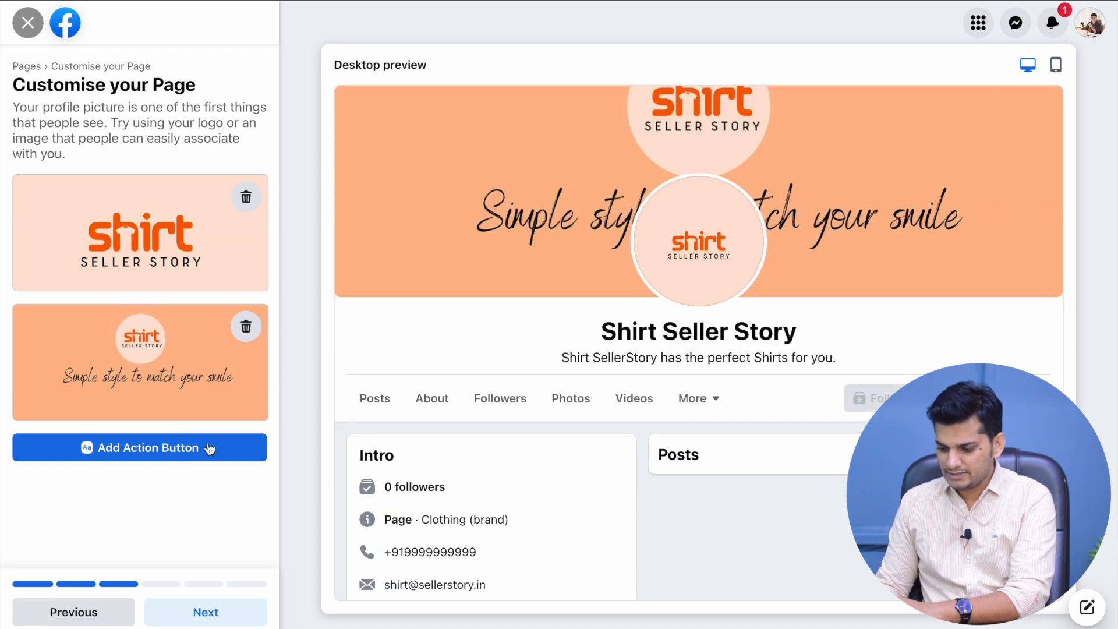
pyautogui.click(185, 452)
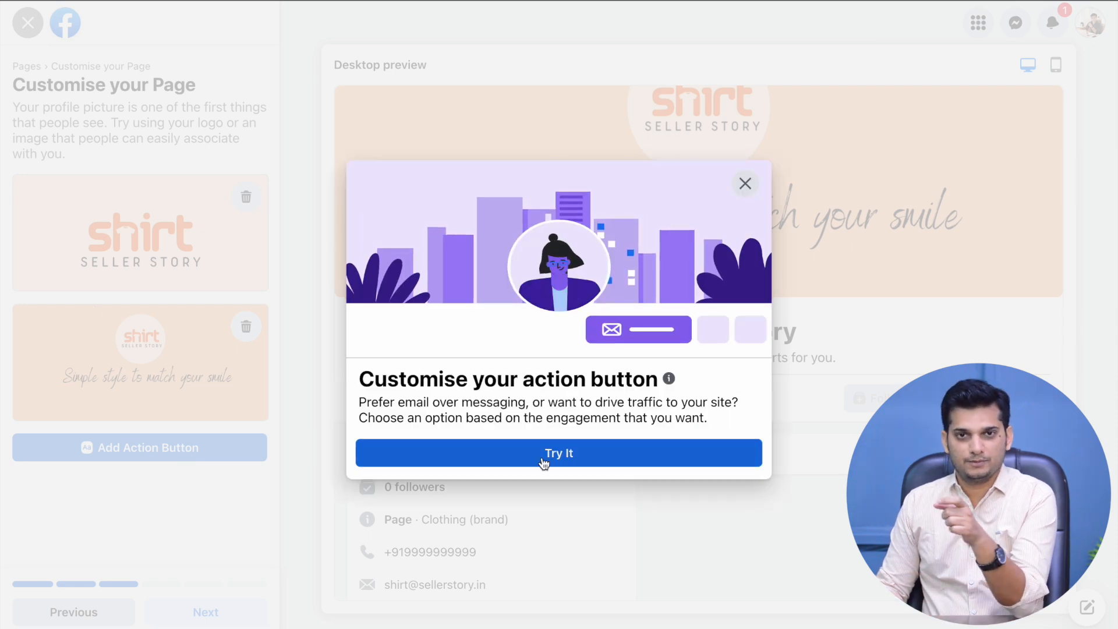
pyautogui.click(543, 463)
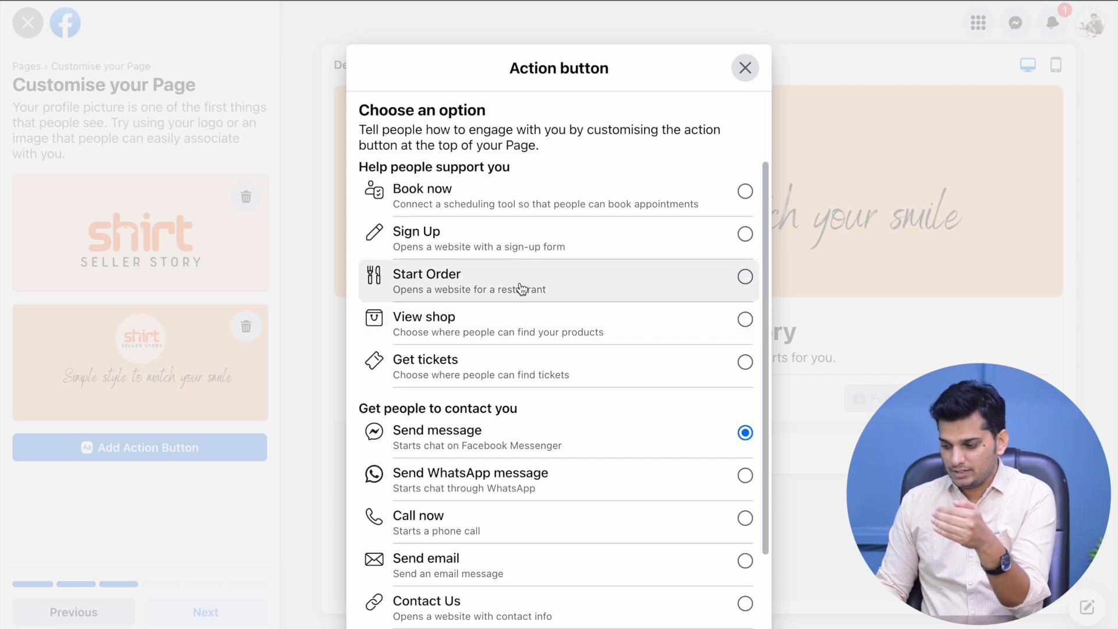
pyautogui.scroll(-2, 516, 327)
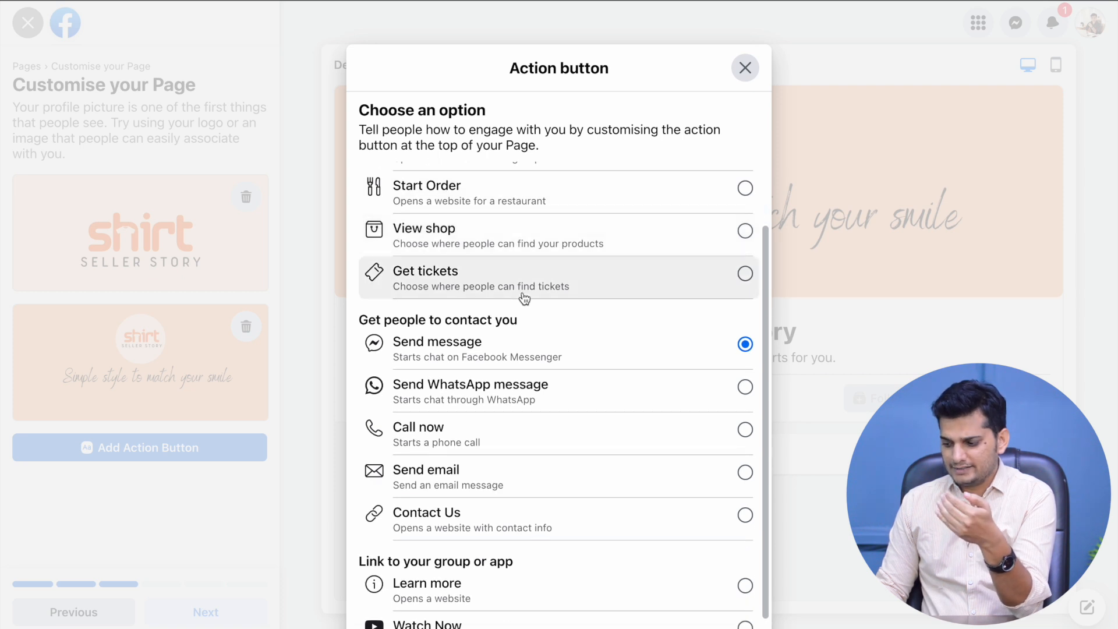
pyautogui.scroll(-2, 518, 321)
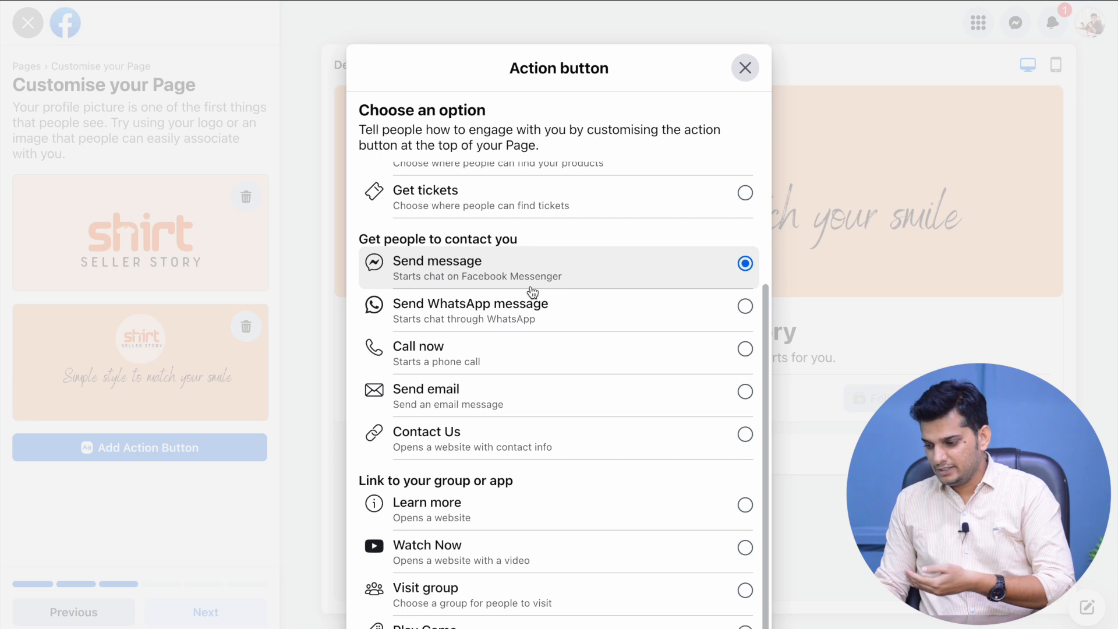
pyautogui.scroll(-1, 532, 292)
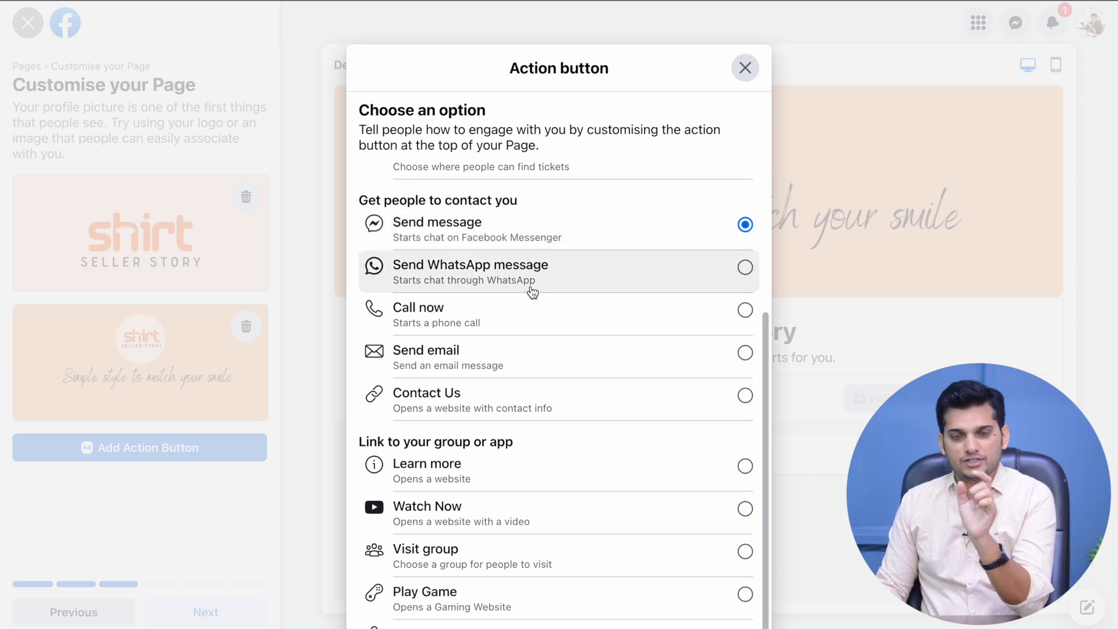
pyautogui.scroll(5, 532, 292)
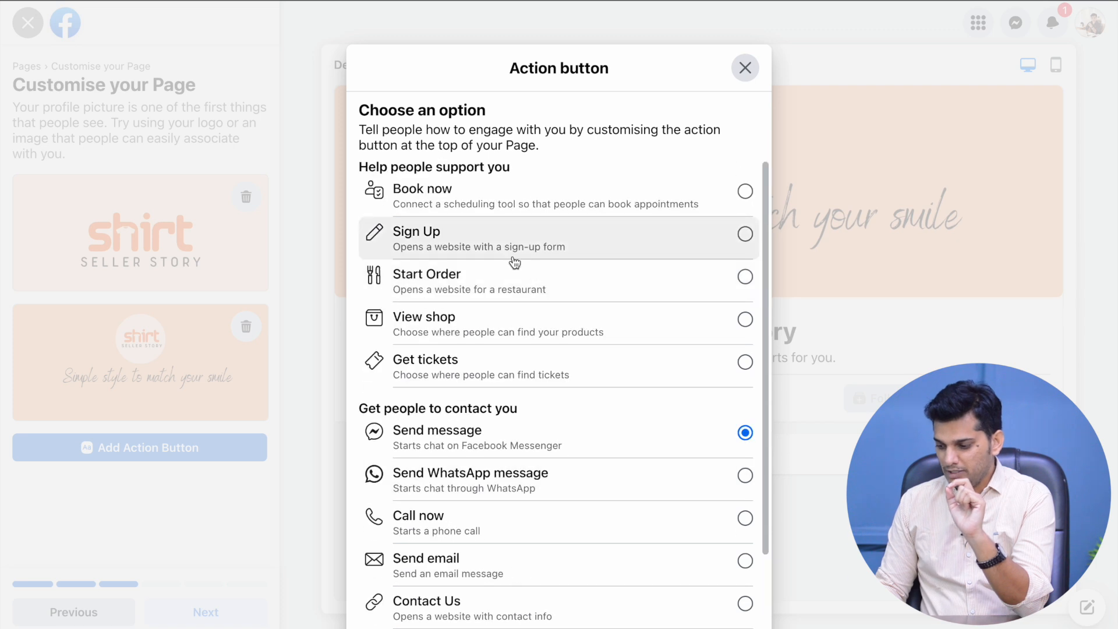
pyautogui.click(495, 324)
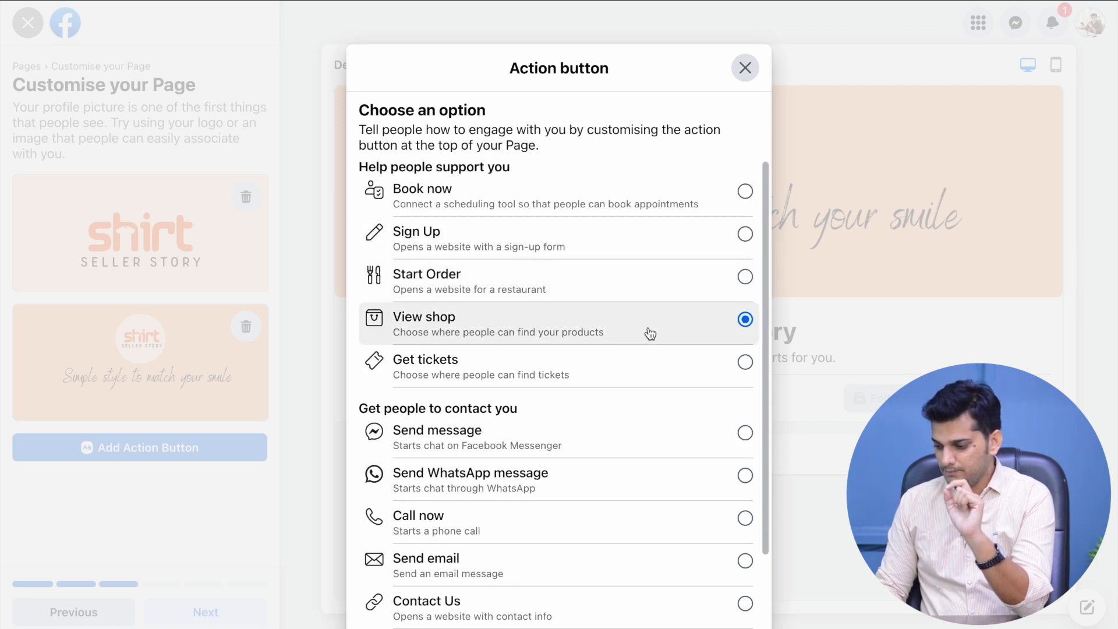
pyautogui.scroll(-5, 646, 332)
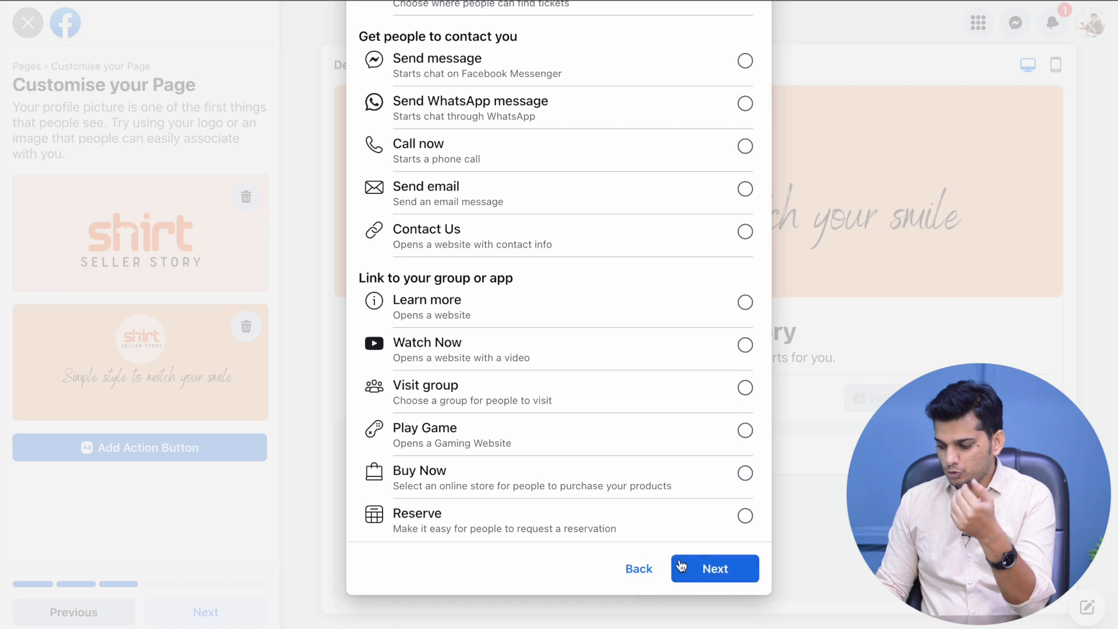
pyautogui.click(720, 569)
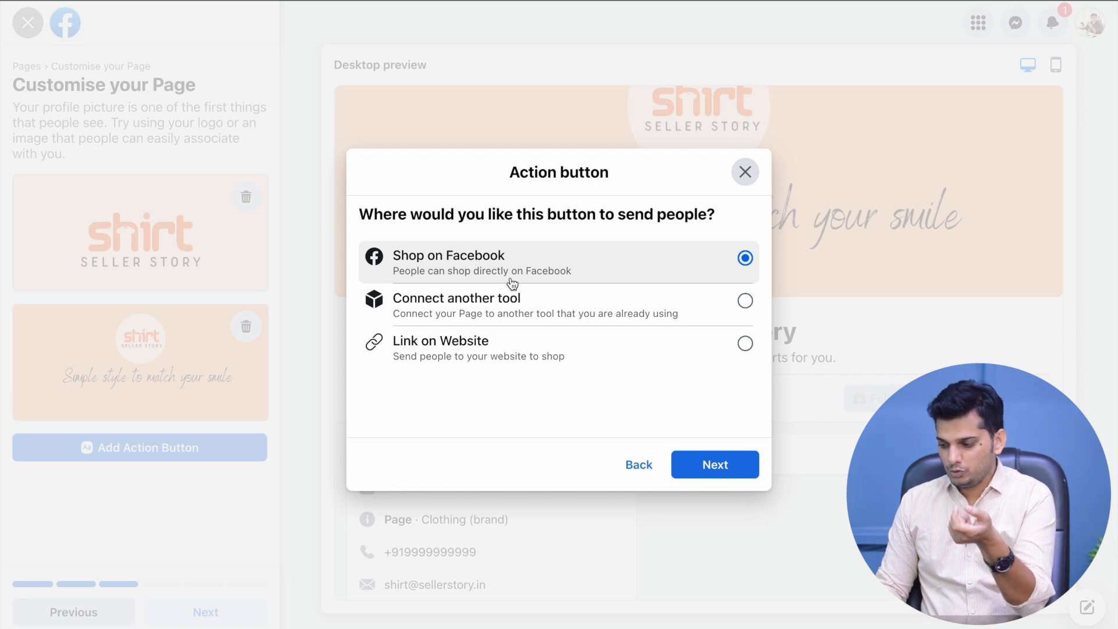
pyautogui.click(516, 343)
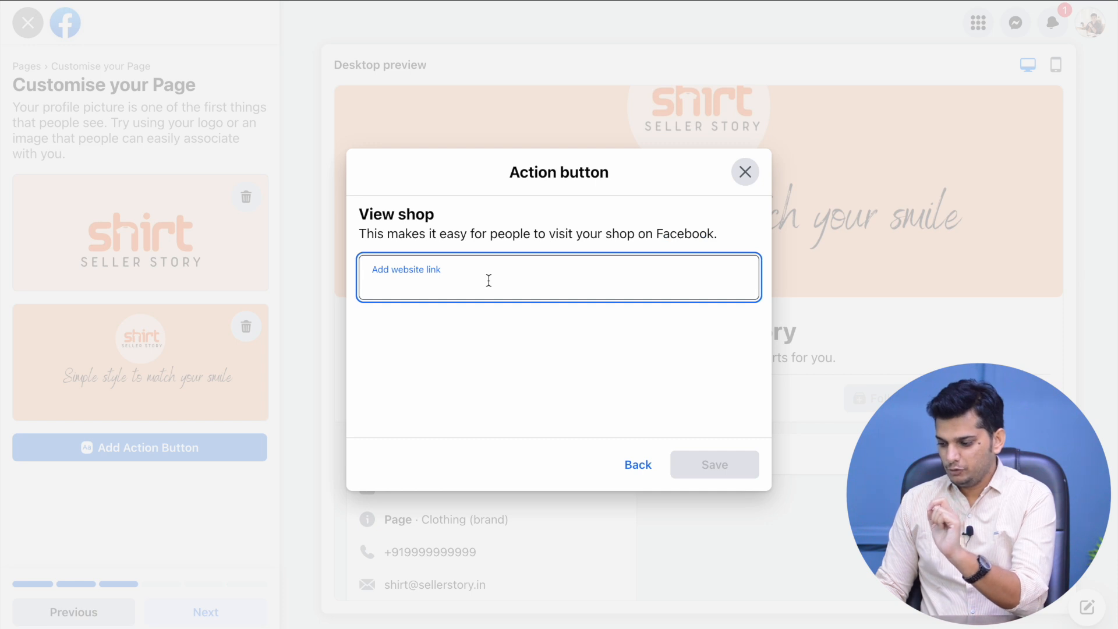
pyautogui.write('www.sellerstory.in')
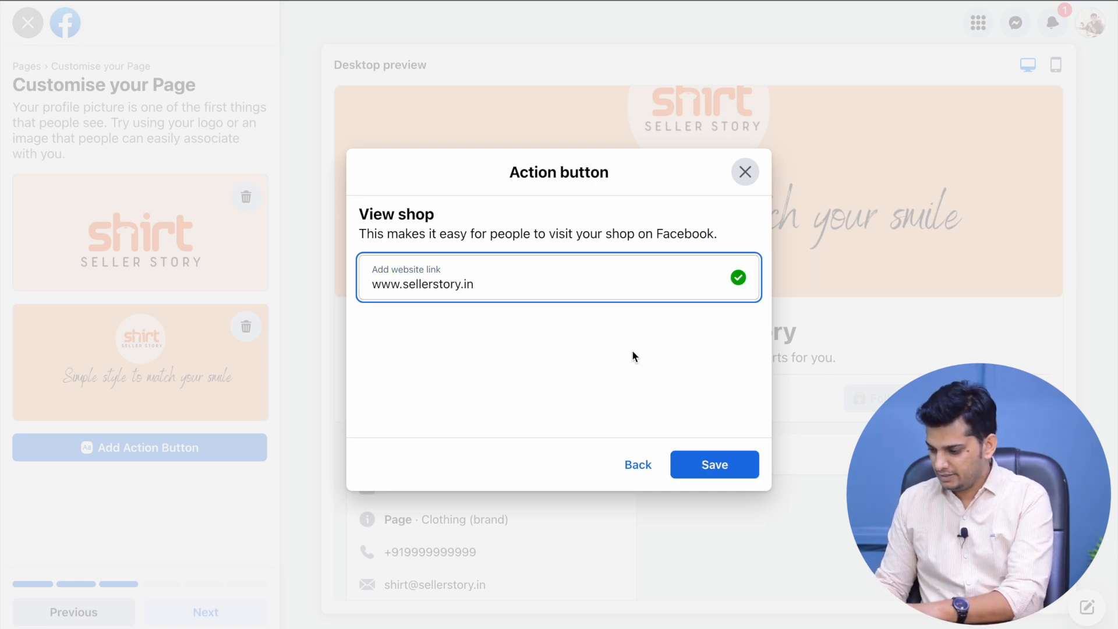
pyautogui.click(715, 464)
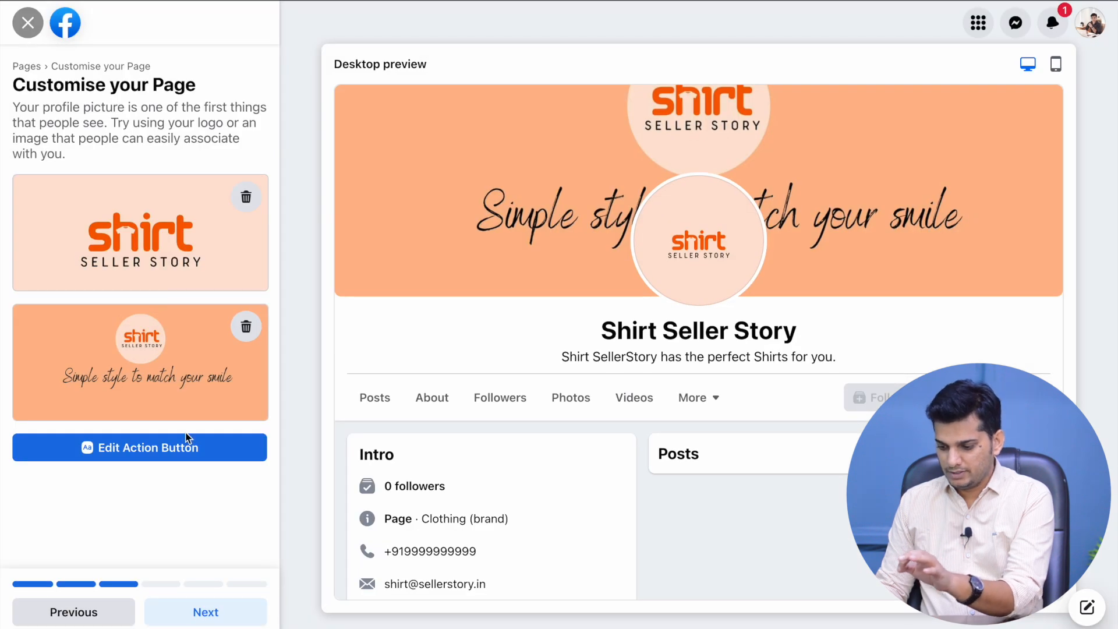
# Leave the WhatsApp phone number empty and skip connecting WhatsApp to the Page
pyautogui.click(225, 611)
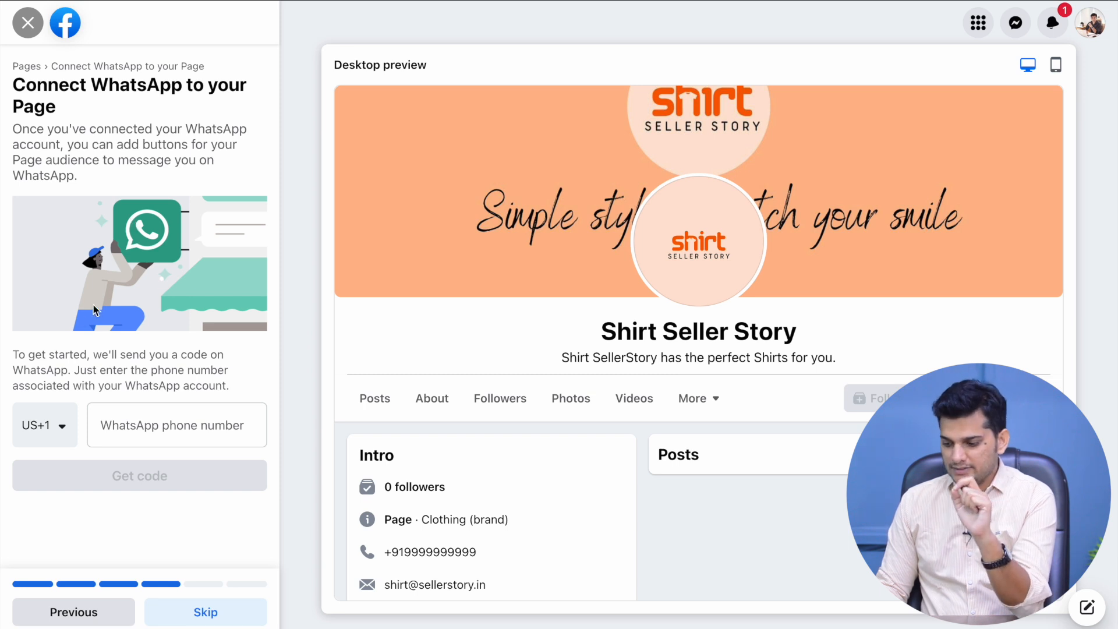
pyautogui.click(124, 419)
pyautogui.click(153, 432)
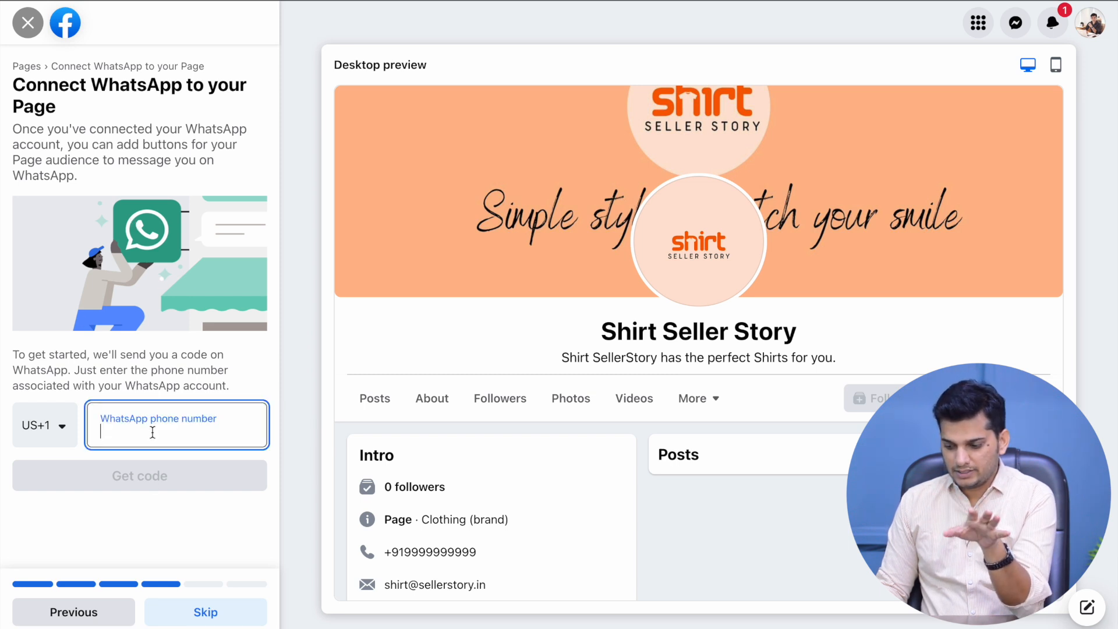
pyautogui.tripleClick(145, 348)
pyautogui.click(169, 376)
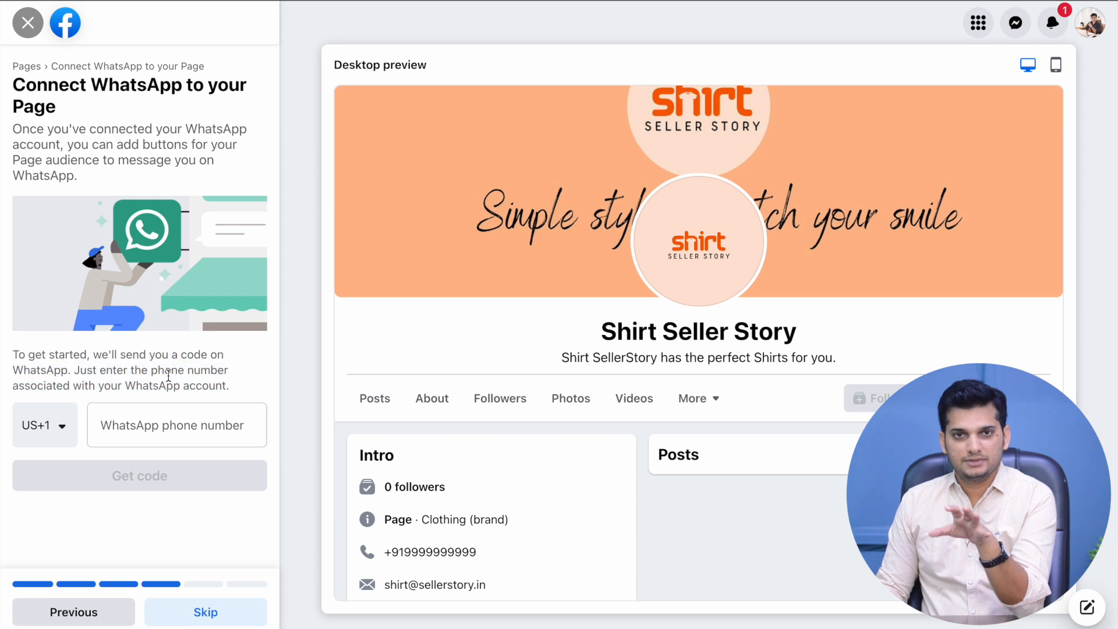
pyautogui.click(169, 434)
pyautogui.click(169, 489)
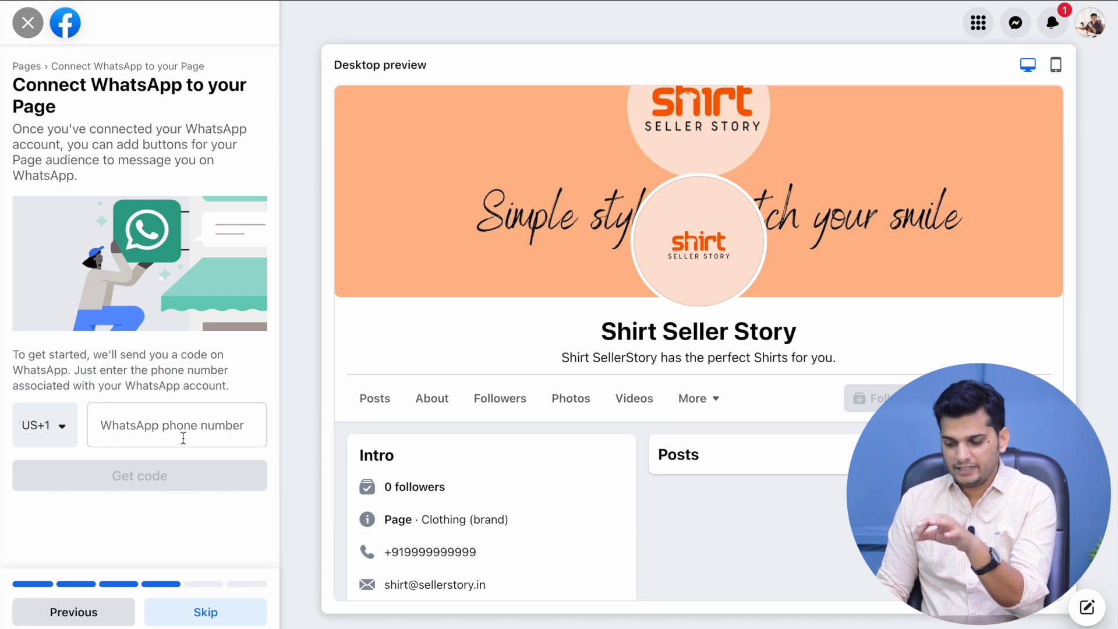
pyautogui.click(163, 436)
pyautogui.click(273, 406)
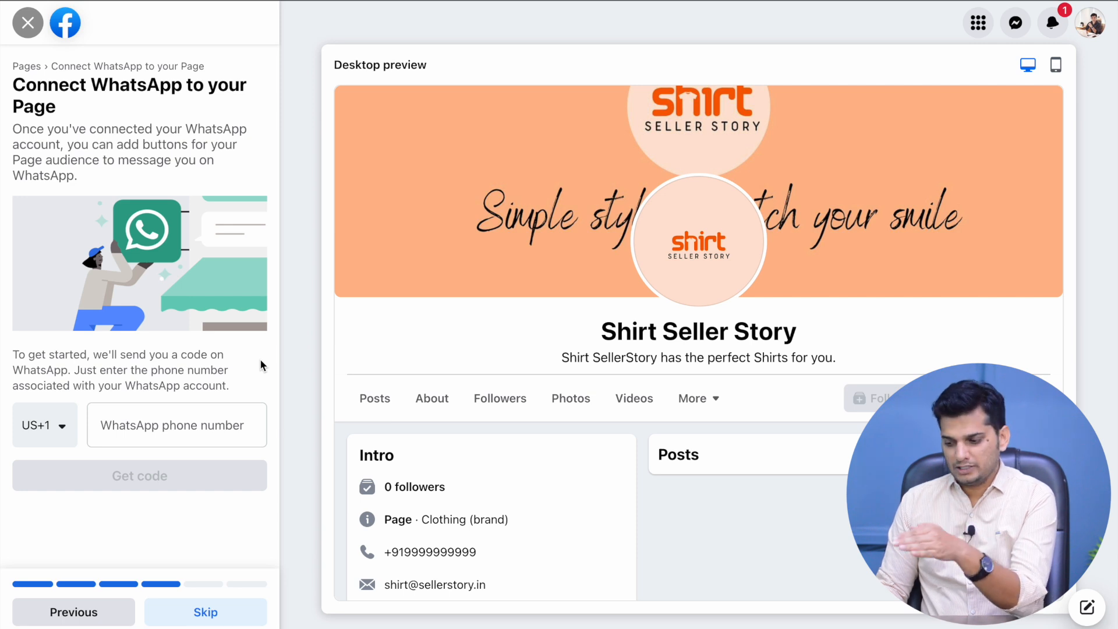
pyautogui.click(189, 609)
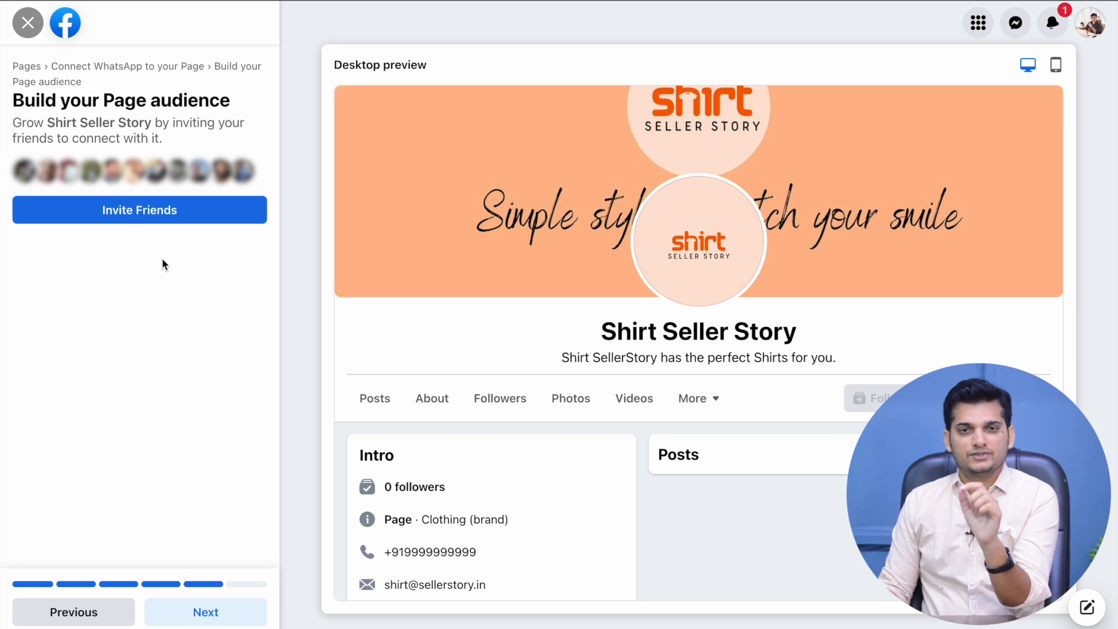
# Skip inviting friends, keep the Stay informed defaults, and finish the Page setup
pyautogui.click(232, 619)
pyautogui.moveTo(13, 103); pyautogui.dragTo(99, 128)
pyautogui.click(101, 131)
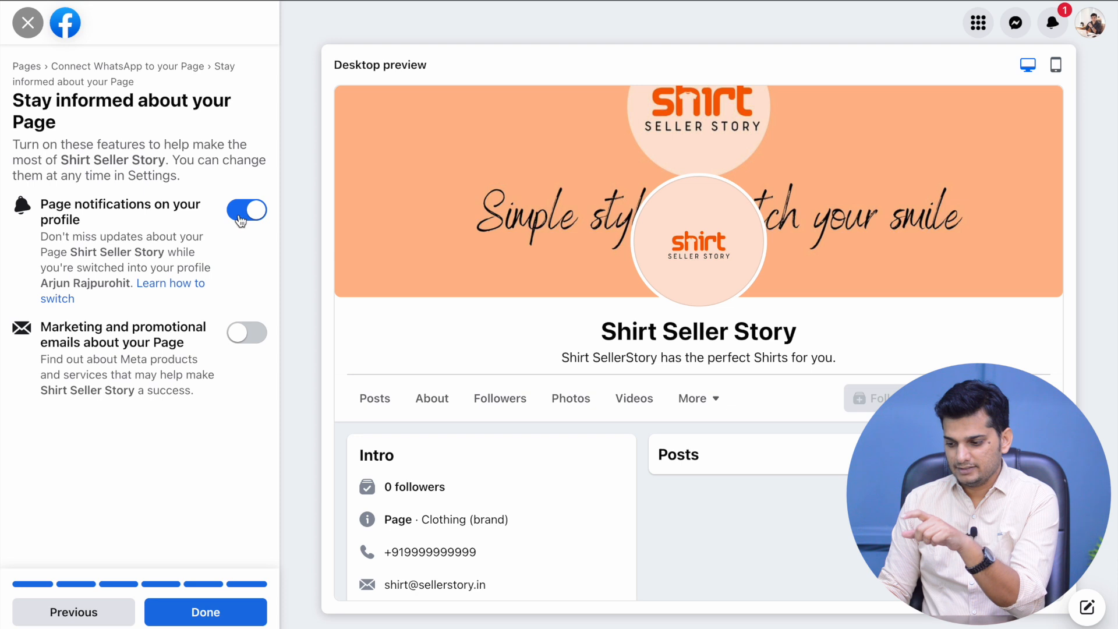
pyautogui.click(204, 608)
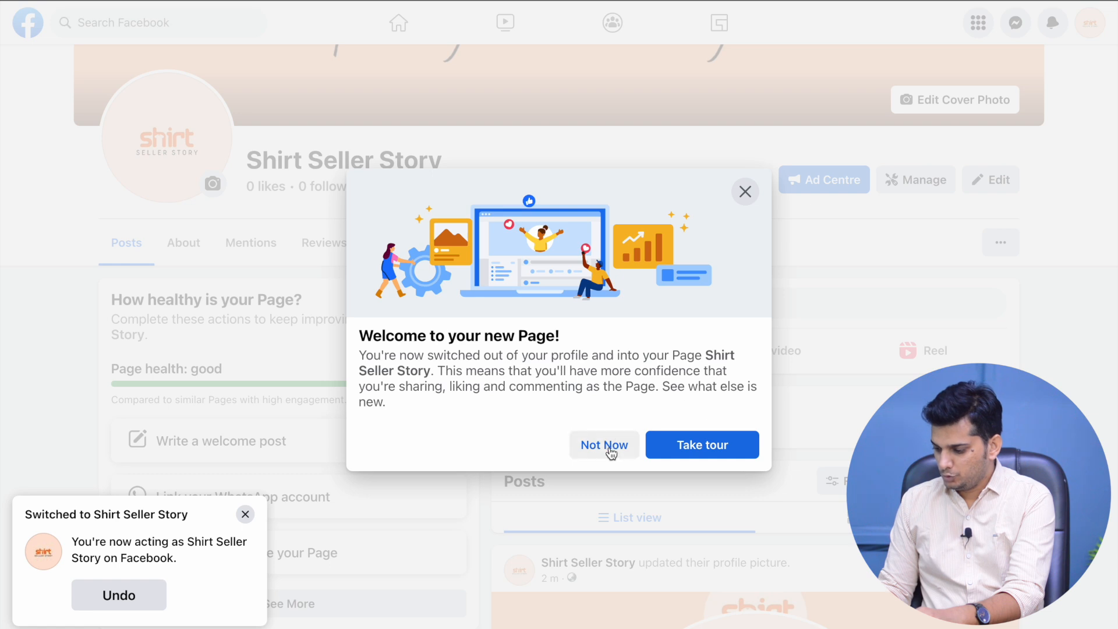
# Dismiss the welcome and Page-switch notices and expand the list of Page setup steps
pyautogui.click(606, 444)
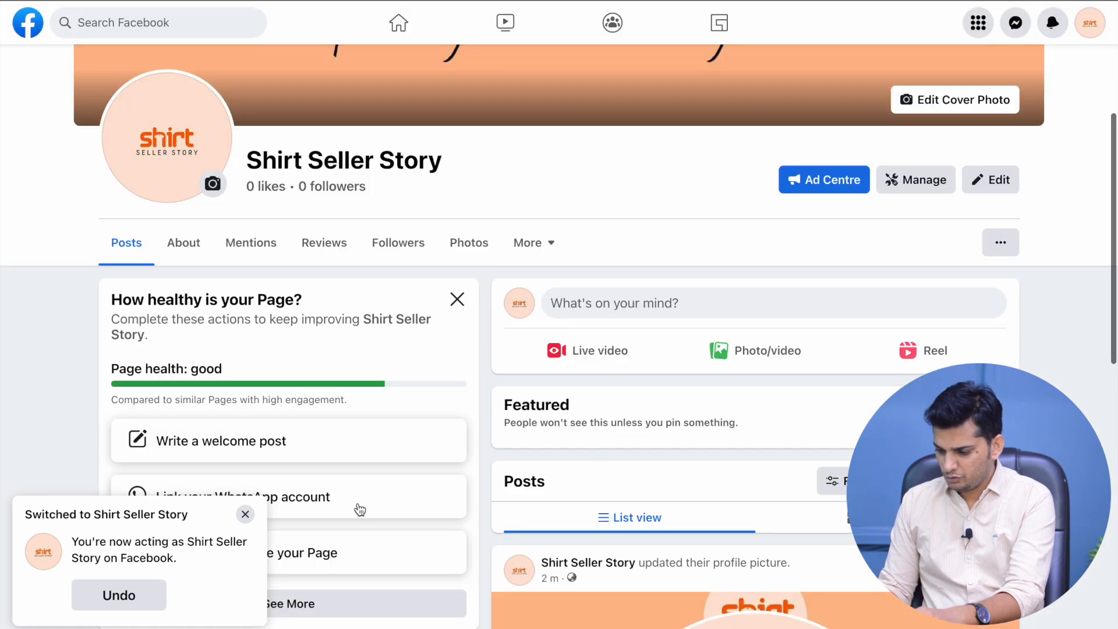
pyautogui.click(245, 515)
pyautogui.scroll(-2, 280, 350)
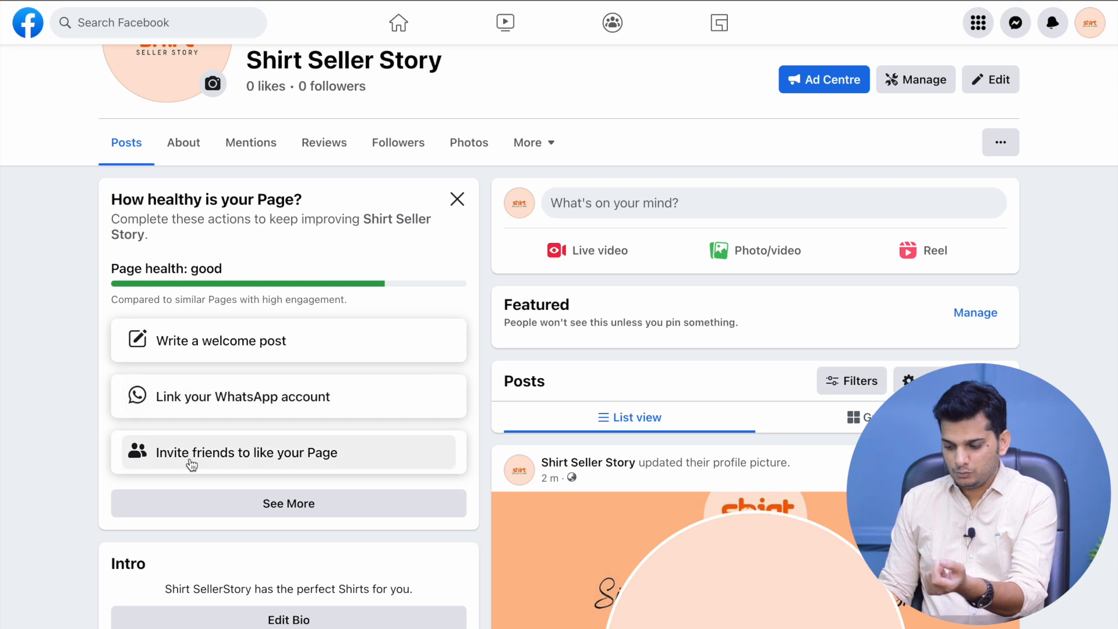
pyautogui.click(294, 502)
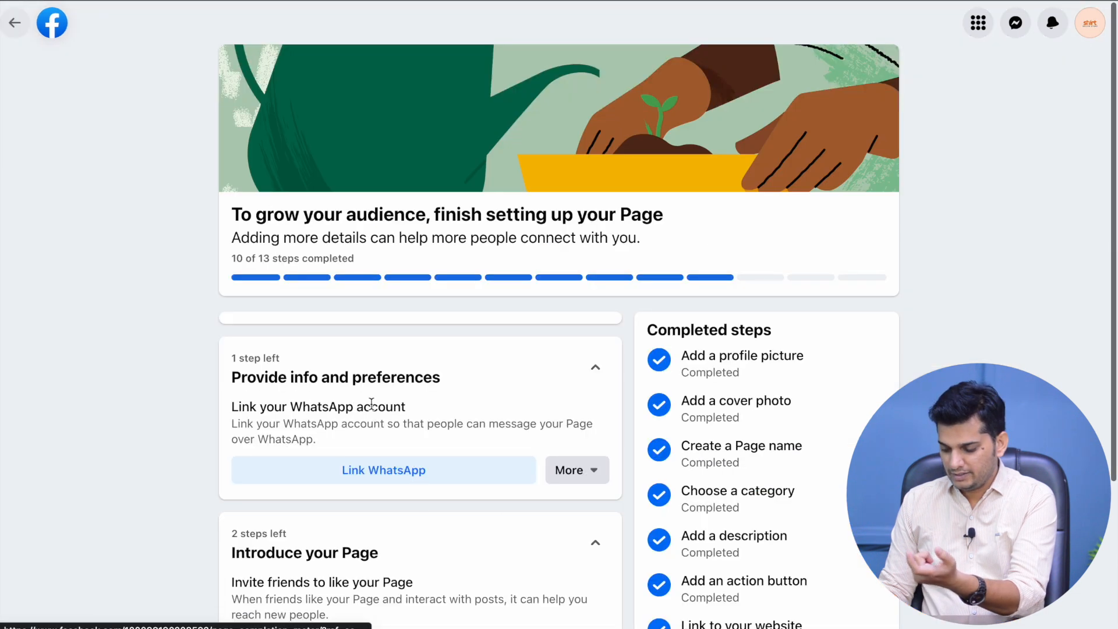
pyautogui.scroll(-4, 454, 396)
pyautogui.scroll(3, 460, 326)
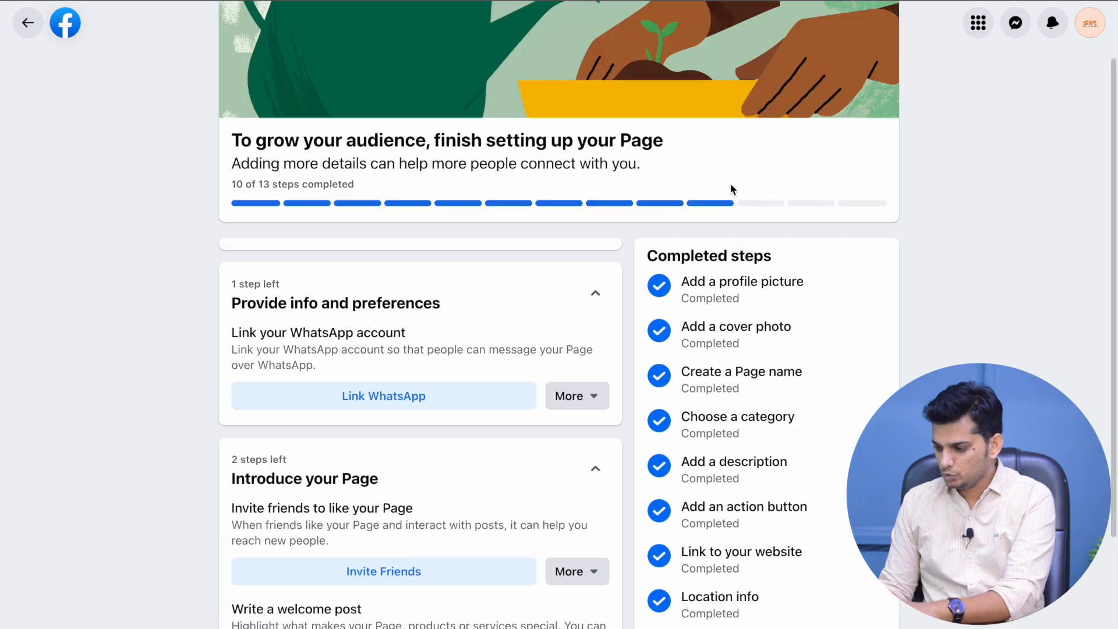
pyautogui.scroll(-2, 657, 254)
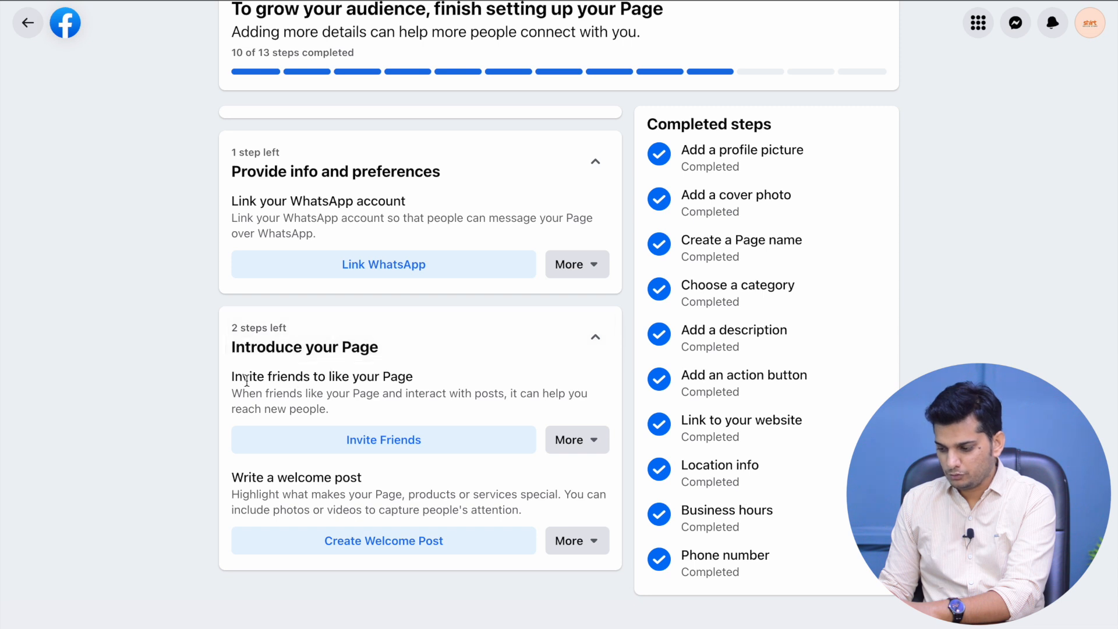
# Review the remaining invite friends, welcome post and WhatsApp steps, then return to the Page top
pyautogui.moveTo(249, 376); pyautogui.dragTo(379, 389)
pyautogui.moveTo(244, 478); pyautogui.dragTo(381, 495)
pyautogui.click(352, 282)
pyautogui.moveTo(262, 201); pyautogui.dragTo(384, 218)
pyautogui.doubleClick(393, 218)
pyautogui.moveTo(304, 377); pyautogui.dragTo(348, 394)
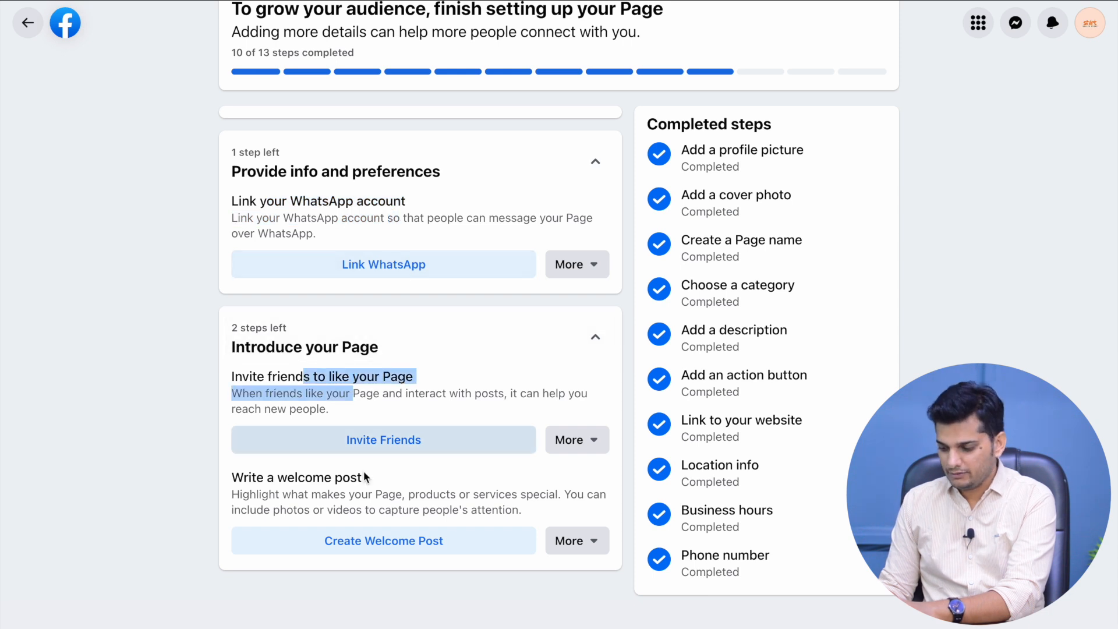
pyautogui.moveTo(298, 495); pyautogui.dragTo(384, 497)
pyautogui.moveTo(286, 199); pyautogui.dragTo(383, 216)
pyautogui.click(383, 215)
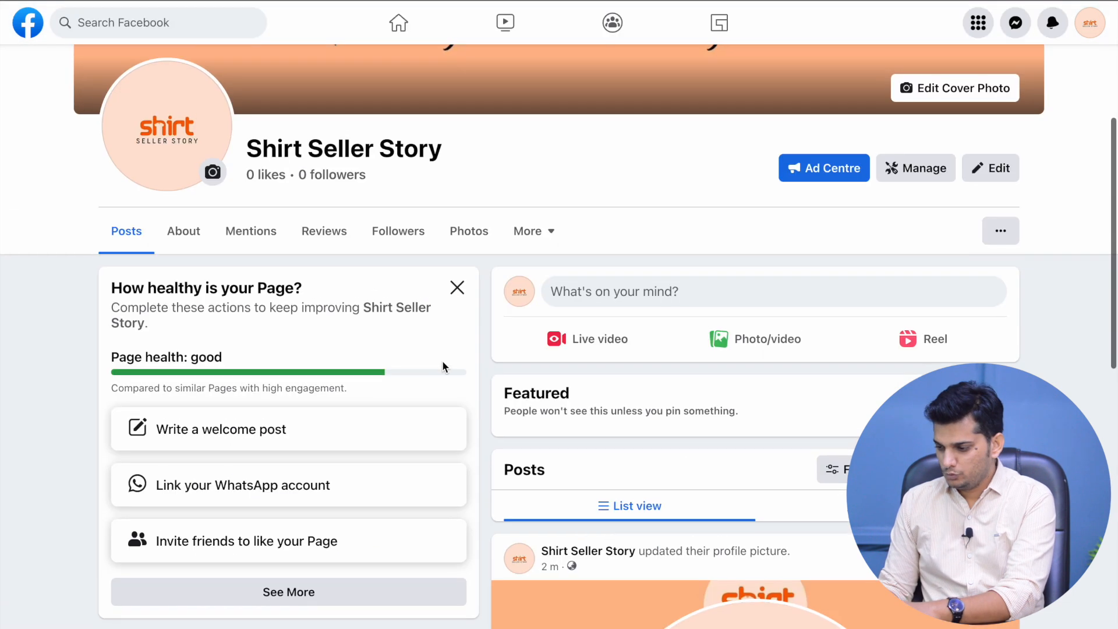
pyautogui.scroll(3, 711, 400)
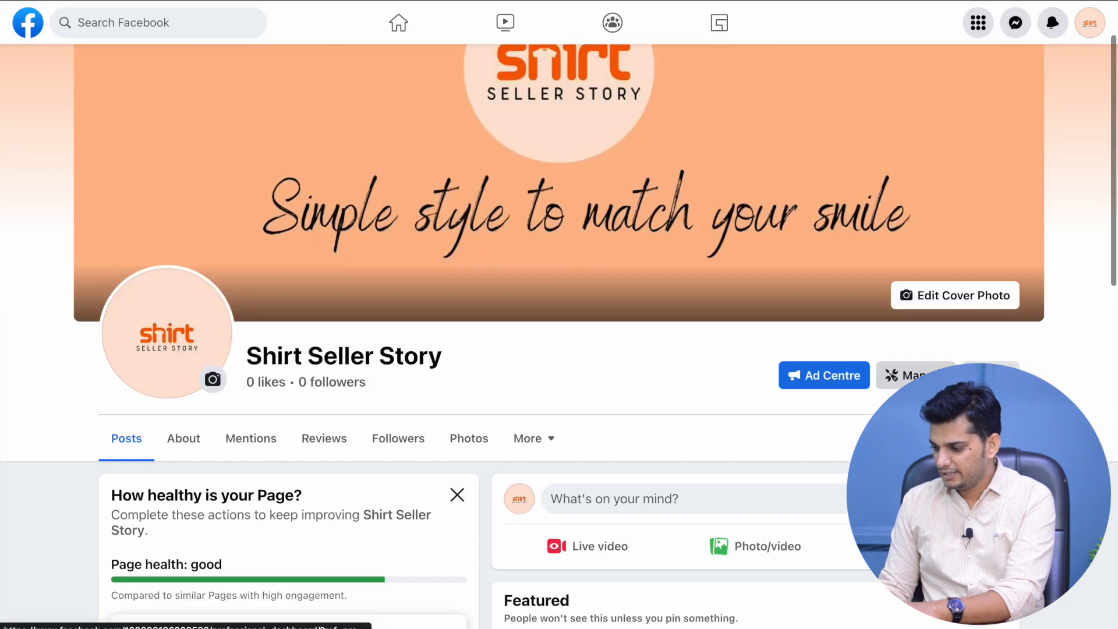
pyautogui.click(991, 375)
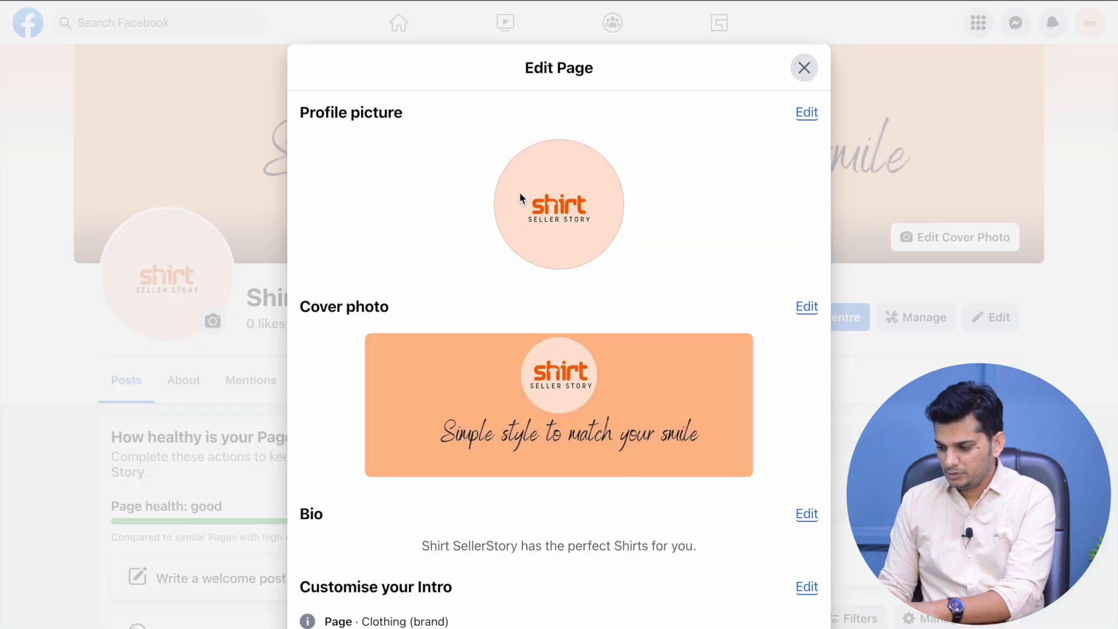
pyautogui.scroll(-4, 461, 392)
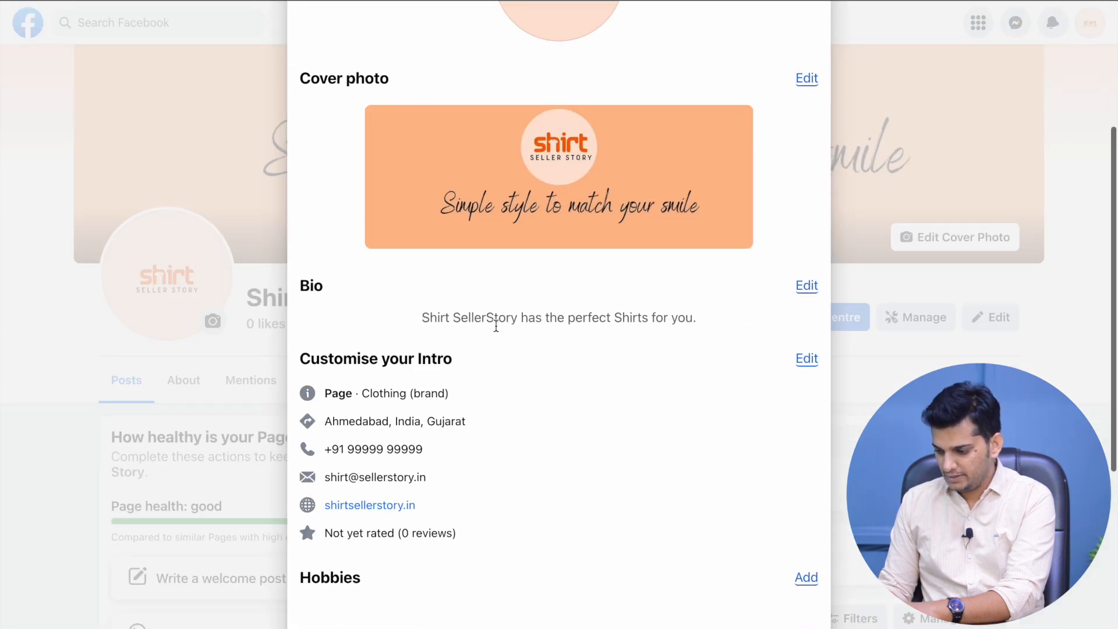
pyautogui.scroll(-1, 583, 262)
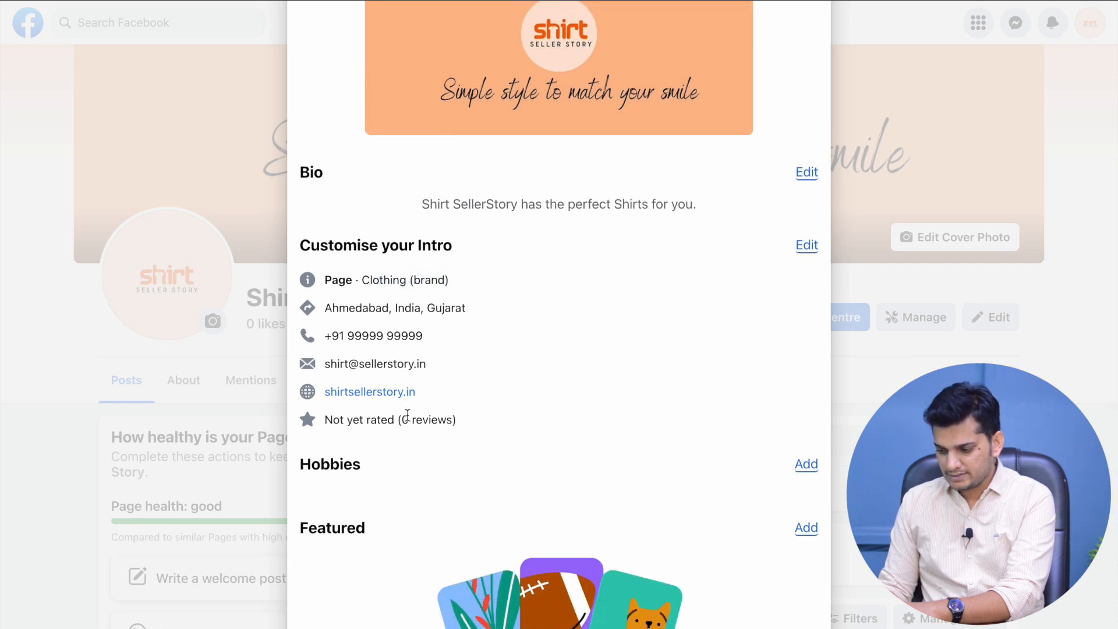
pyautogui.scroll(-4, 408, 415)
pyautogui.scroll(2, 746, 326)
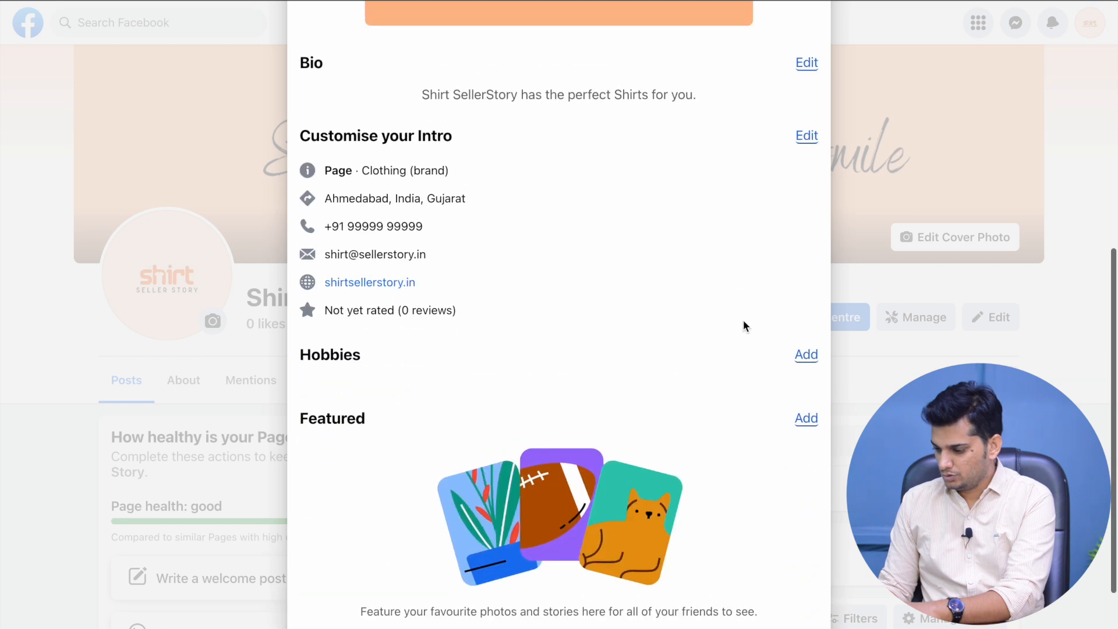
pyautogui.scroll(8, 745, 315)
pyautogui.click(804, 70)
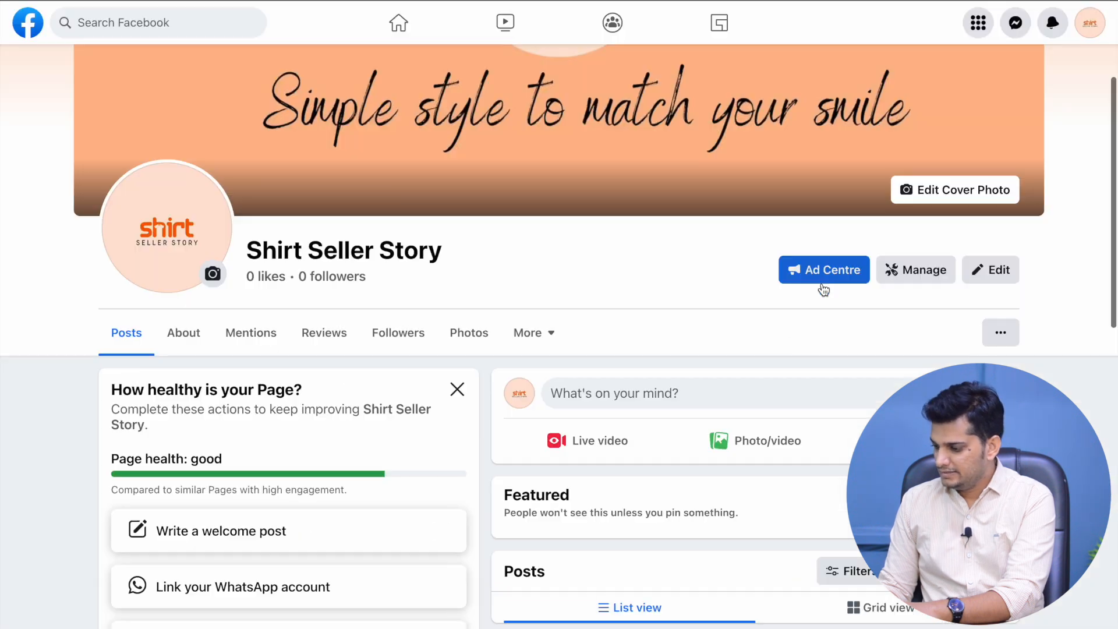
pyautogui.click(924, 274)
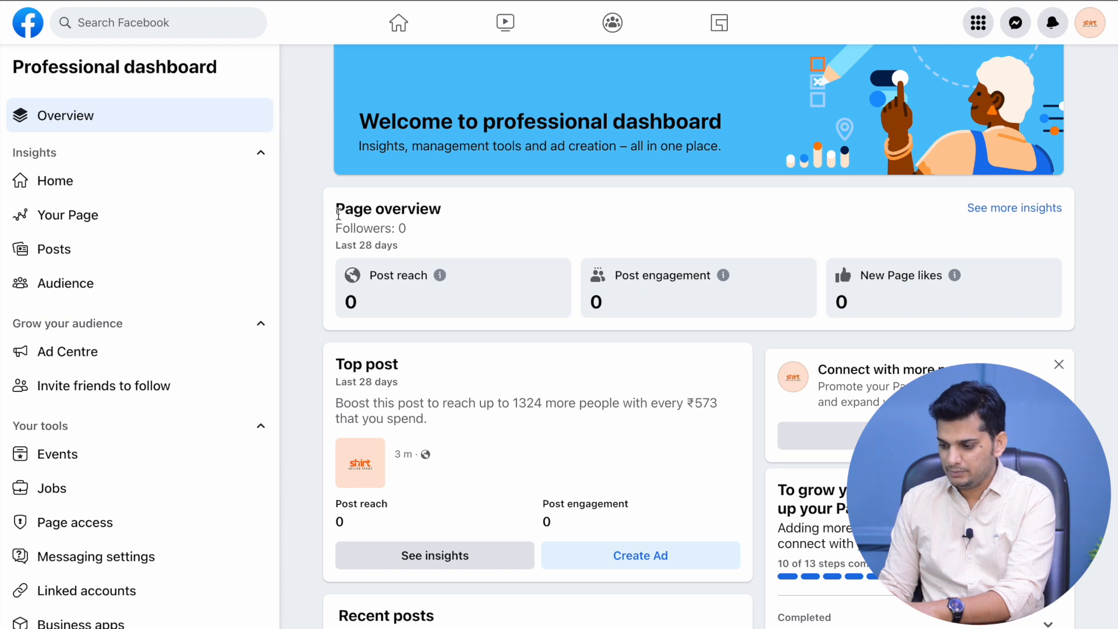
# Scroll through the Shirt Seller Story dashboard overview showing 0 followers and 0 post reach
pyautogui.moveTo(337, 214); pyautogui.dragTo(423, 211)
pyautogui.click(423, 211)
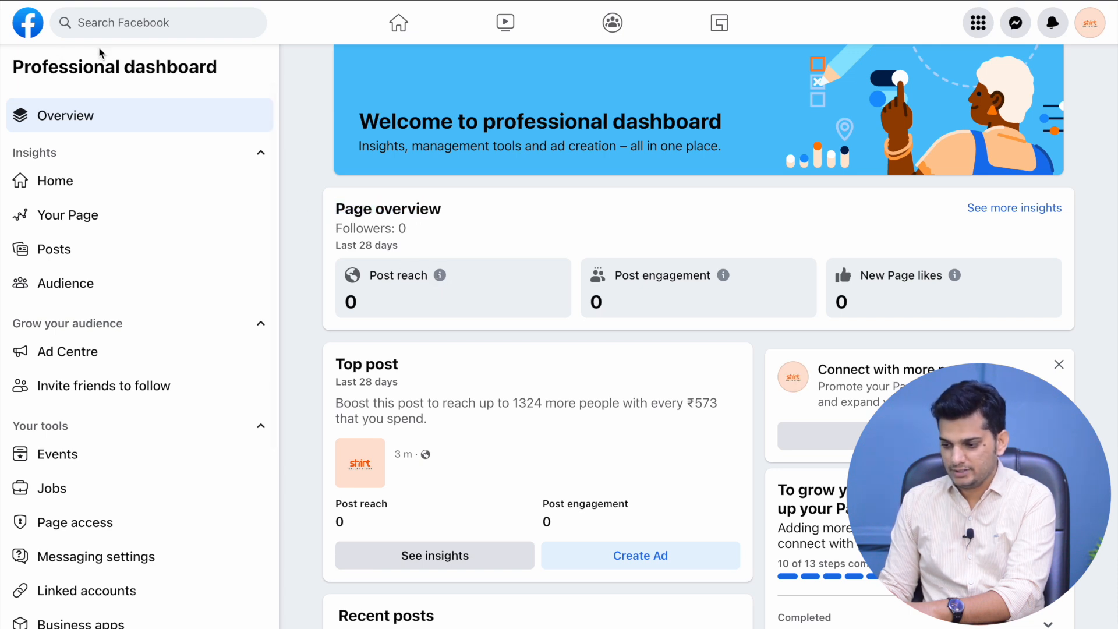
pyautogui.moveTo(337, 209); pyautogui.dragTo(402, 248)
pyautogui.click(392, 287)
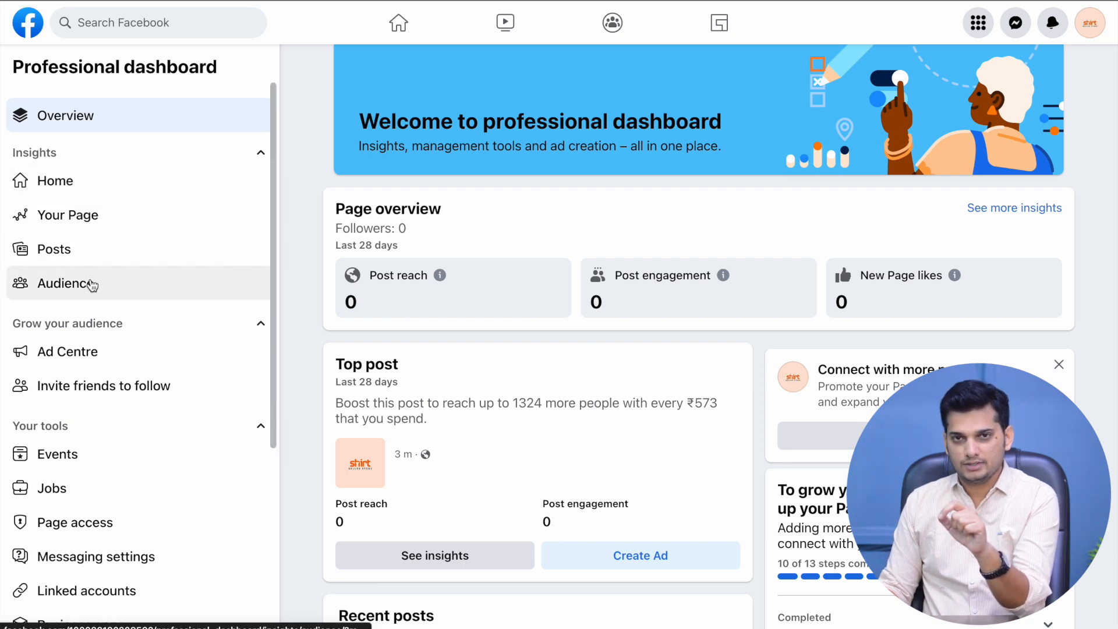
pyautogui.scroll(-3, 91, 285)
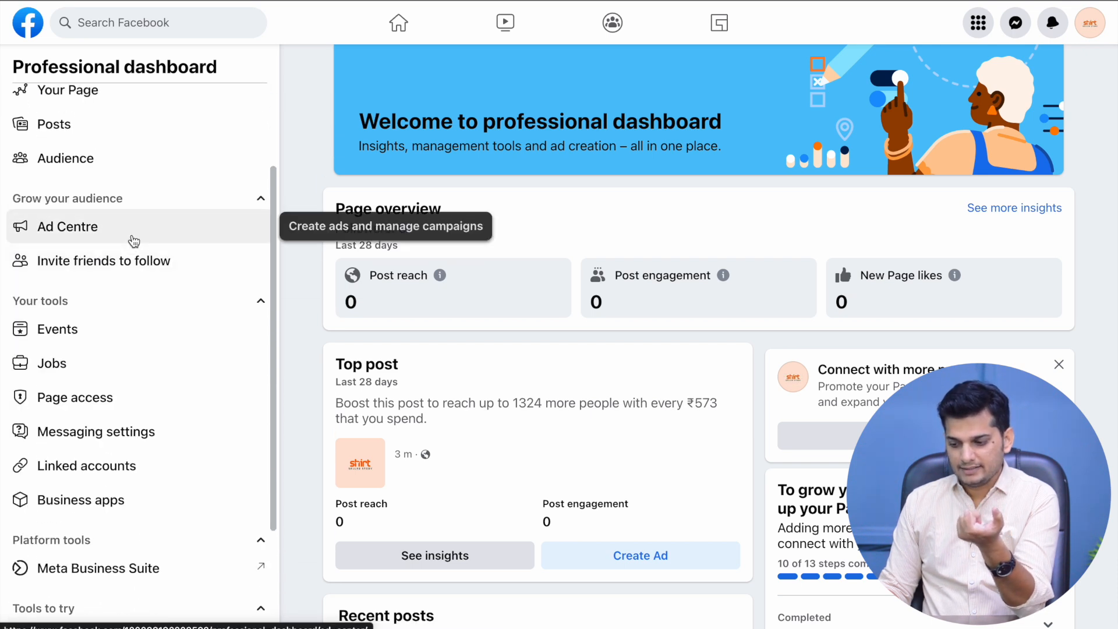
pyautogui.scroll(-2, 142, 268)
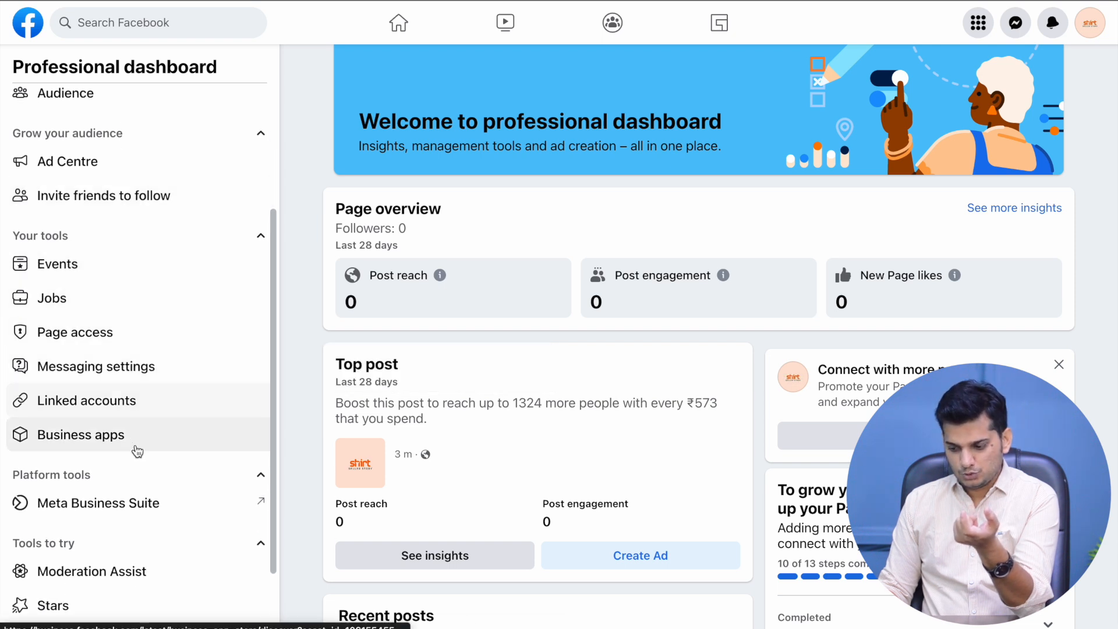
pyautogui.scroll(-2, 141, 450)
pyautogui.scroll(-1, 153, 447)
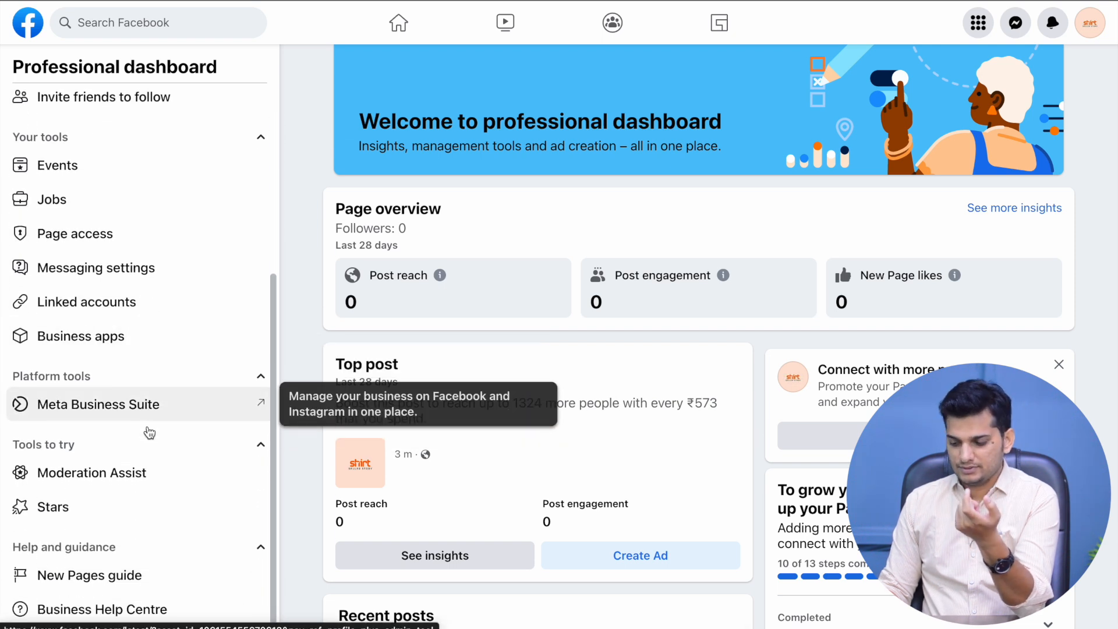
pyautogui.scroll(5, 205, 541)
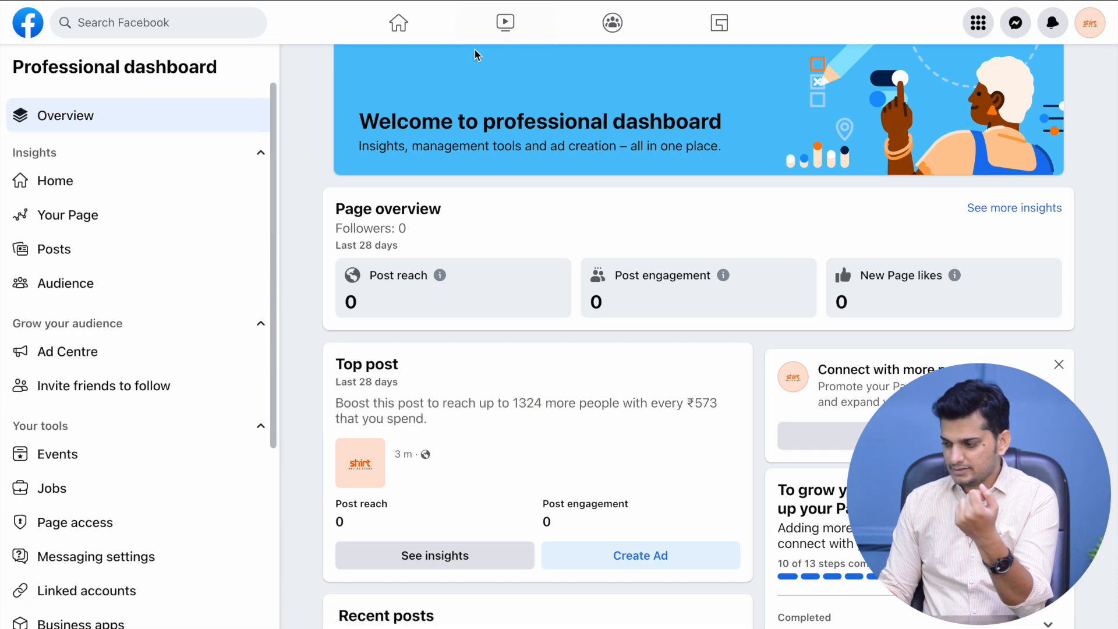
pyautogui.click(1089, 23)
# On the Page's About info, enter shirtsellerstory as a new Instagram social link
pyautogui.click(909, 92)
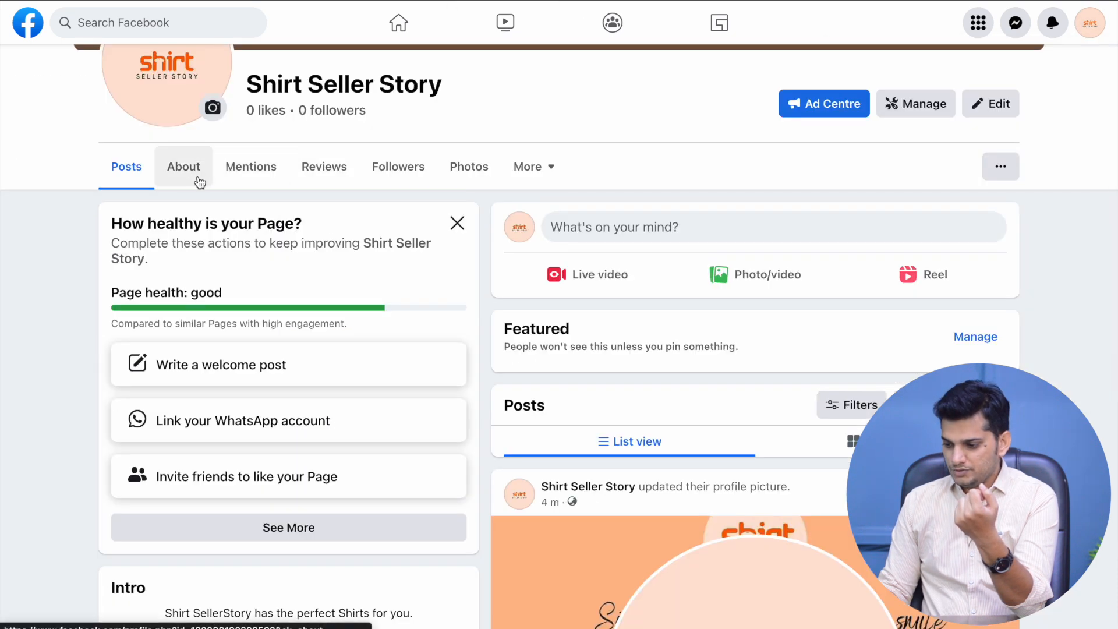
pyautogui.click(181, 167)
pyautogui.scroll(-3, 386, 219)
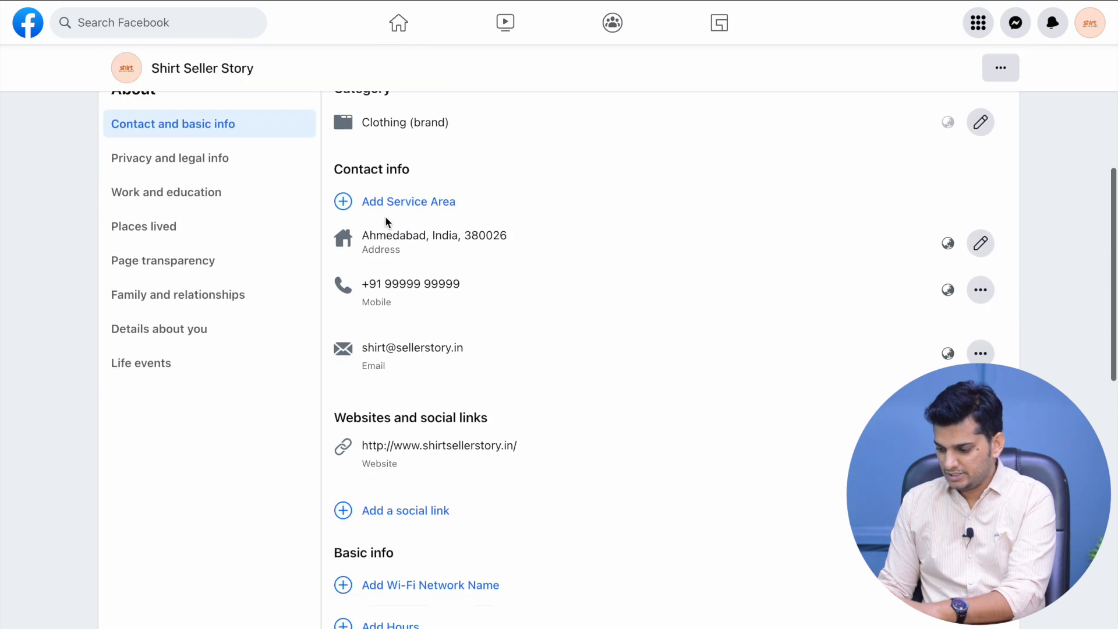
pyautogui.scroll(-4, 610, 221)
pyautogui.click(399, 243)
pyautogui.scroll(-1, 534, 321)
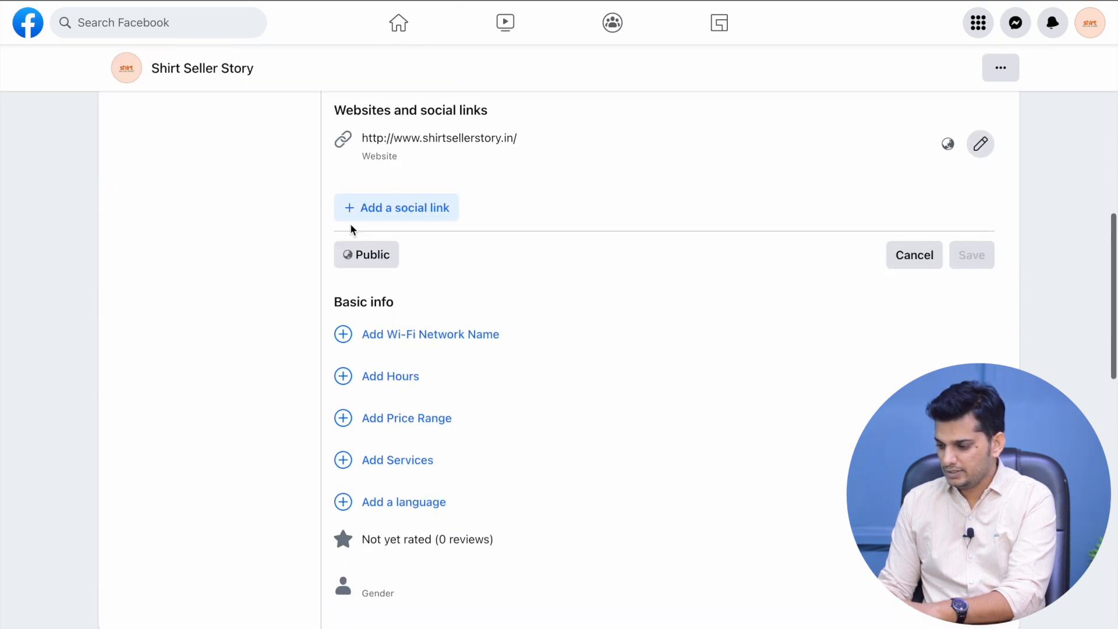
pyautogui.click(393, 206)
pyautogui.click(414, 222)
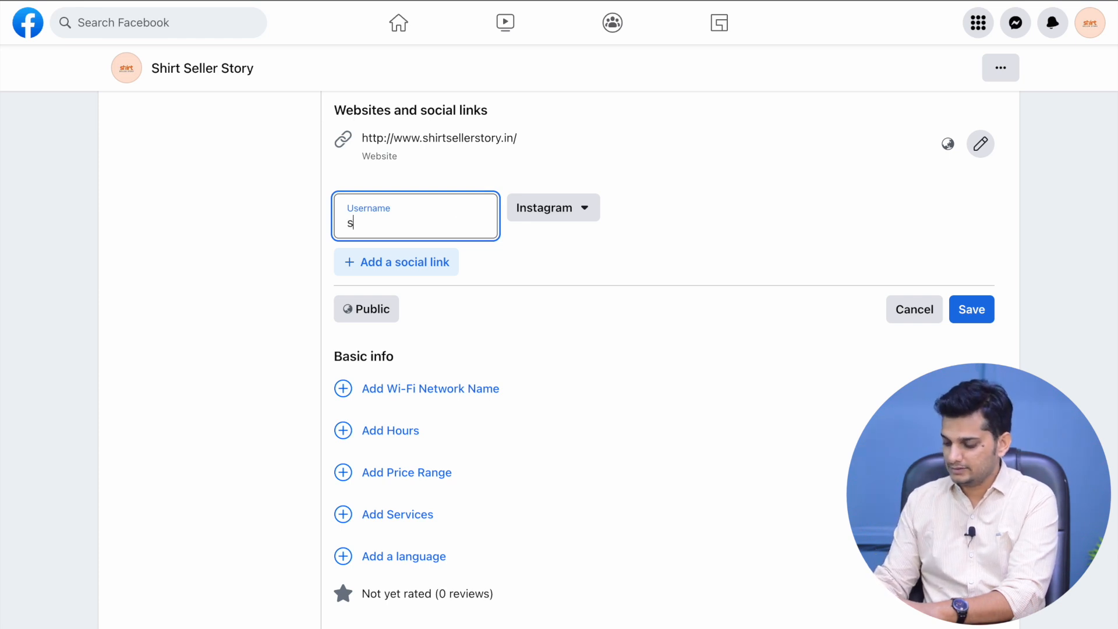
pyautogui.write('shirtsellerstory')
# Add a second social link reusing shirtsellerstory, with Twitter as its platform
pyautogui.click(452, 268)
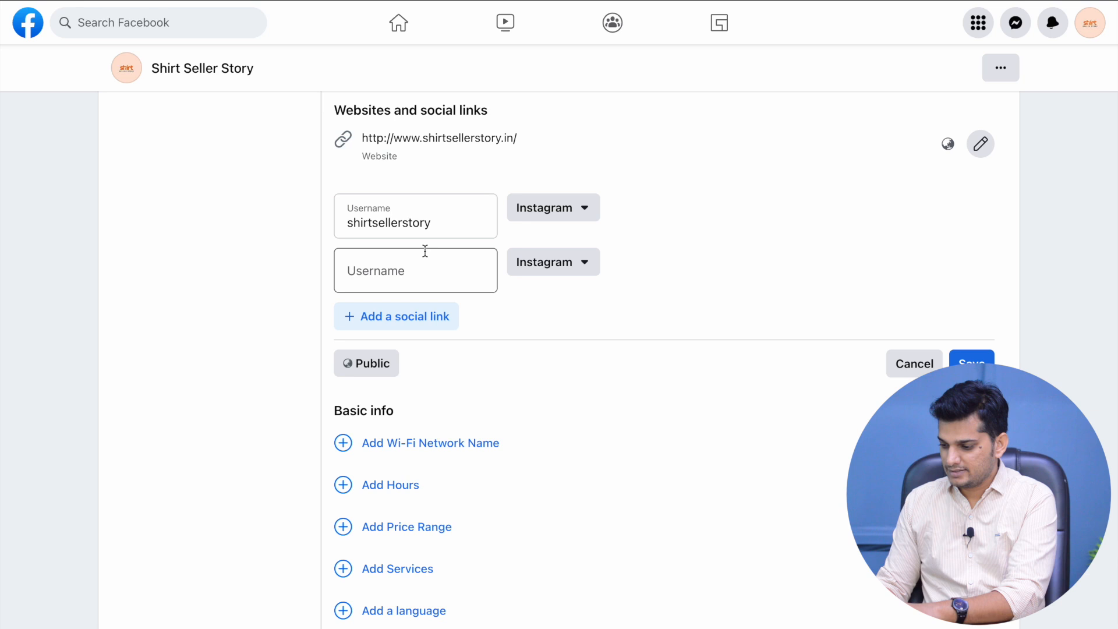
pyautogui.doubleClick(443, 223)
pyautogui.hotkey('ctrl', 'c')
pyautogui.click(452, 278)
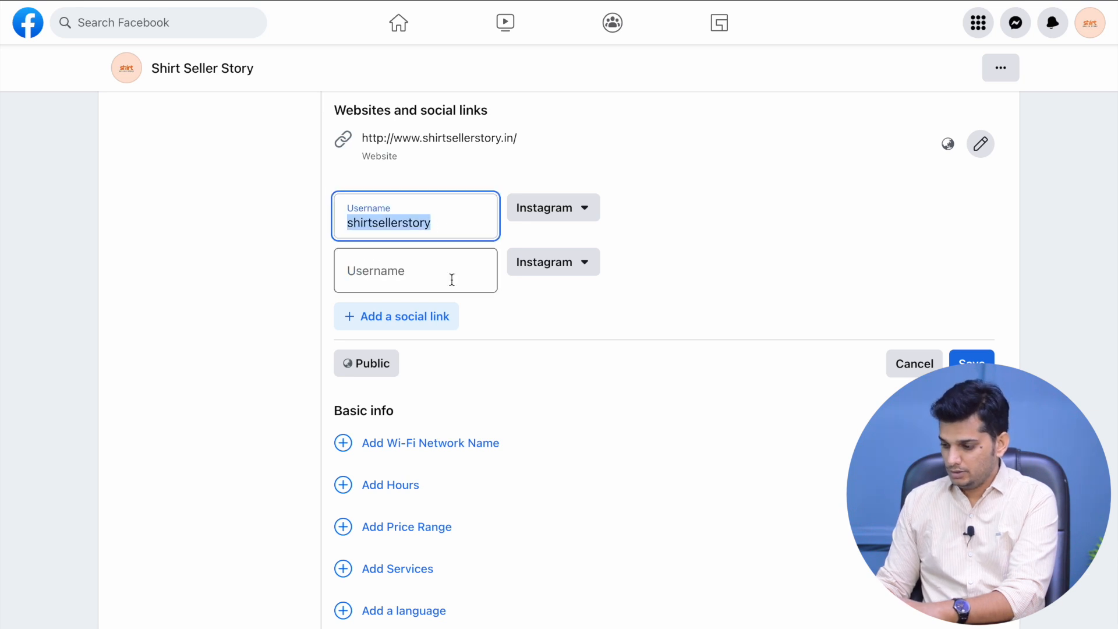
pyautogui.hotkey('ctrl', 'v')
pyautogui.click(558, 264)
pyautogui.click(571, 338)
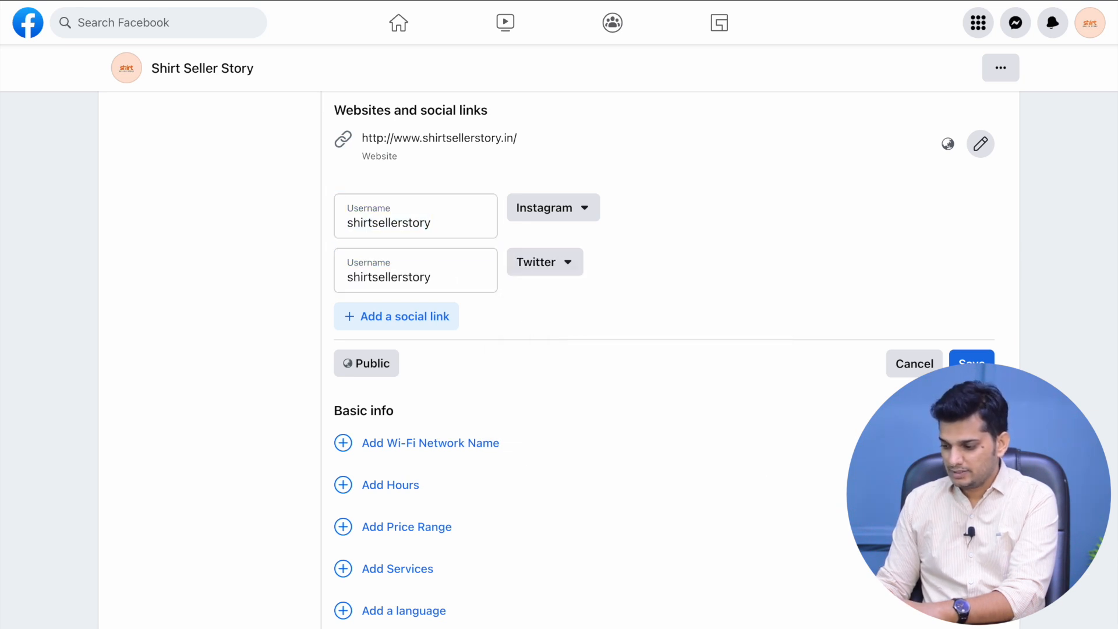
# Add a third link entry, browse its platform list unchanged, and save the social links
pyautogui.click(396, 316)
pyautogui.click(578, 328)
pyautogui.scroll(-2, 664, 260)
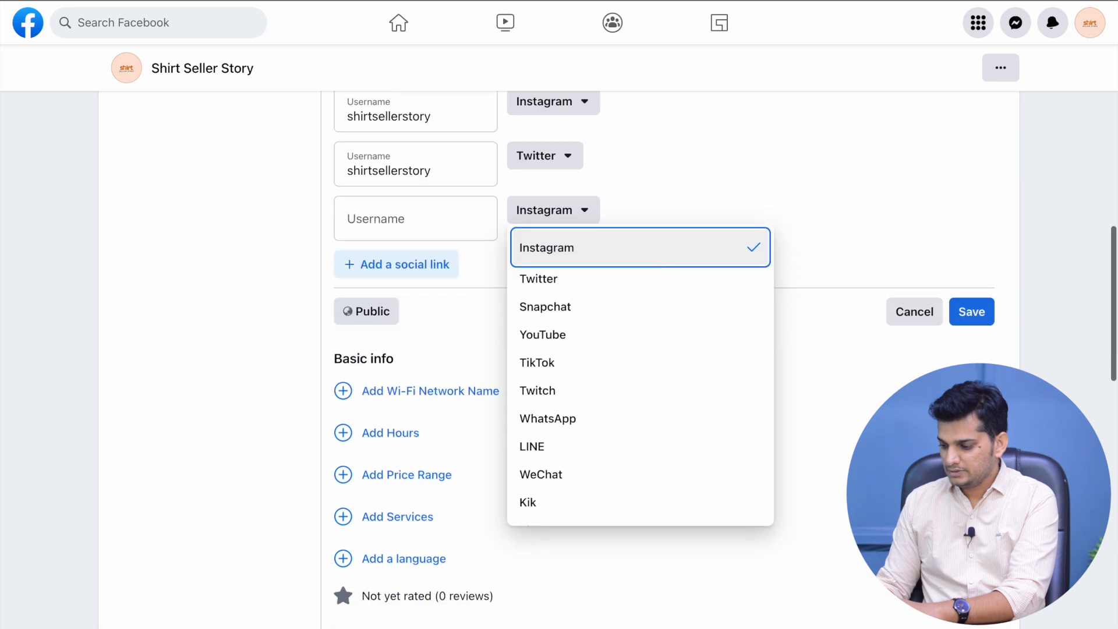
pyautogui.scroll(-1, 626, 330)
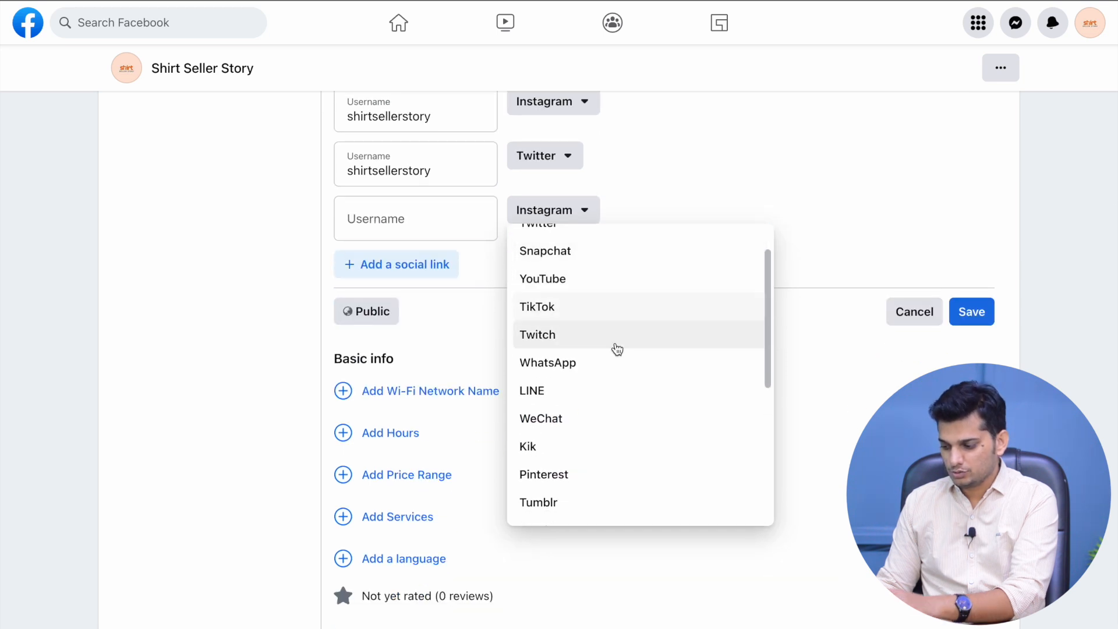
pyautogui.scroll(-1, 615, 422)
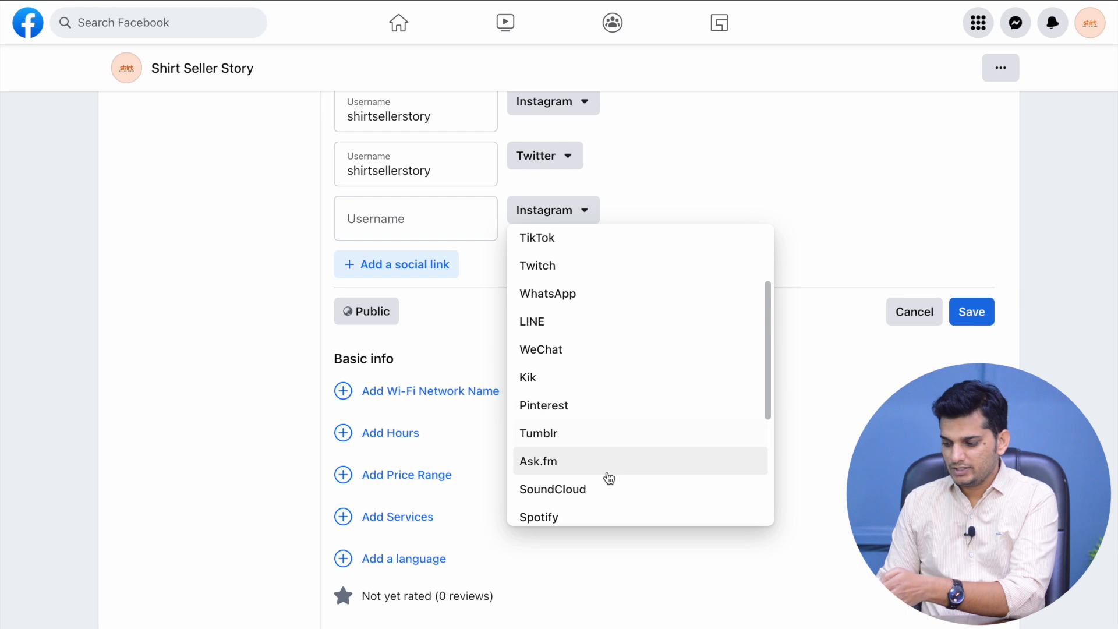
pyautogui.scroll(-4, 606, 479)
pyautogui.click(726, 204)
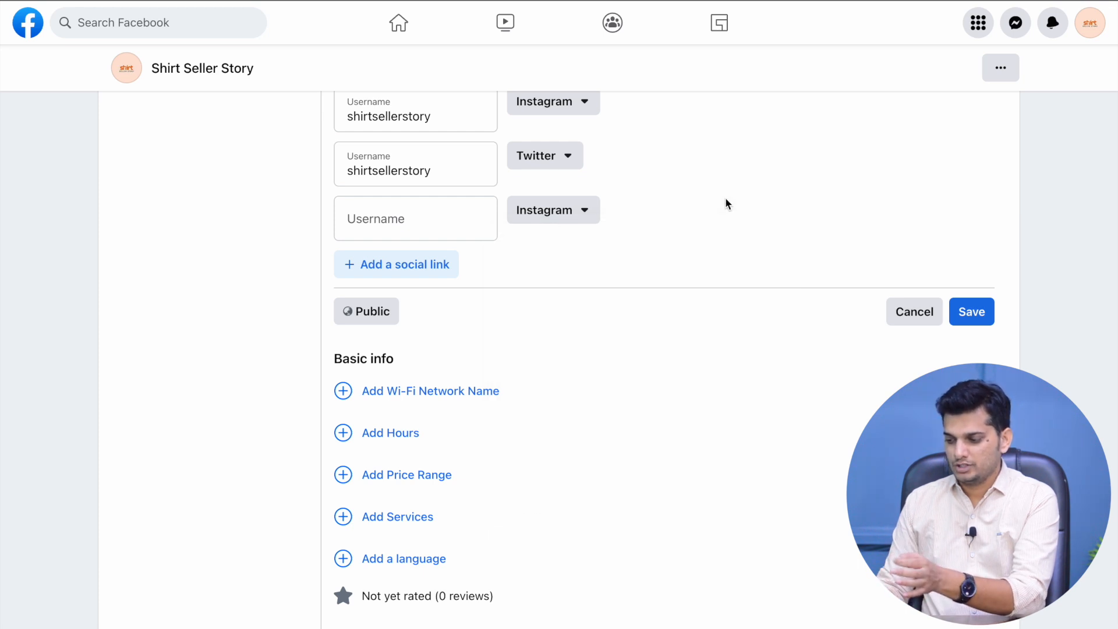
pyautogui.scroll(2, 726, 203)
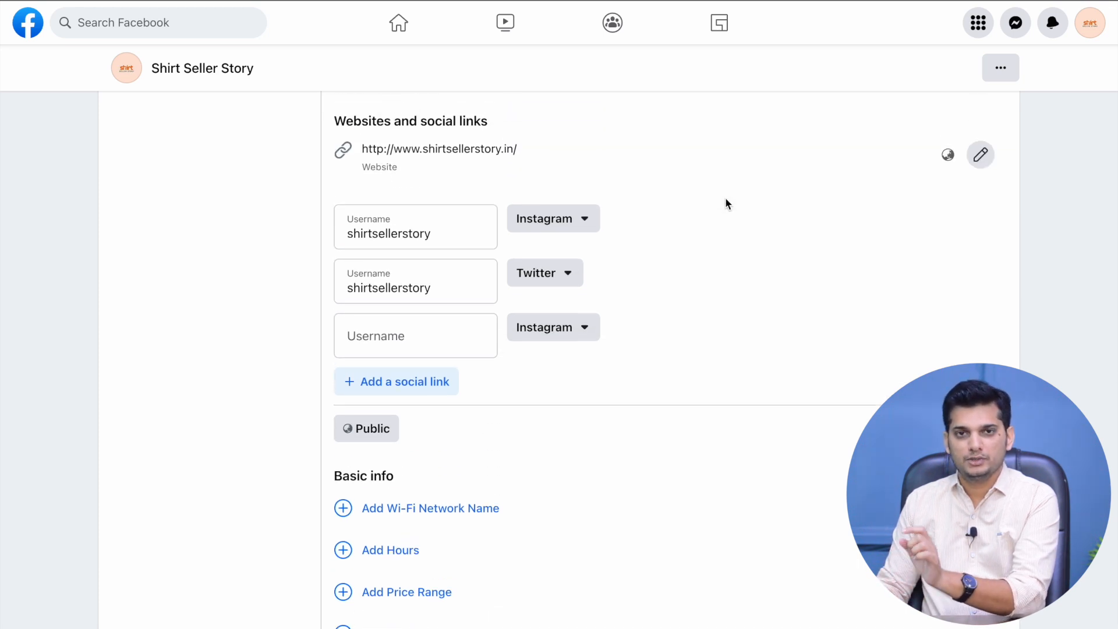
pyautogui.scroll(-2, 725, 199)
pyautogui.scroll(-1, 725, 201)
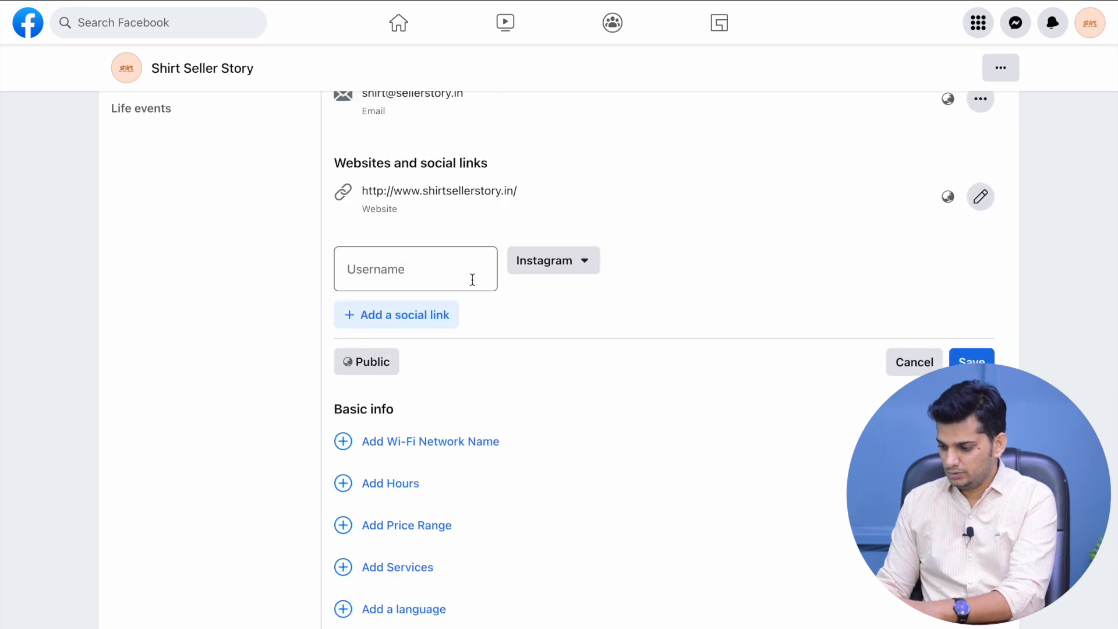
pyautogui.click(409, 275)
pyautogui.click(989, 363)
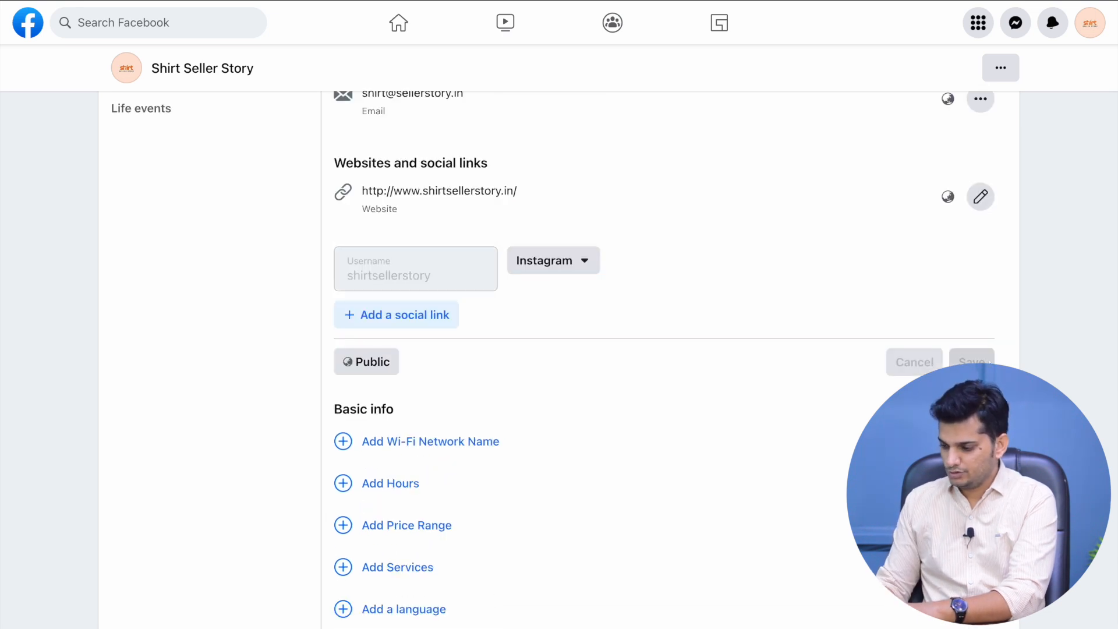
# Look through the price range choices, leaving the price range Unspecified
pyautogui.scroll(-2, 395, 275)
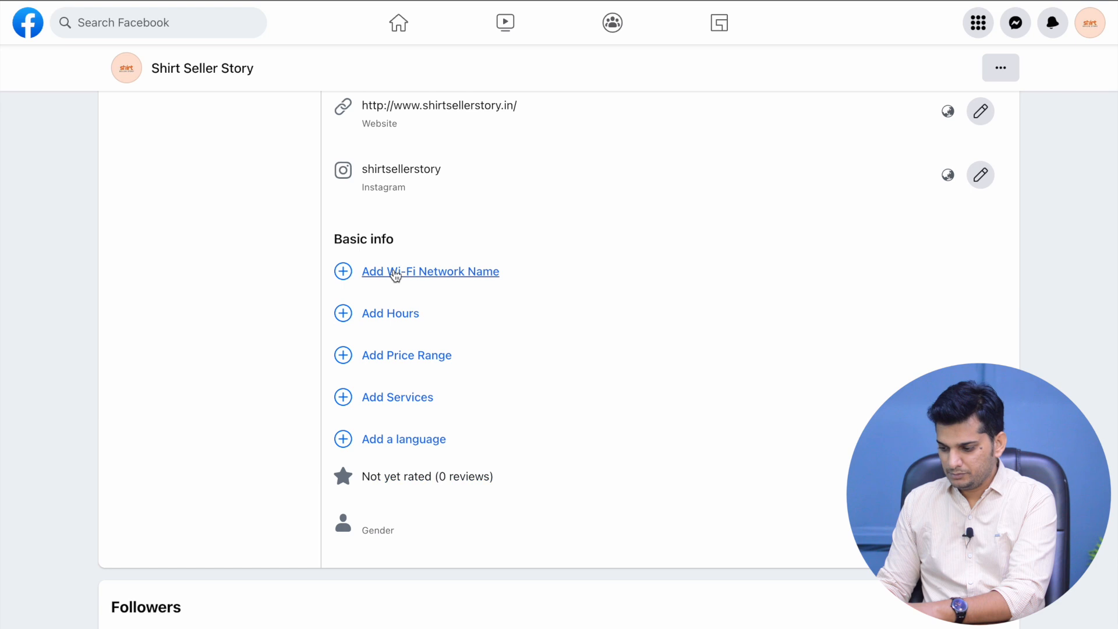
pyautogui.scroll(-2, 395, 320)
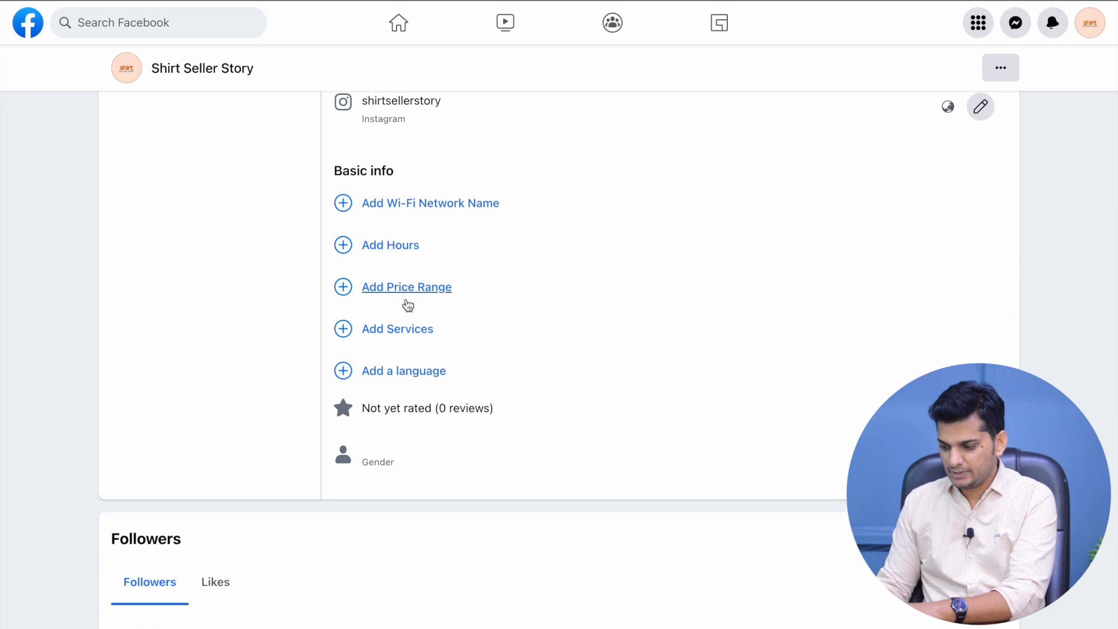
pyautogui.click(414, 298)
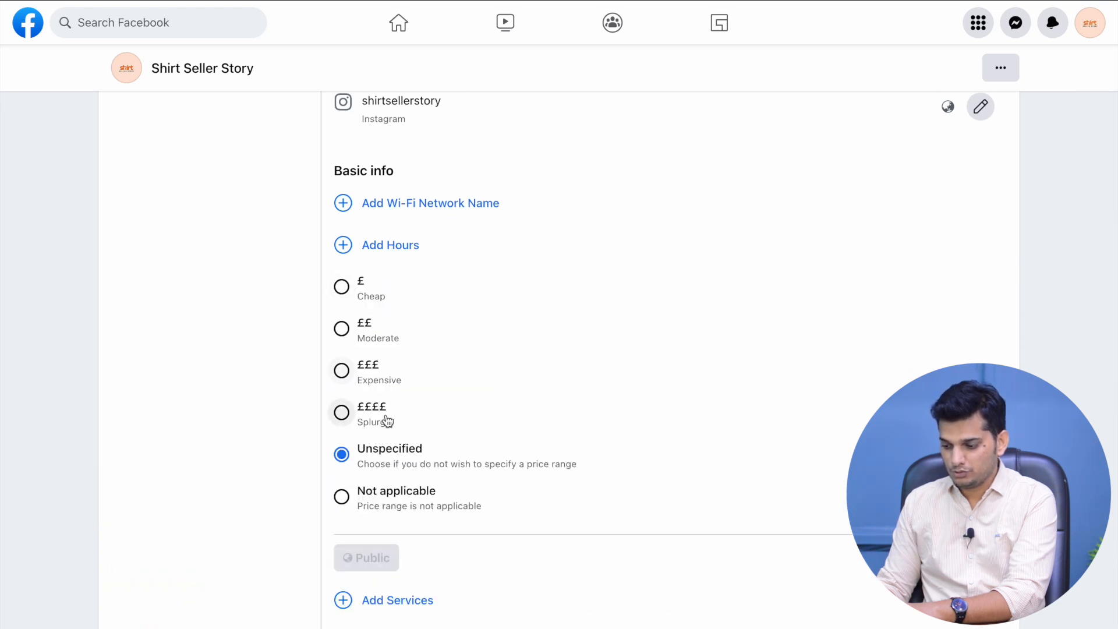
pyautogui.scroll(-2, 390, 437)
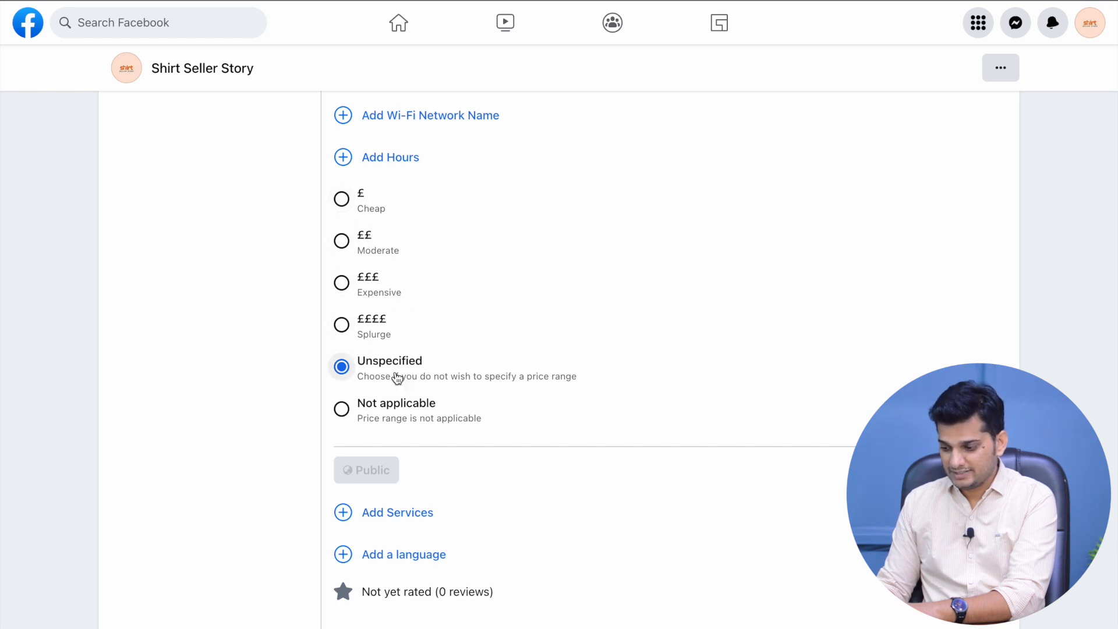
pyautogui.scroll(-1, 486, 417)
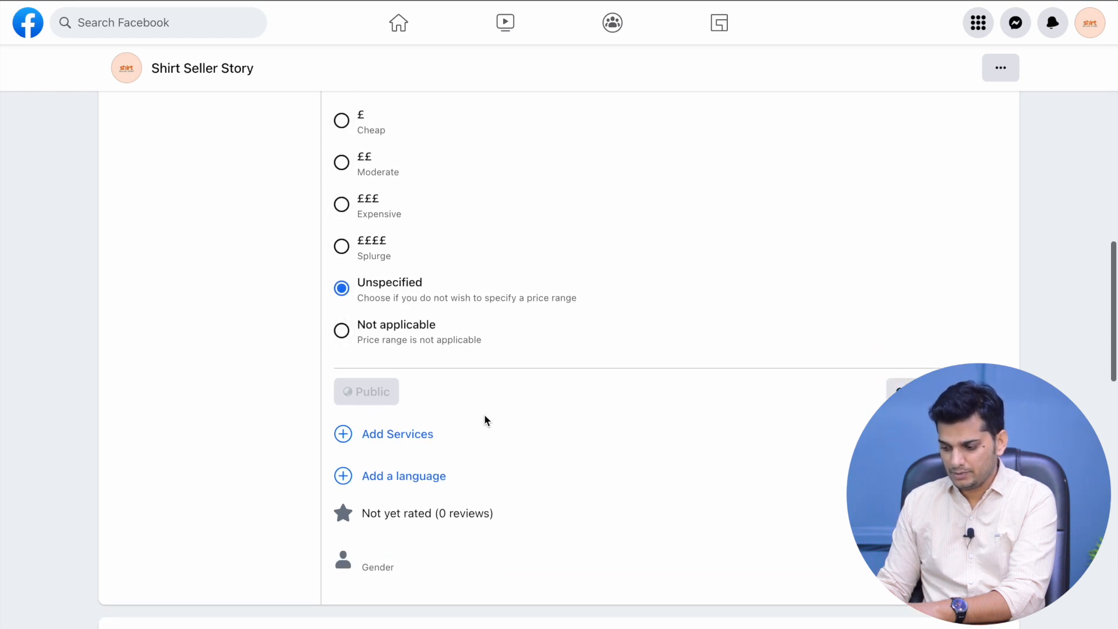
# Select Delivery among the services offered and save it to the About details
pyautogui.click(410, 446)
pyautogui.scroll(-2, 459, 379)
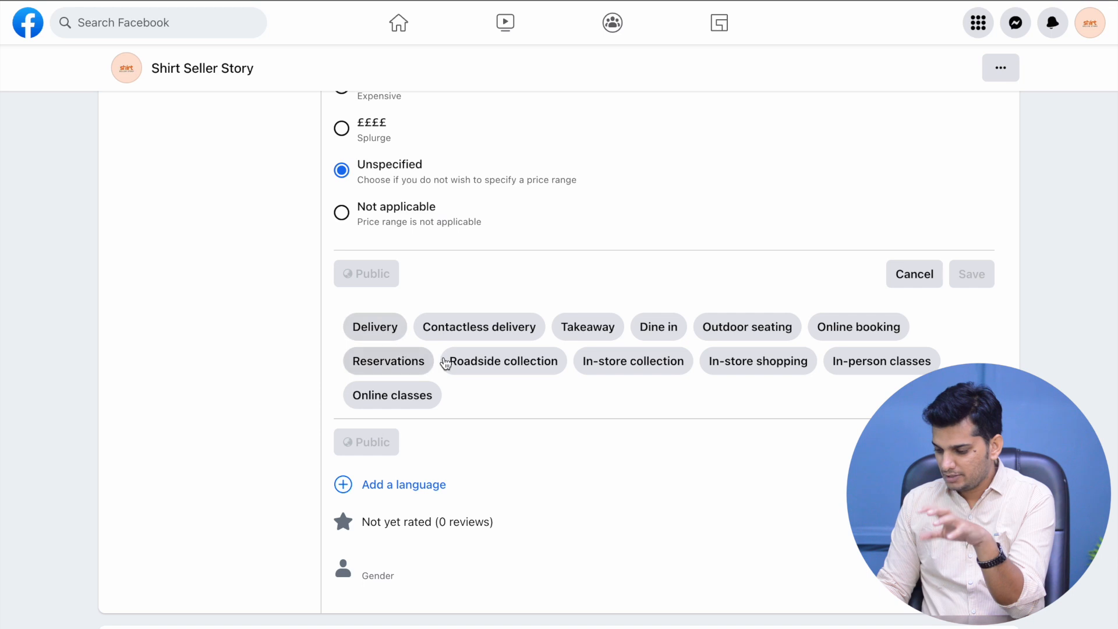
pyautogui.click(383, 332)
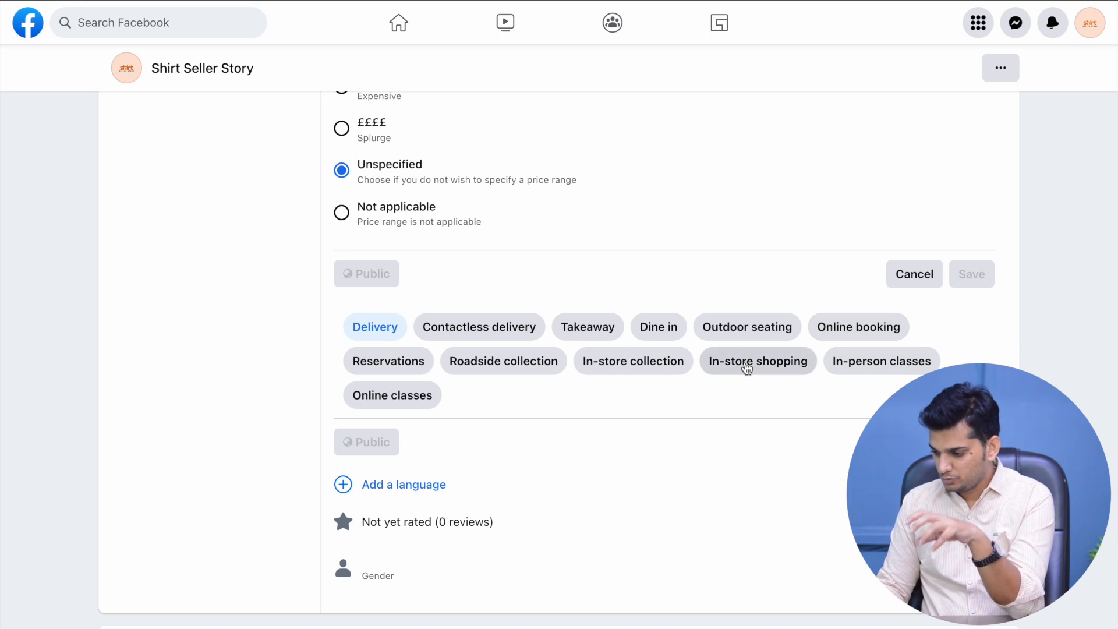
pyautogui.scroll(-1, 758, 407)
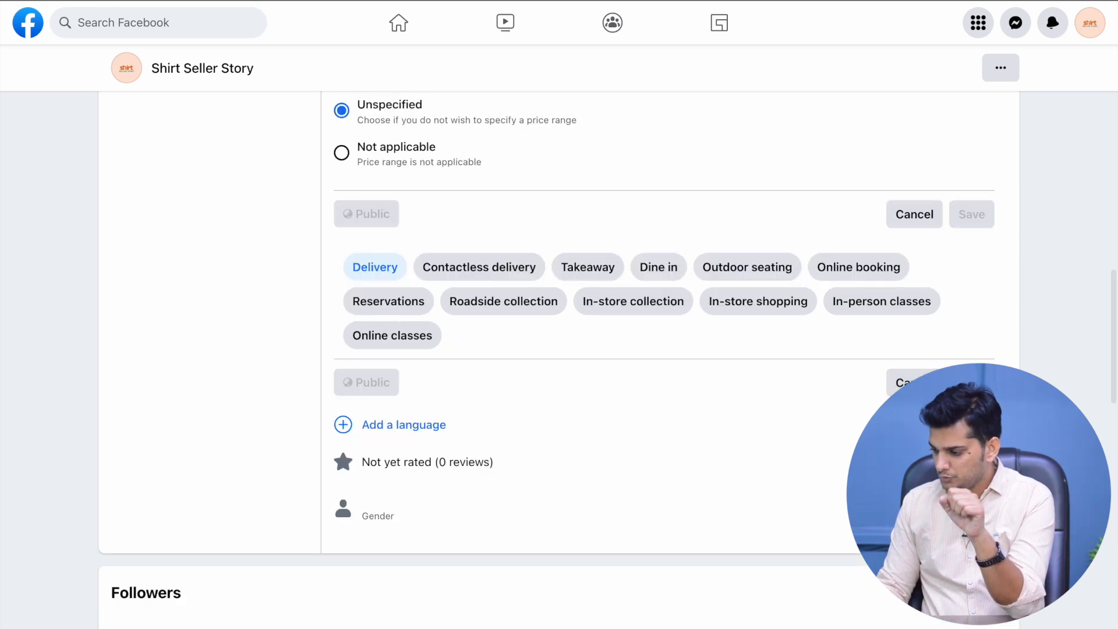
pyautogui.scroll(-1, 558, 348)
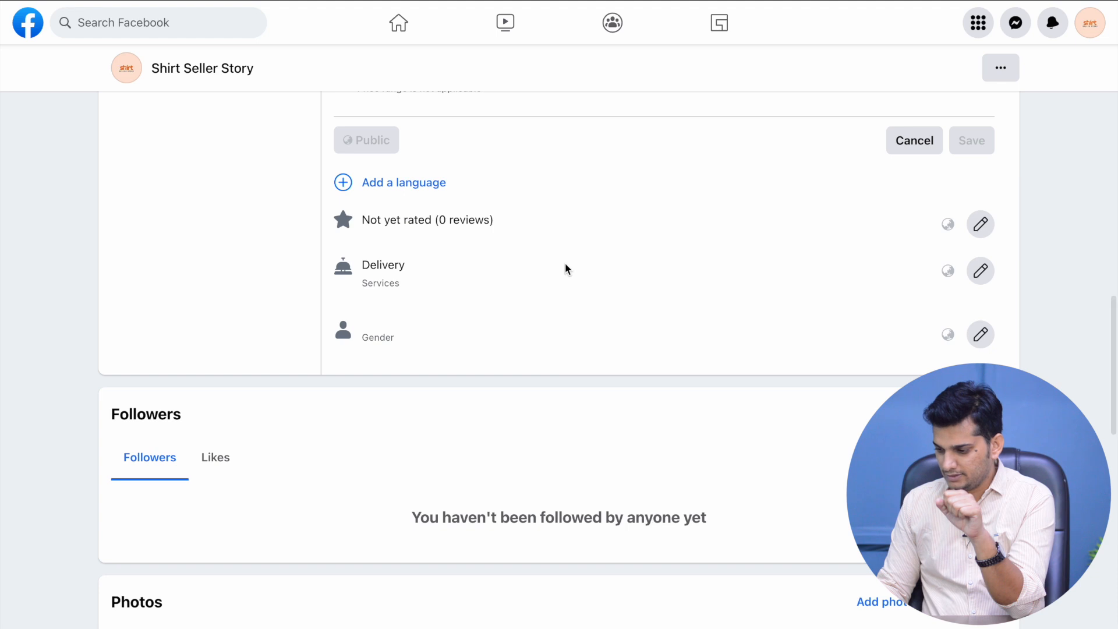
pyautogui.scroll(1, 565, 265)
pyautogui.moveTo(370, 260); pyautogui.dragTo(495, 265)
pyautogui.click(495, 265)
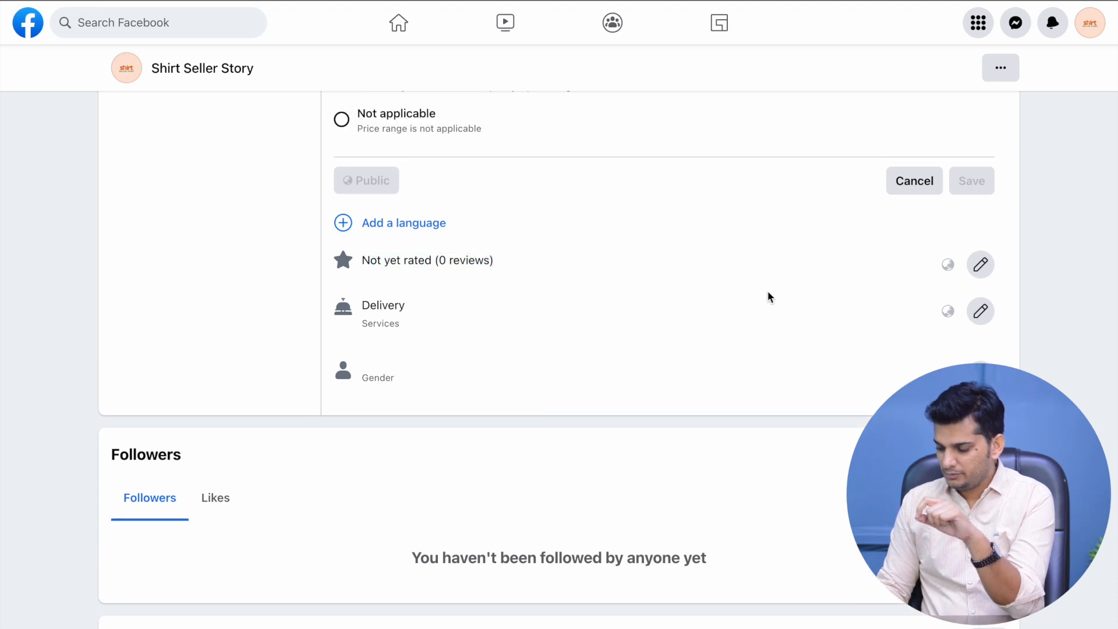
pyautogui.scroll(1, 434, 318)
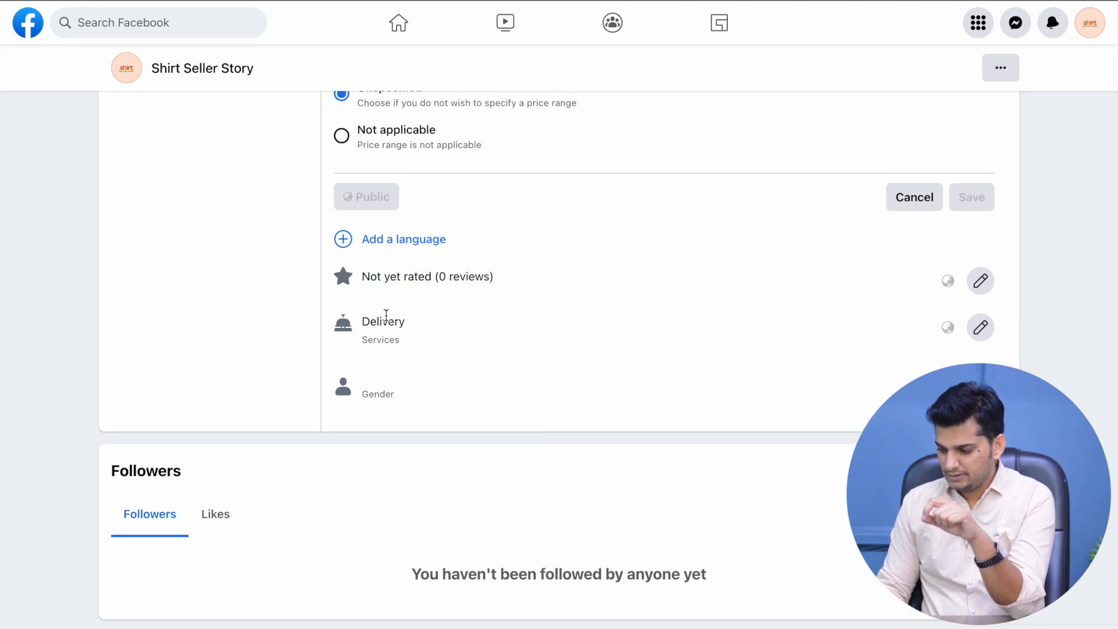
pyautogui.scroll(1, 403, 371)
pyautogui.scroll(-10, 403, 371)
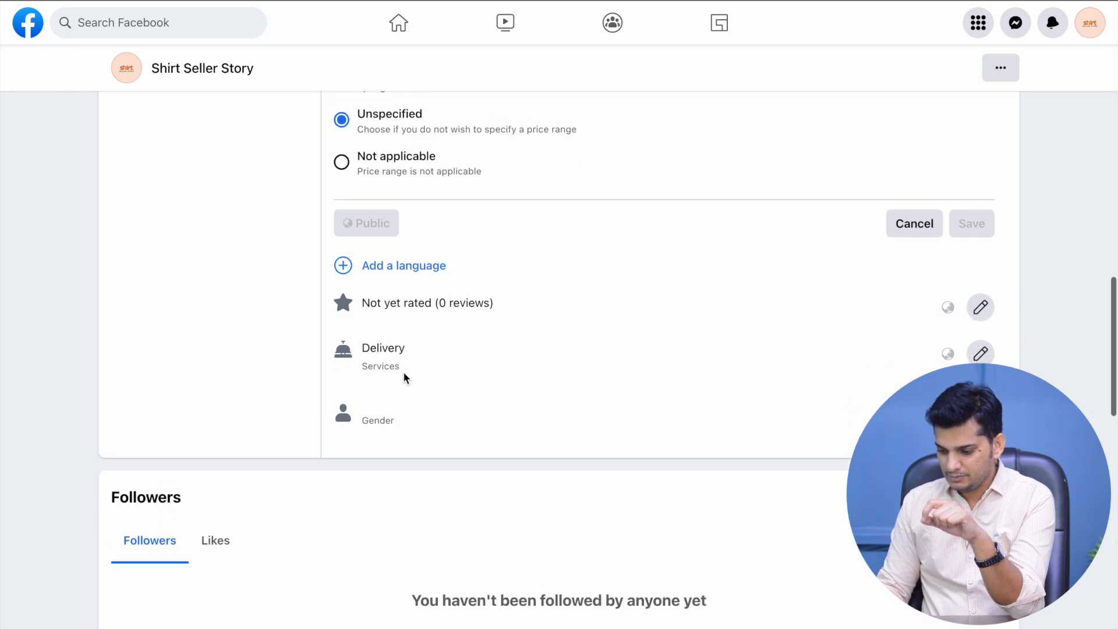
# Browse the About sections: Work and education, Places lived, Page transparency, Family and relationships
pyautogui.scroll(12, 681, 347)
pyautogui.scroll(-5, 682, 347)
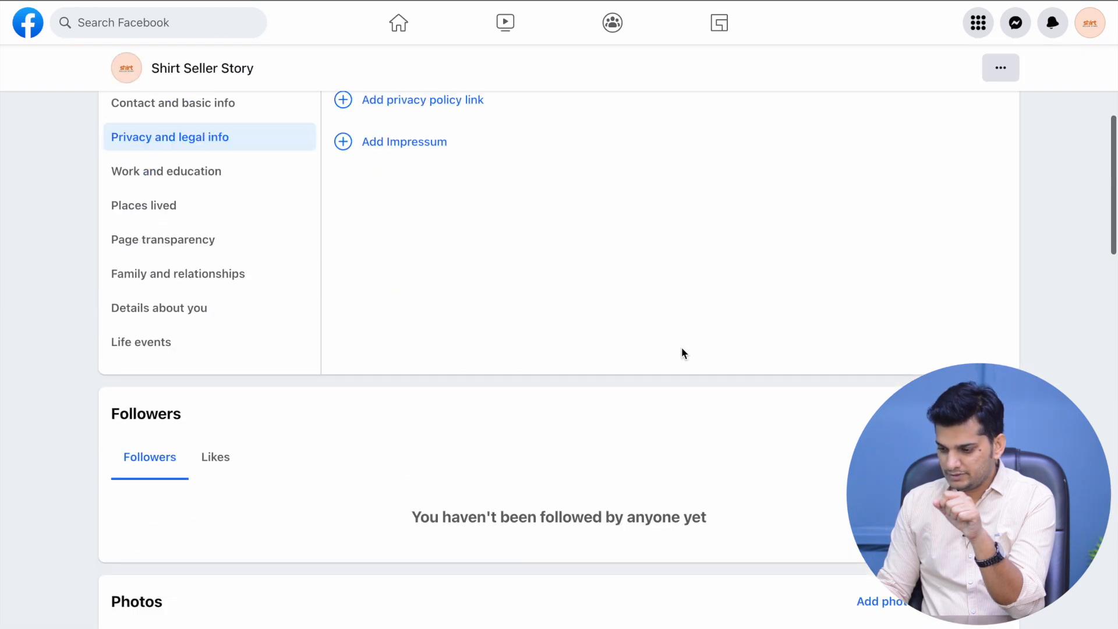
pyautogui.scroll(2, 279, 210)
pyautogui.click(232, 215)
pyautogui.click(218, 250)
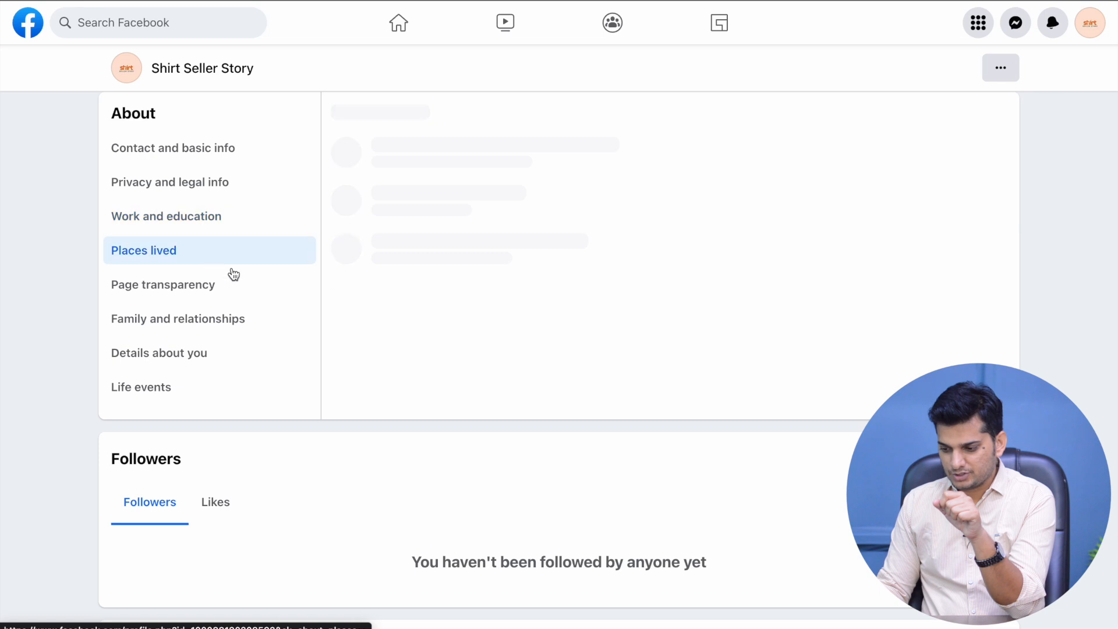
pyautogui.scroll(-4, 249, 285)
pyautogui.click(215, 387)
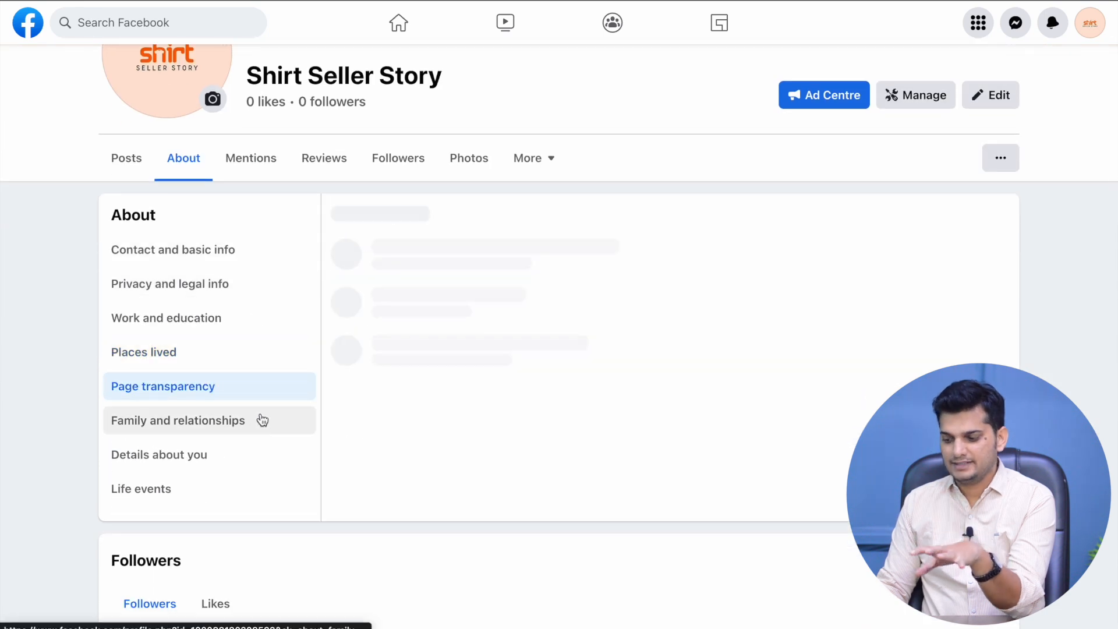
pyautogui.click(268, 421)
# Check the More menu of page sections, then switch to the Page's Posts feed
pyautogui.click(546, 159)
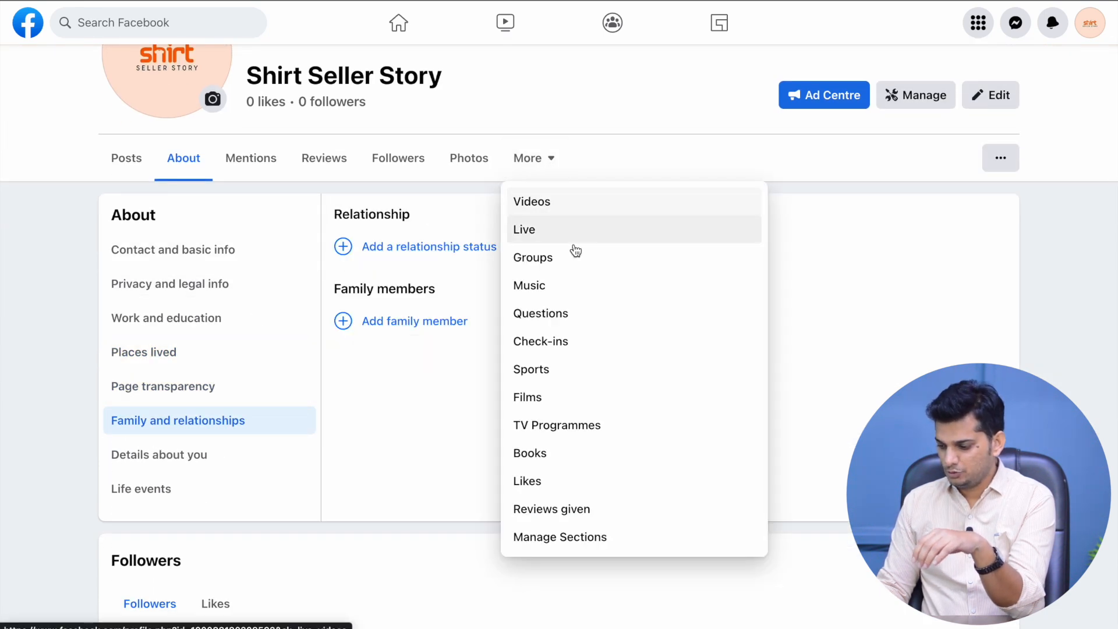
pyautogui.scroll(6, 856, 202)
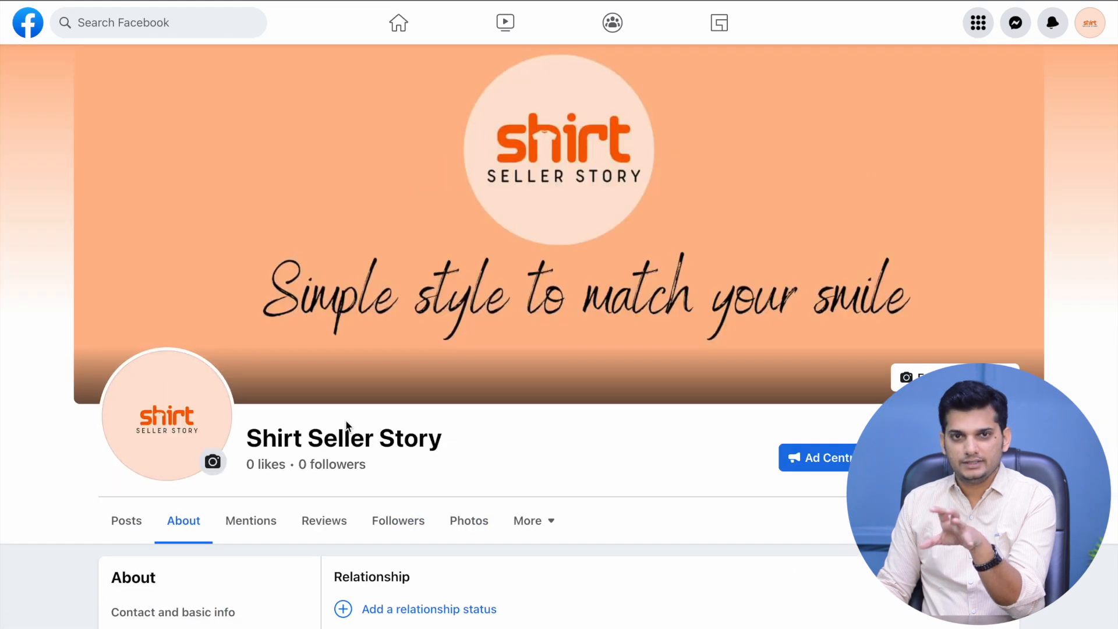
pyautogui.scroll(-5, 404, 460)
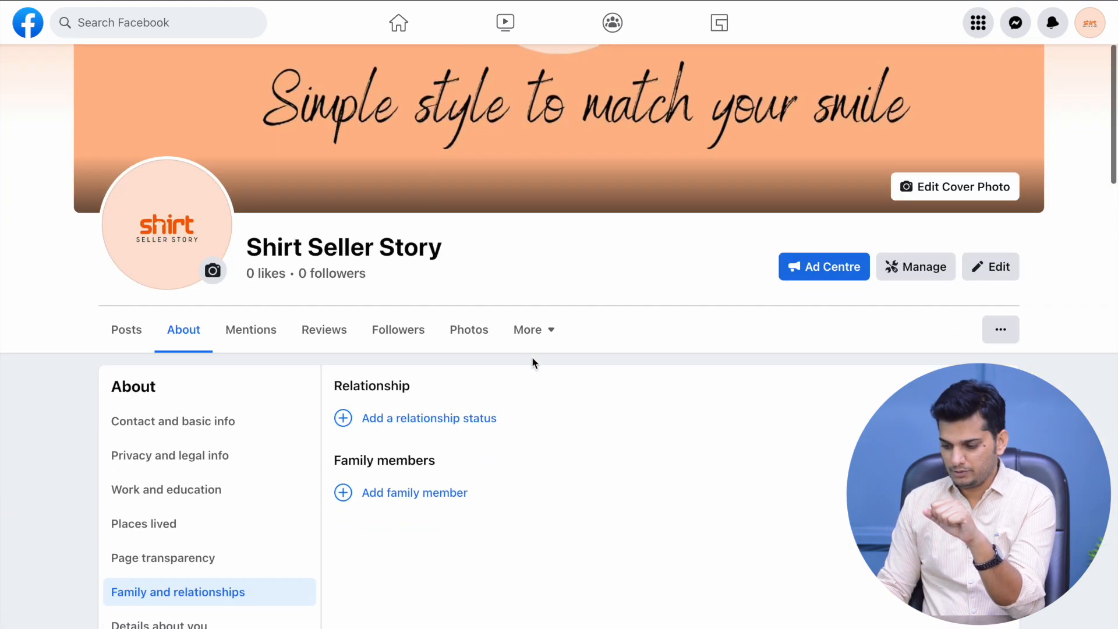
pyautogui.click(123, 168)
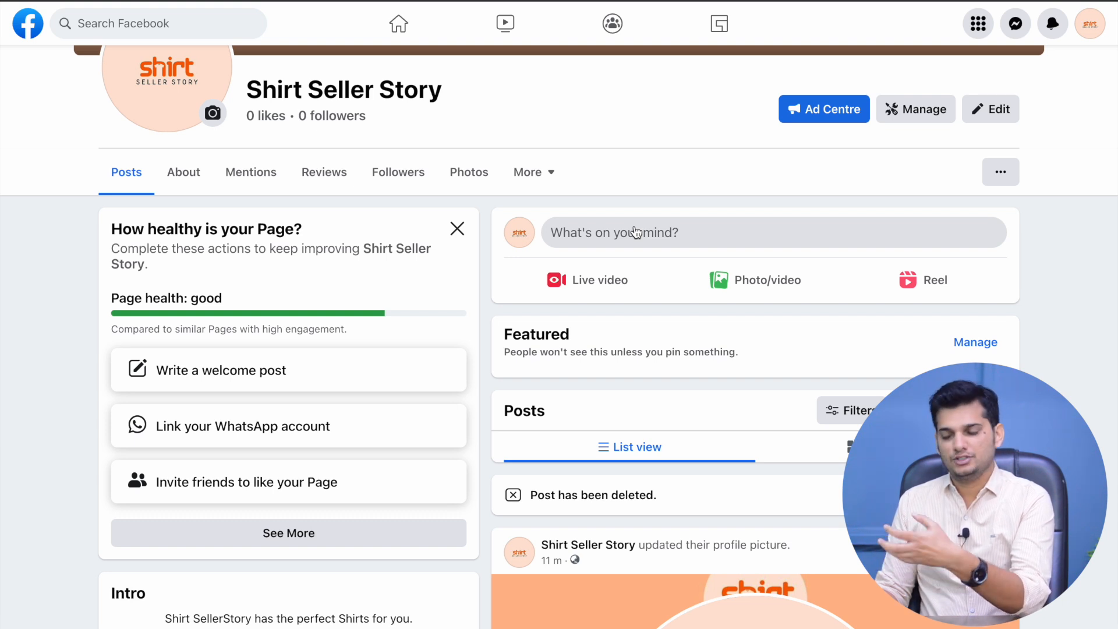
# Start a Page post with the pasted Classic crew shirt description and shirt photos from Shirt SS
pyautogui.click(635, 233)
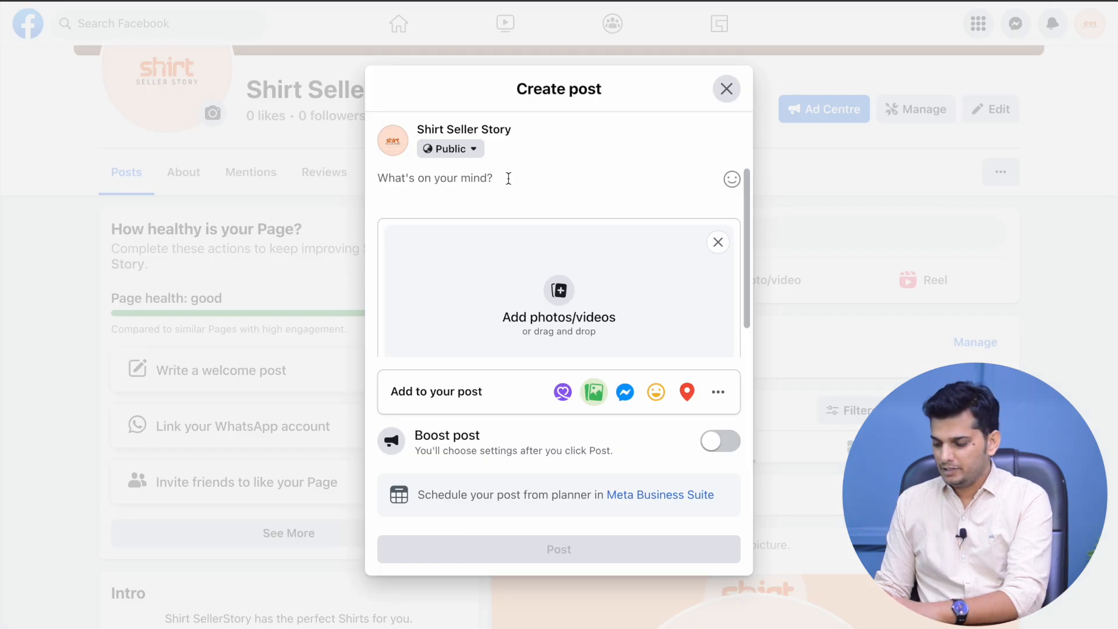
pyautogui.write('A versatile and essential item for your wardrobe, the Classic crew shirt is a must-have.')
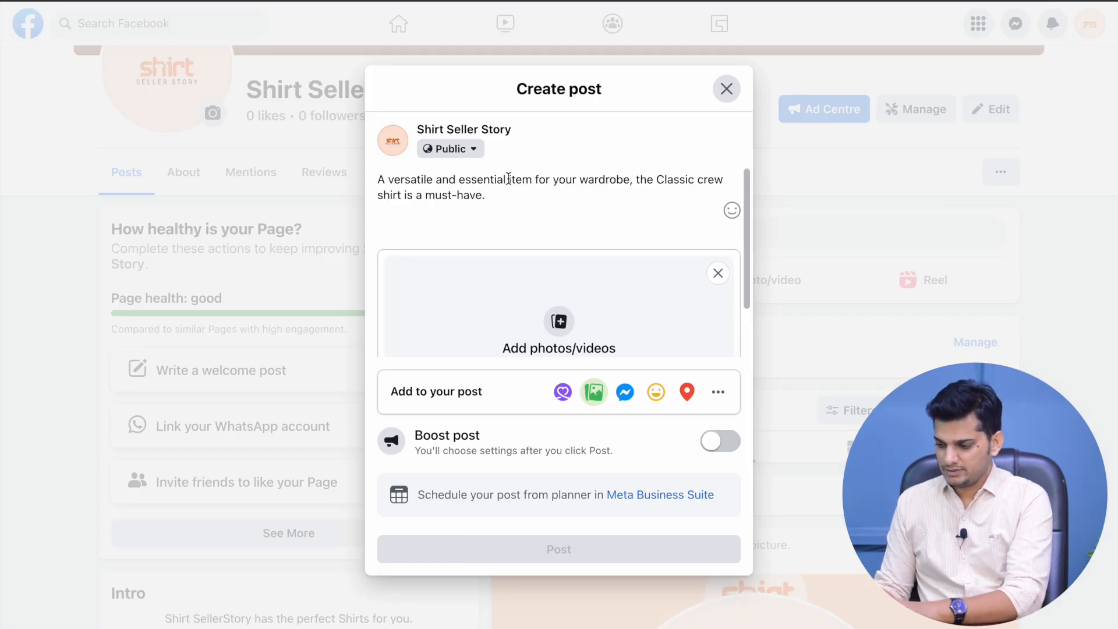
pyautogui.scroll(-1, 558, 273)
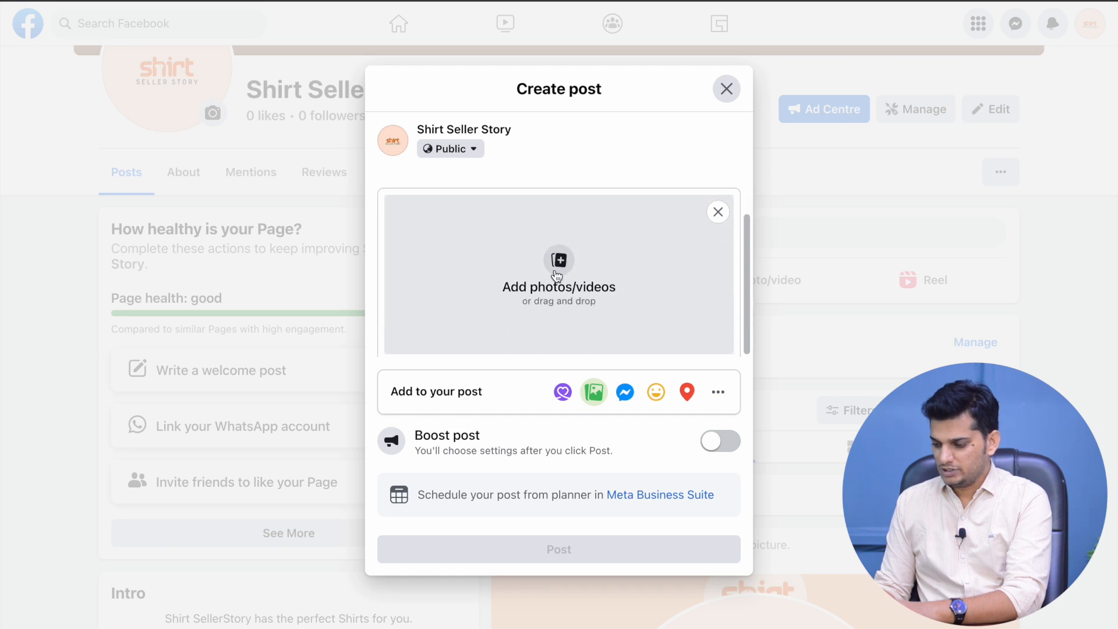
pyautogui.click(560, 250)
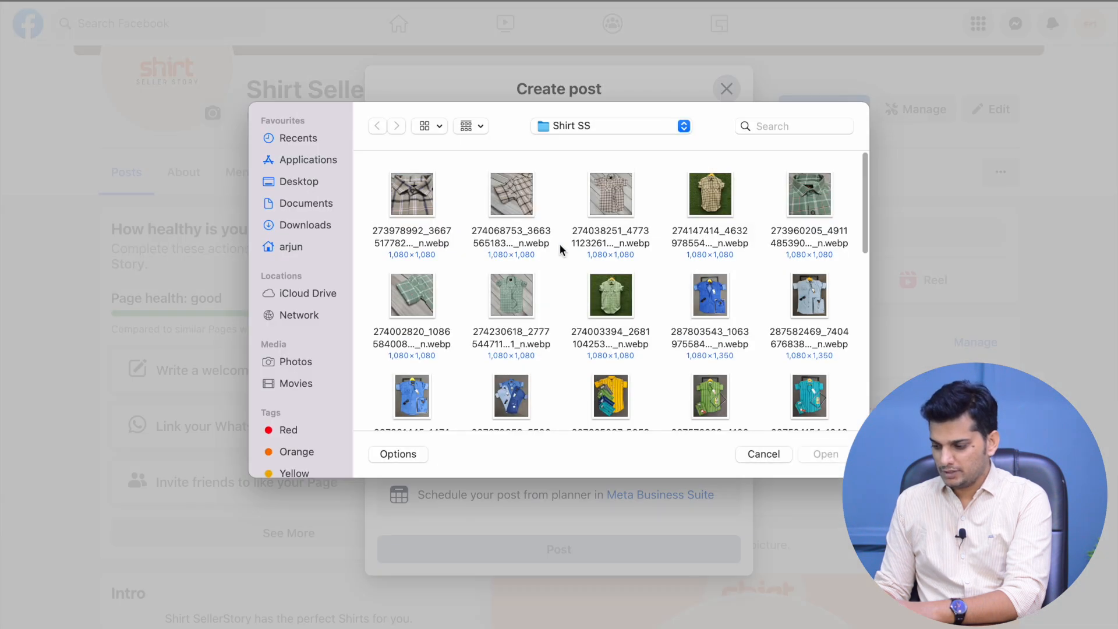
pyautogui.scroll(-2, 611, 291)
pyautogui.scroll(-3, 629, 352)
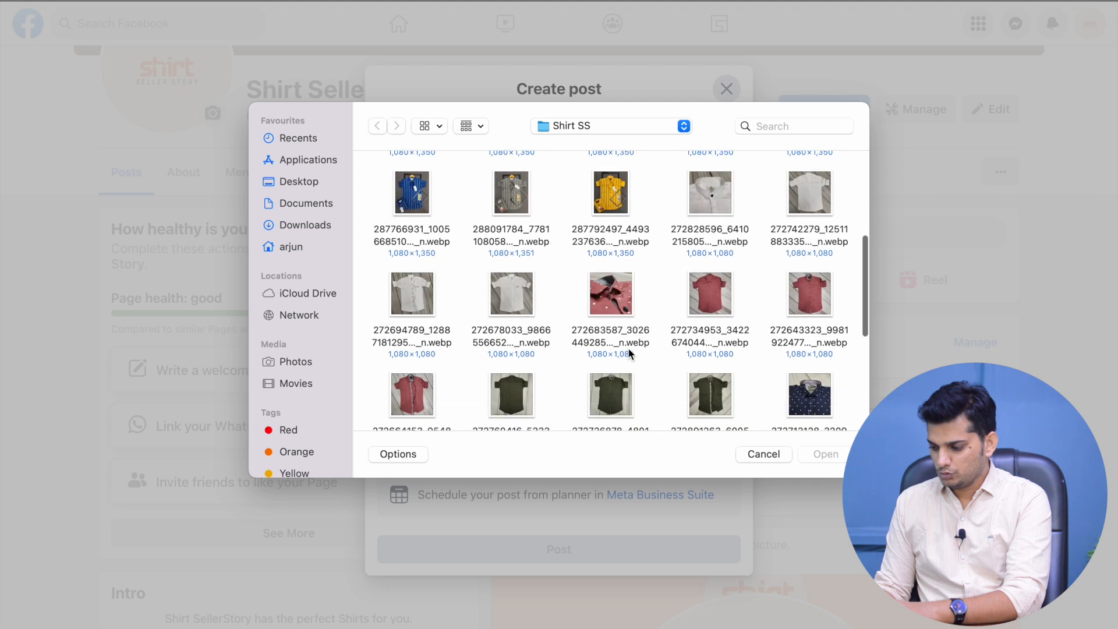
pyautogui.scroll(5, 557, 294)
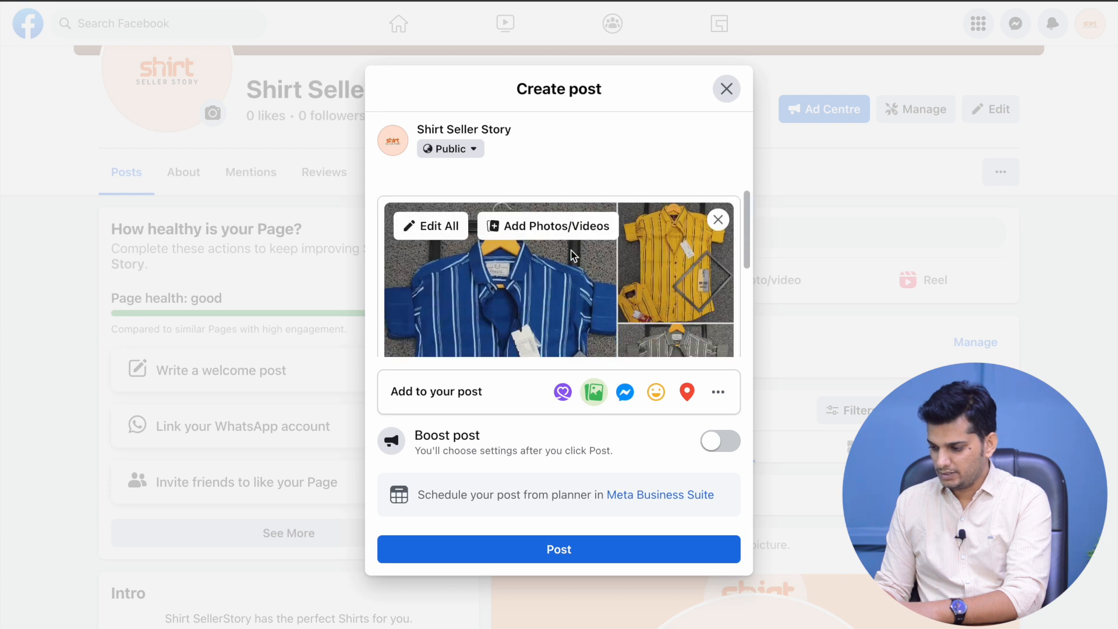
# Move the multicoloured stacked-shirts photo to first place, ahead of the blue striped shirt
pyautogui.click(576, 257)
pyautogui.scroll(-2, 711, 435)
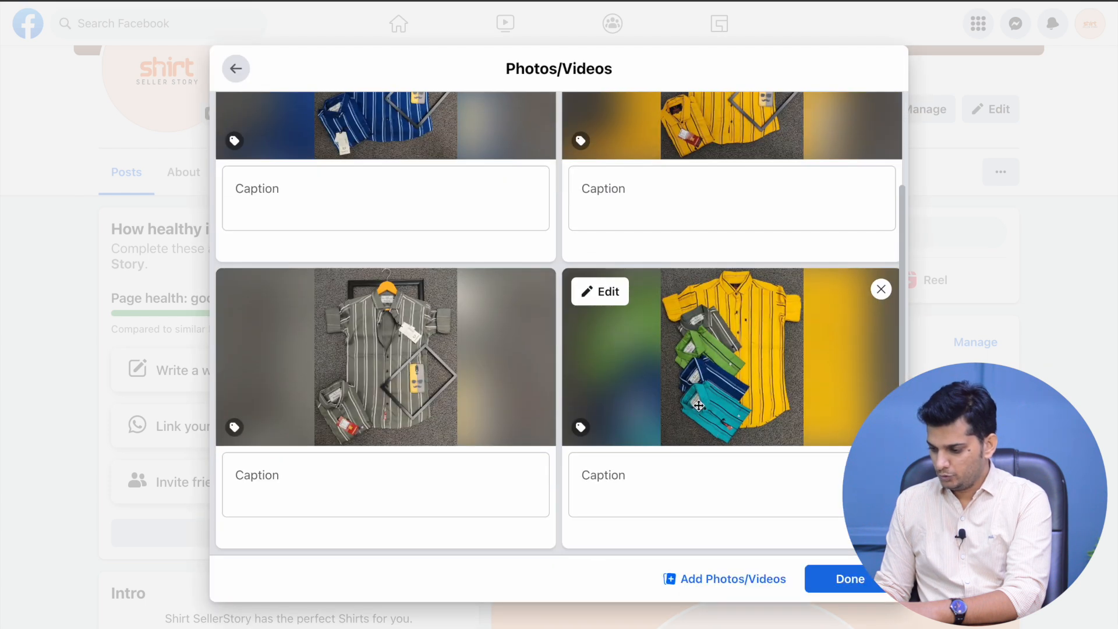
pyautogui.moveTo(575, 298); pyautogui.dragTo(521, 181)
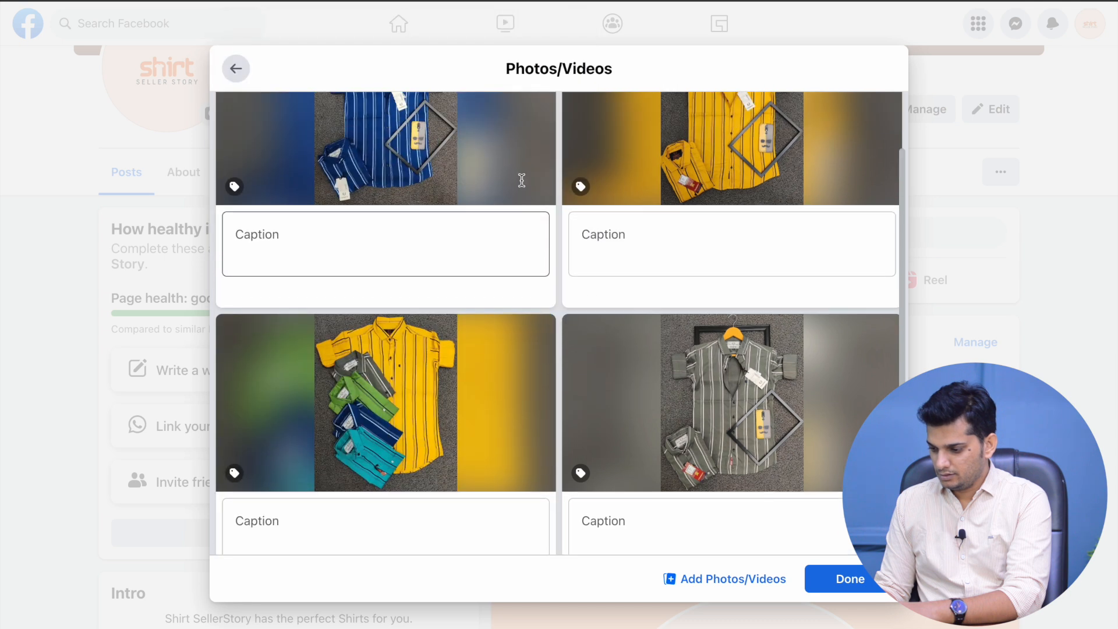
pyautogui.moveTo(520, 462); pyautogui.dragTo(546, 234)
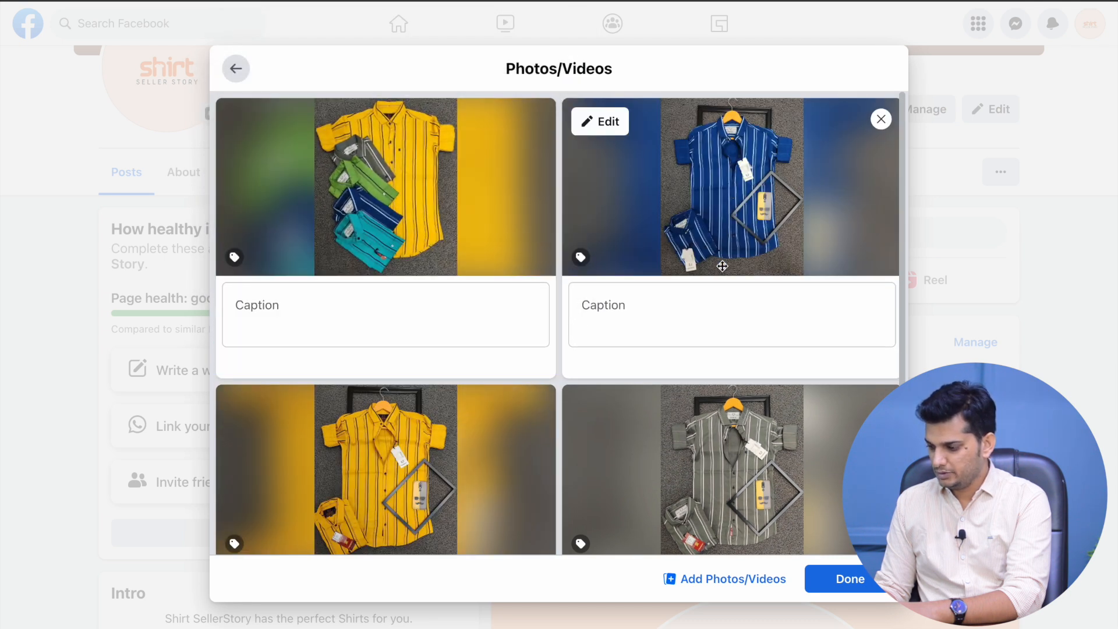
pyautogui.scroll(-2, 722, 266)
pyautogui.scroll(2, 378, 372)
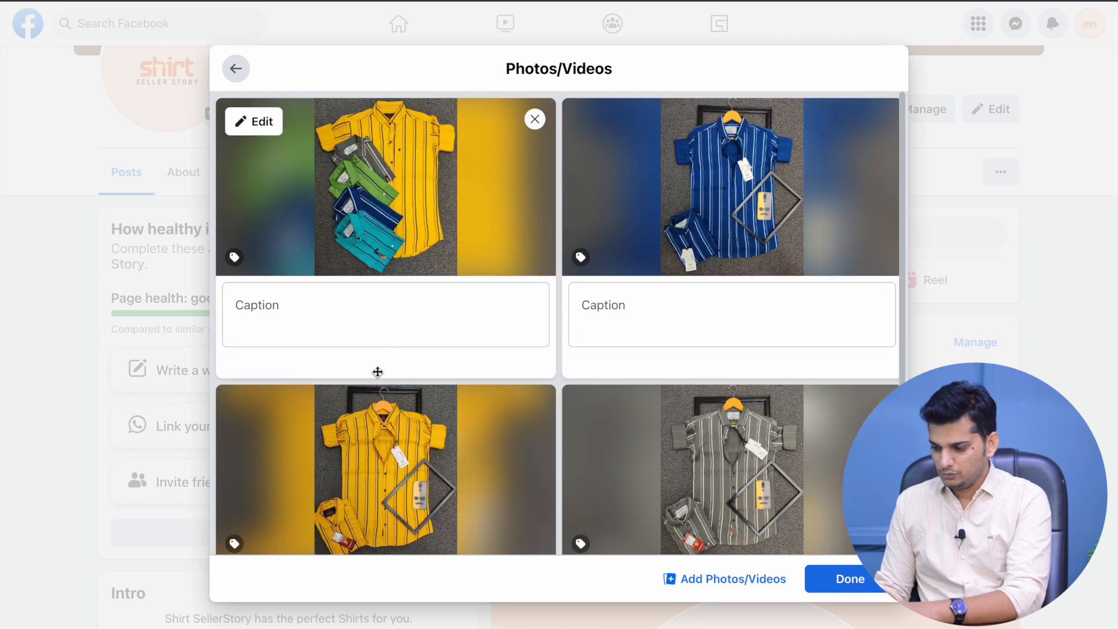
pyautogui.click(409, 295)
pyautogui.click(639, 322)
pyautogui.scroll(-2, 714, 363)
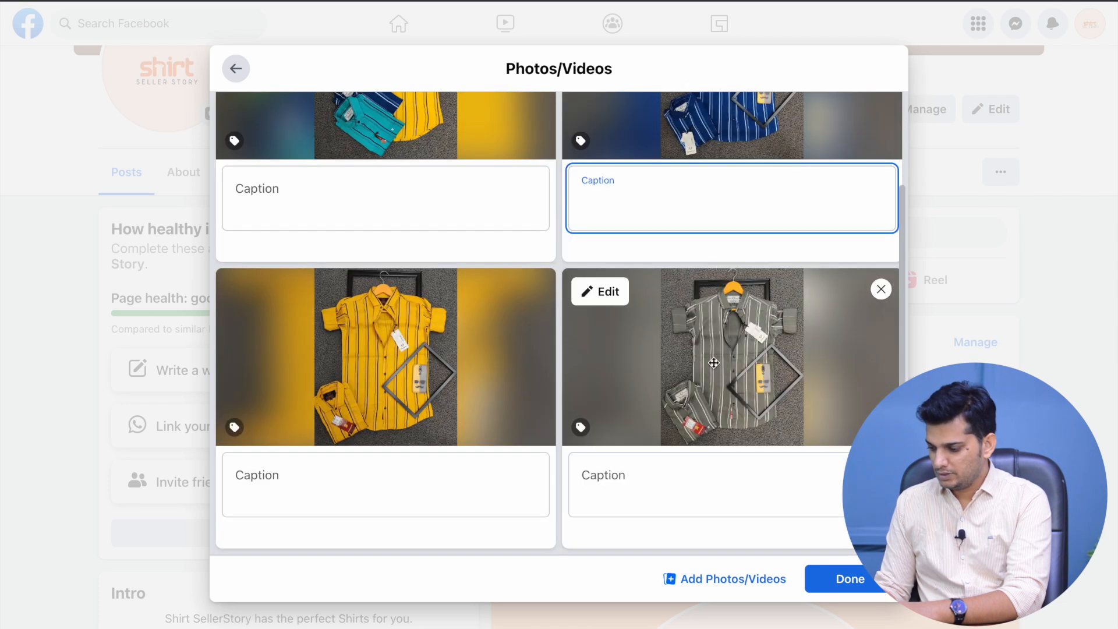
pyautogui.click(844, 576)
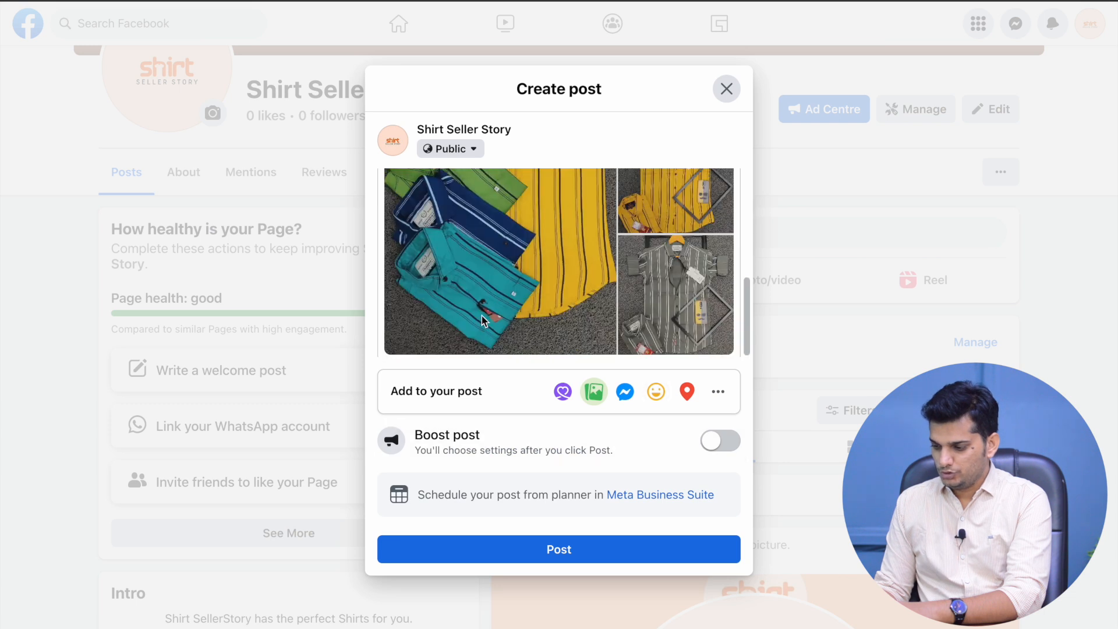
pyautogui.scroll(5, 483, 322)
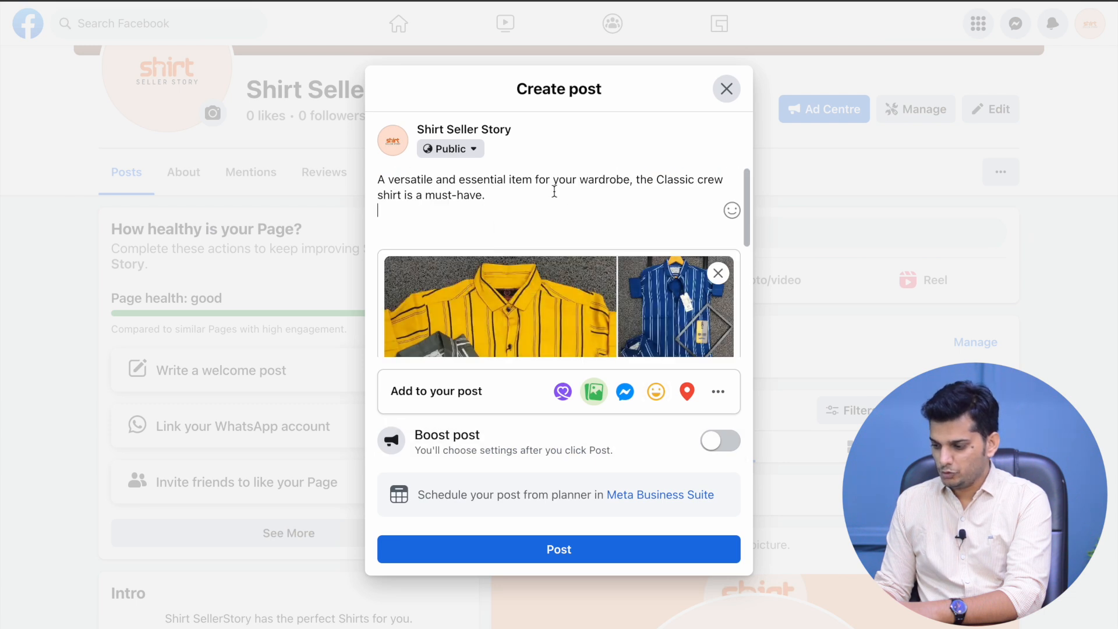
pyautogui.press('Return')
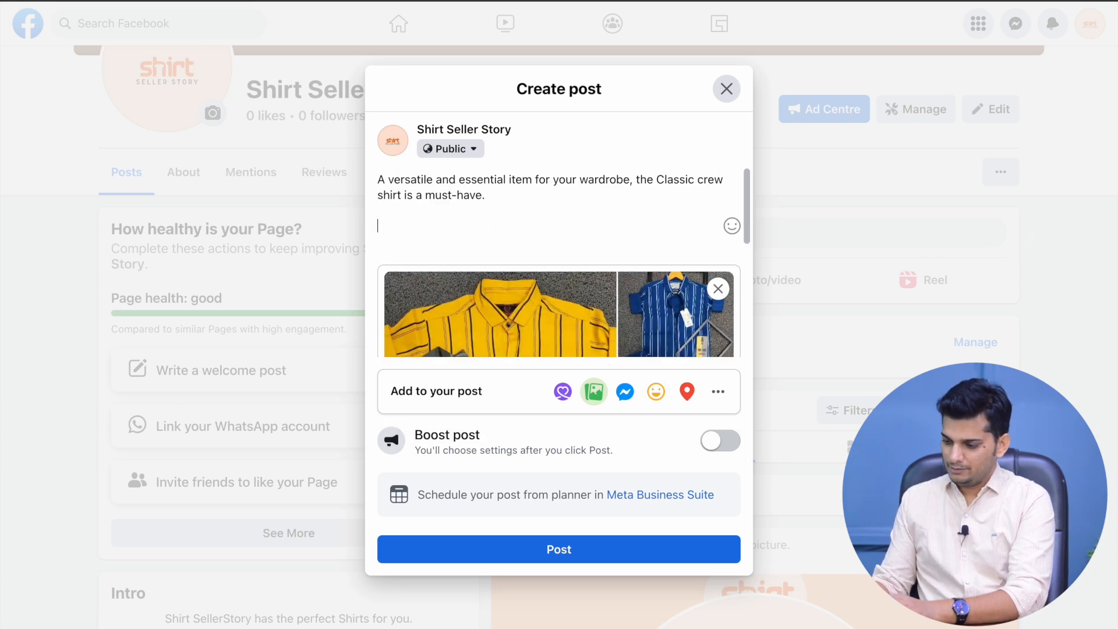
pyautogui.press('BackSpace')
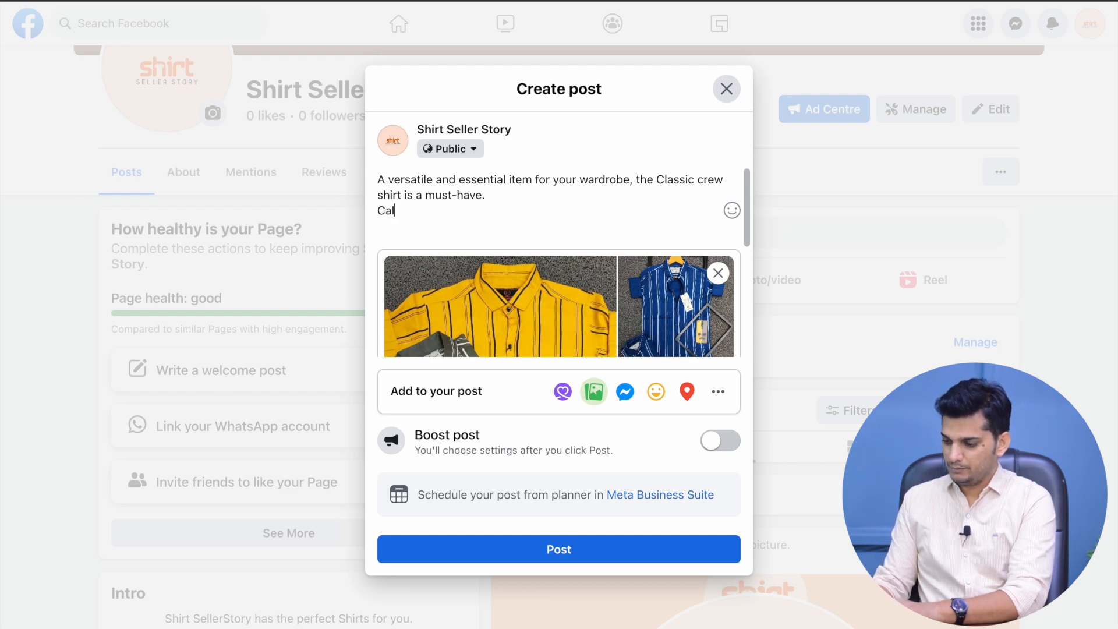
pyautogui.press('Return')
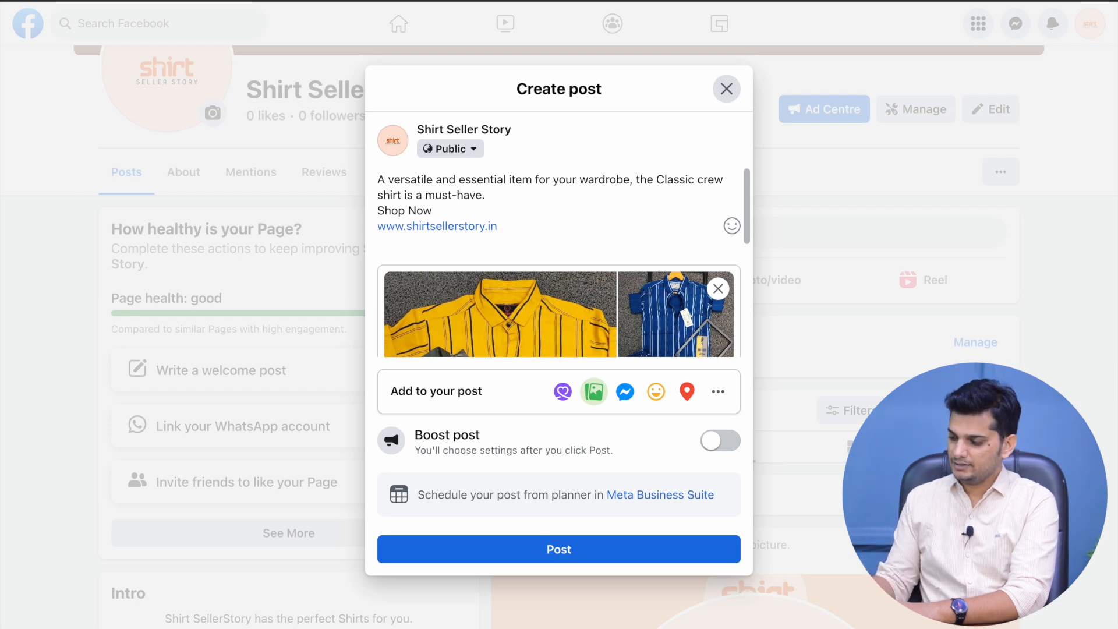
pyautogui.press('Return')
pyautogui.press('Return')
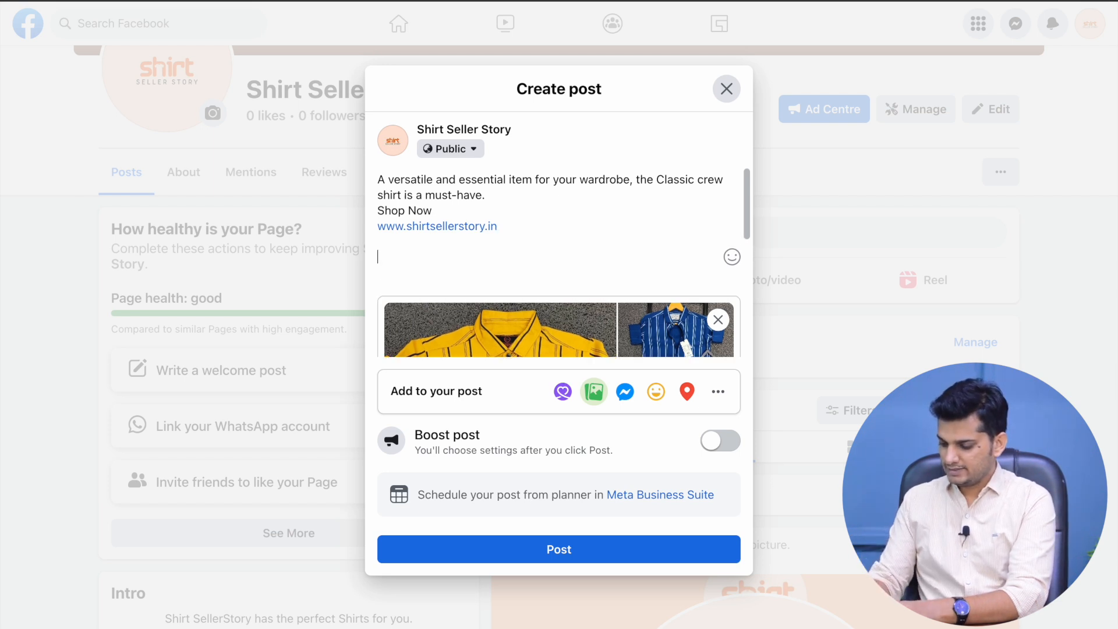
pyautogui.write('#')
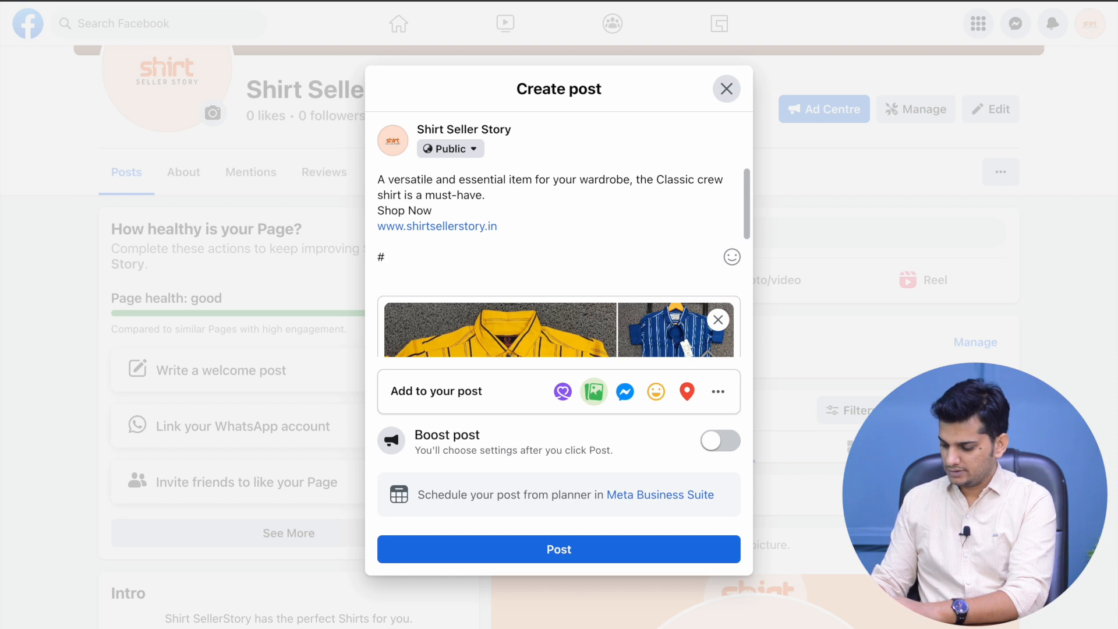
pyautogui.write('clothi')
pyautogui.press('Return')
pyautogui.write('#shirts')
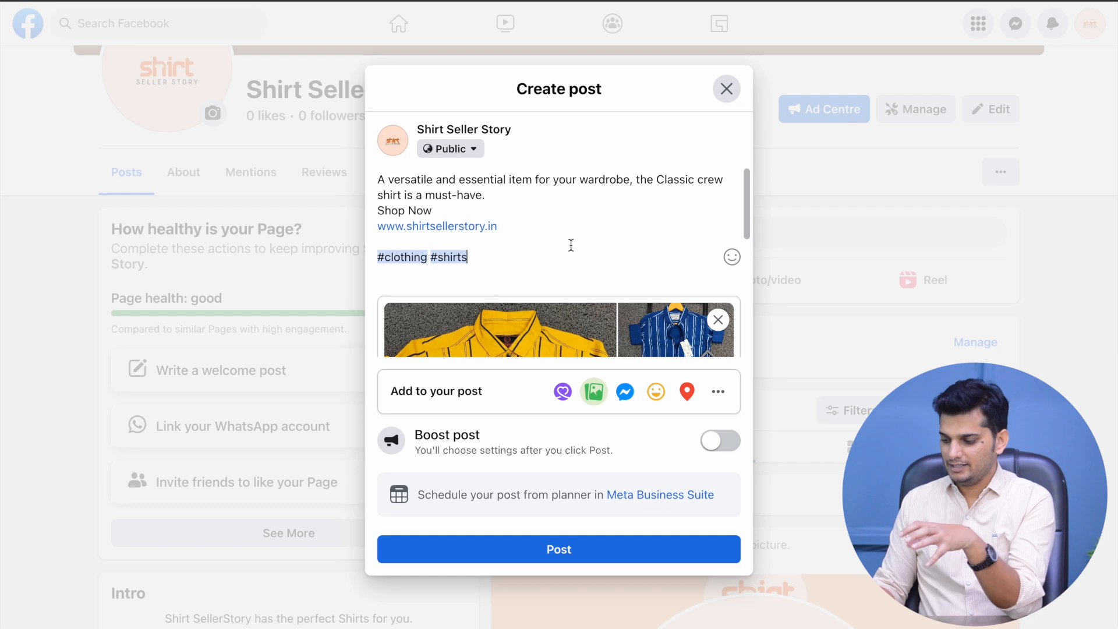
pyautogui.scroll(-5, 571, 246)
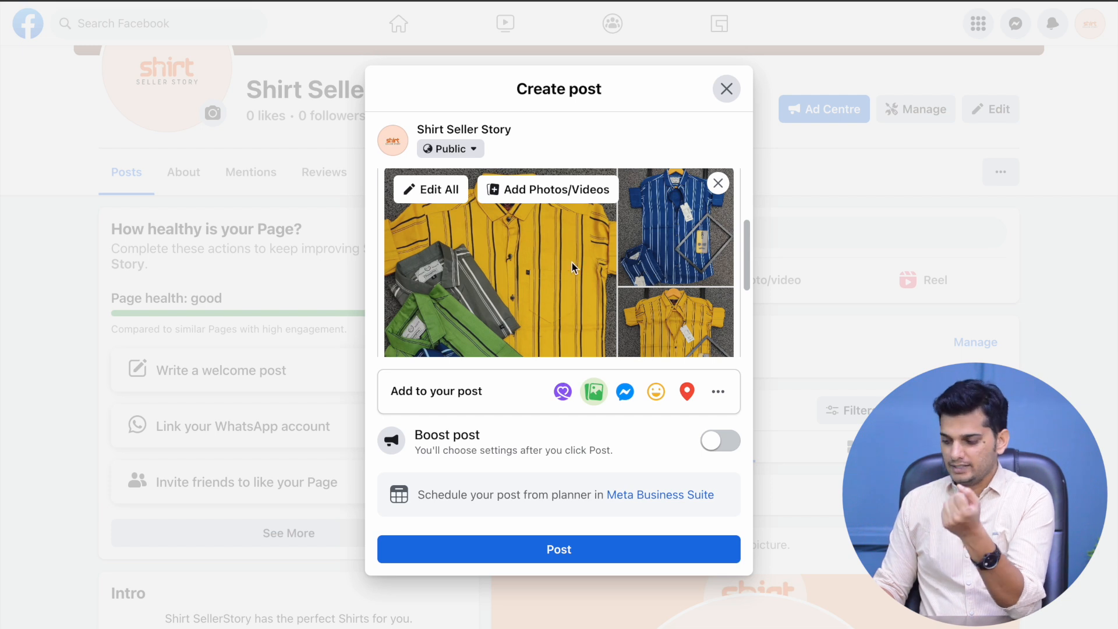
pyautogui.scroll(-3, 590, 249)
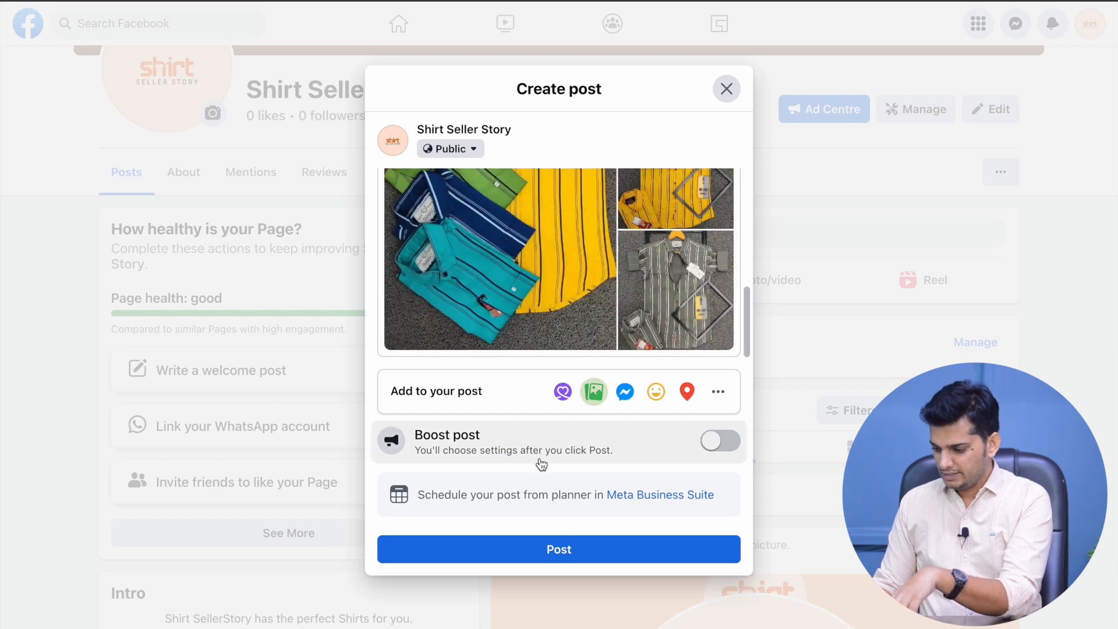
# Publish the Classic crew shirt post and scroll the Page to check it appeared
pyautogui.click(557, 543)
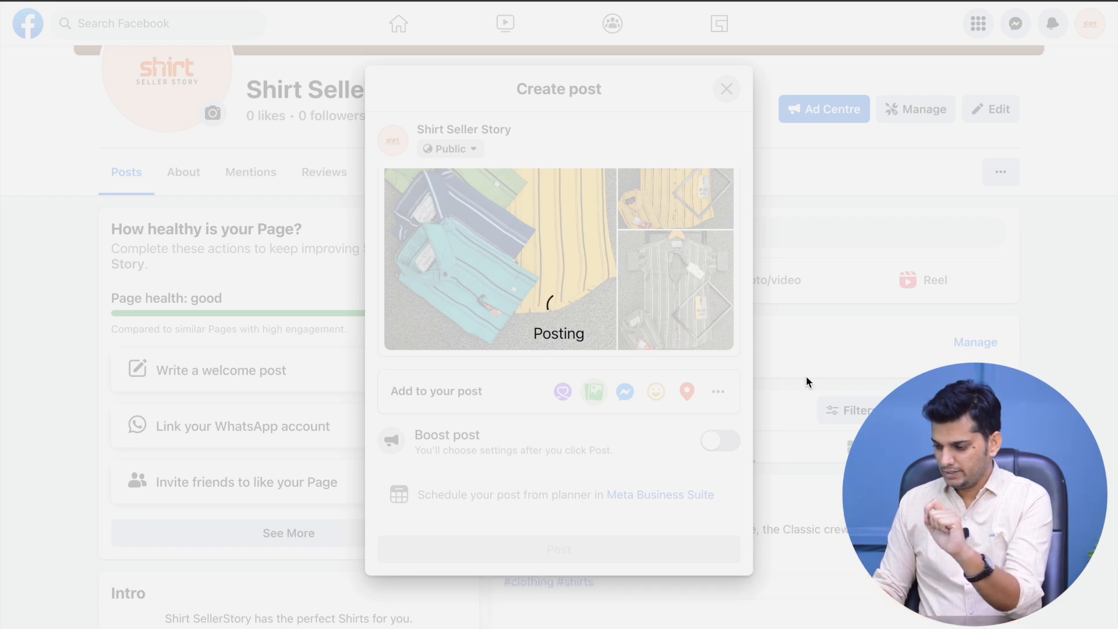
pyautogui.scroll(-7, 807, 349)
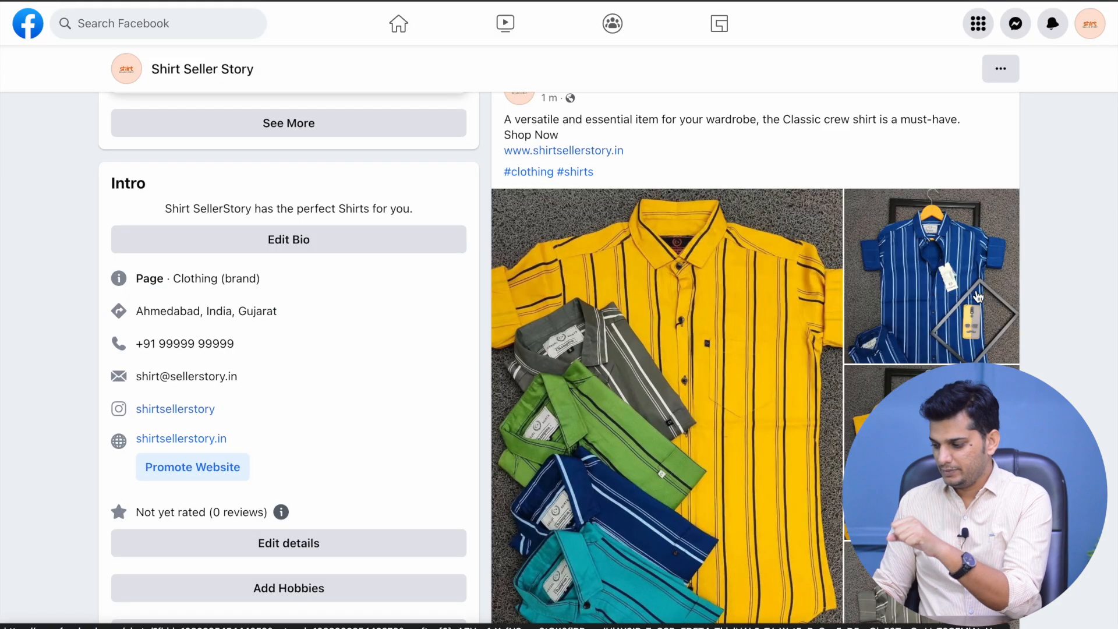
pyautogui.scroll(-2, 1026, 312)
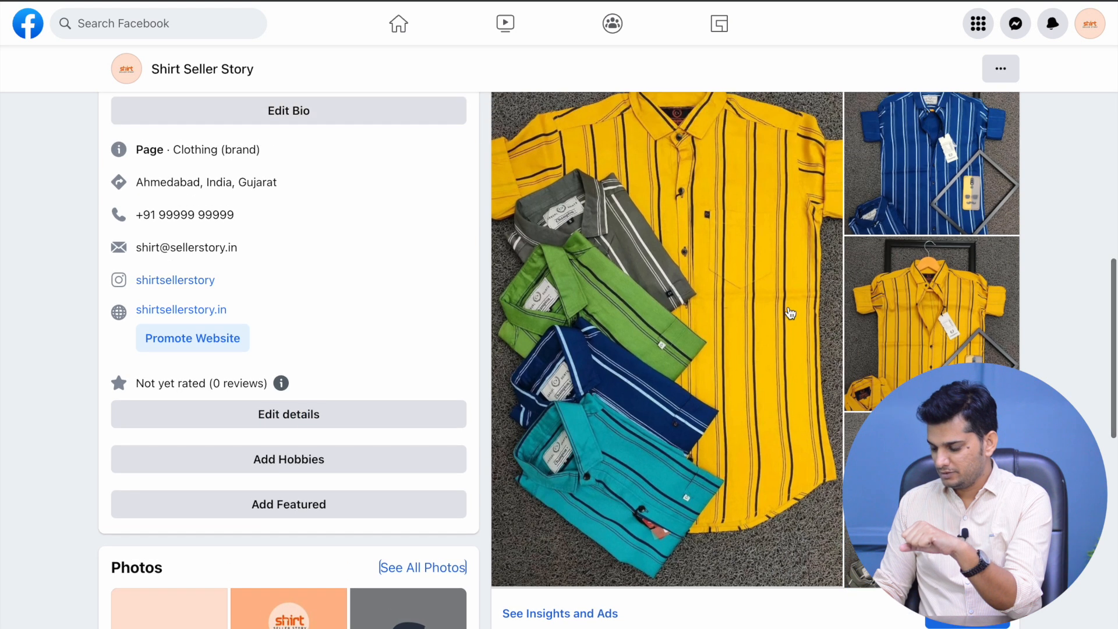
pyautogui.scroll(1, 794, 327)
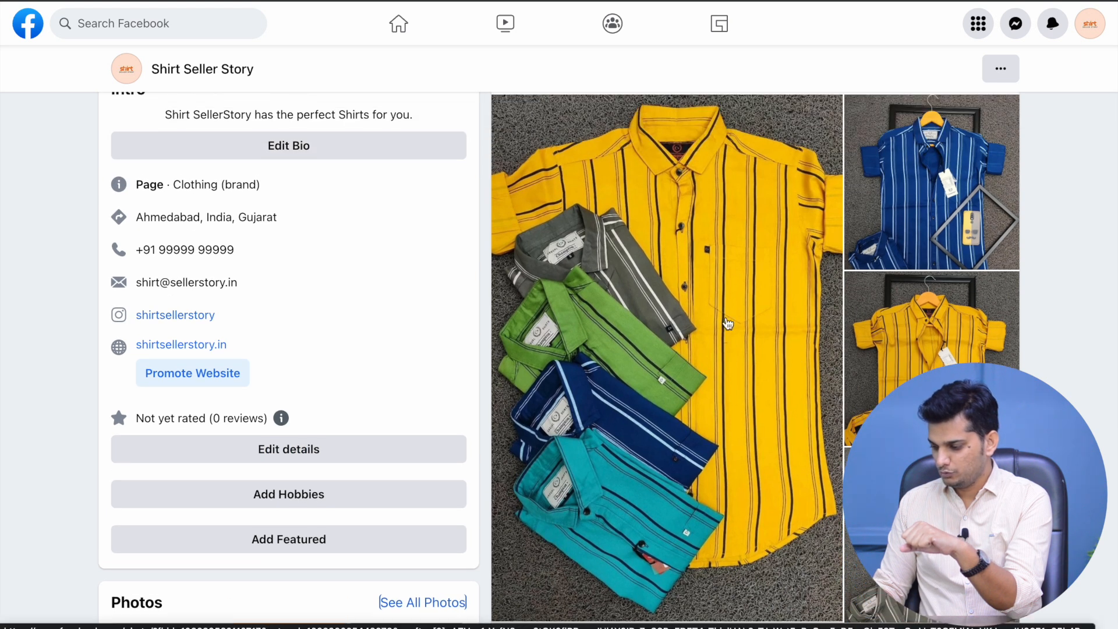
pyautogui.scroll(-3, 814, 327)
pyautogui.scroll(9, 804, 327)
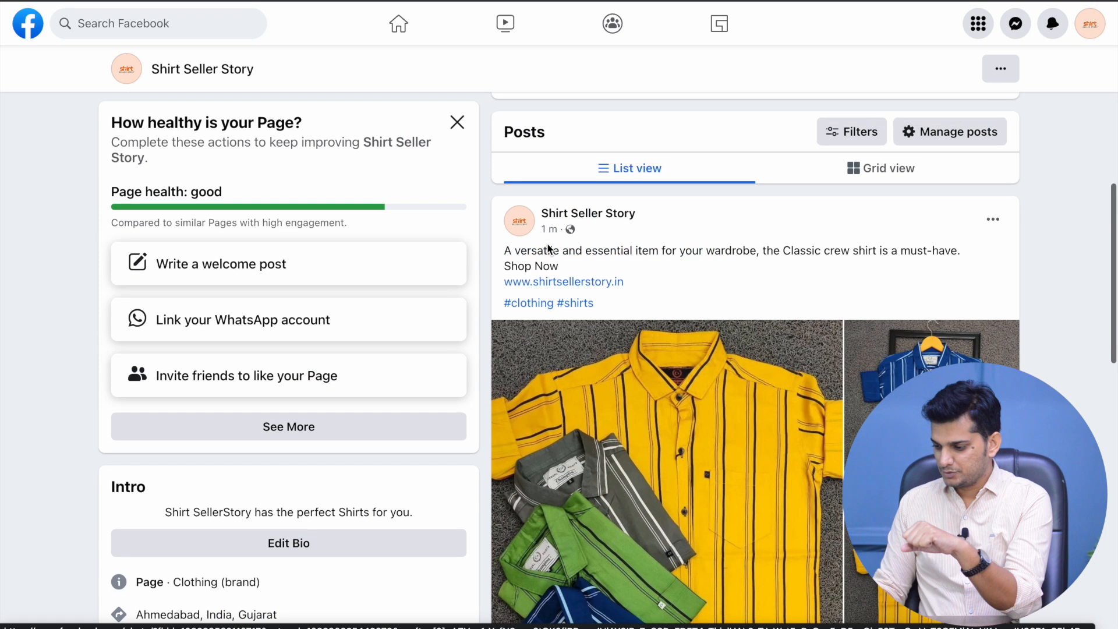
pyautogui.scroll(7, 665, 257)
pyautogui.click(1091, 25)
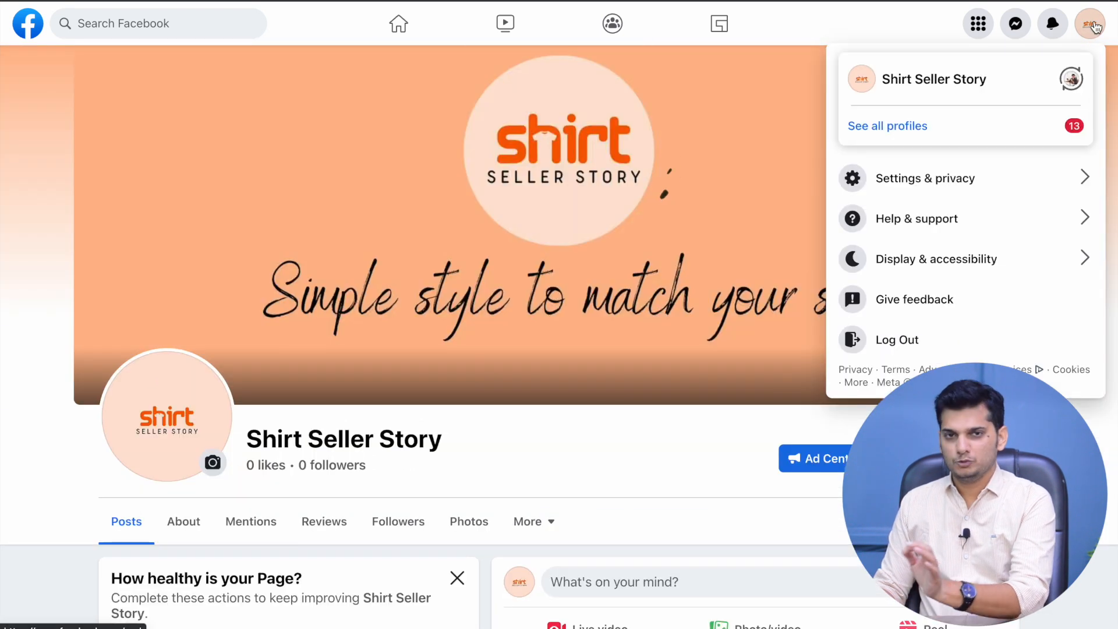
# In Page settings, replace the unavailable username 'Seller' with 'Shirtsellerstory' and save
pyautogui.click(942, 178)
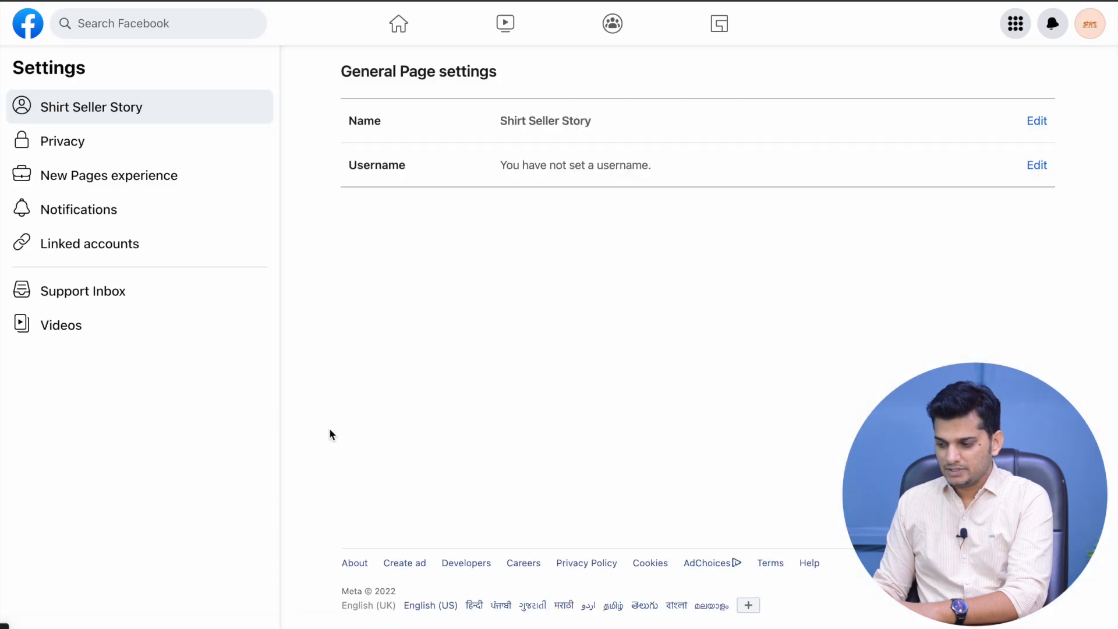
pyautogui.moveTo(341, 73); pyautogui.dragTo(492, 79)
pyautogui.click(492, 79)
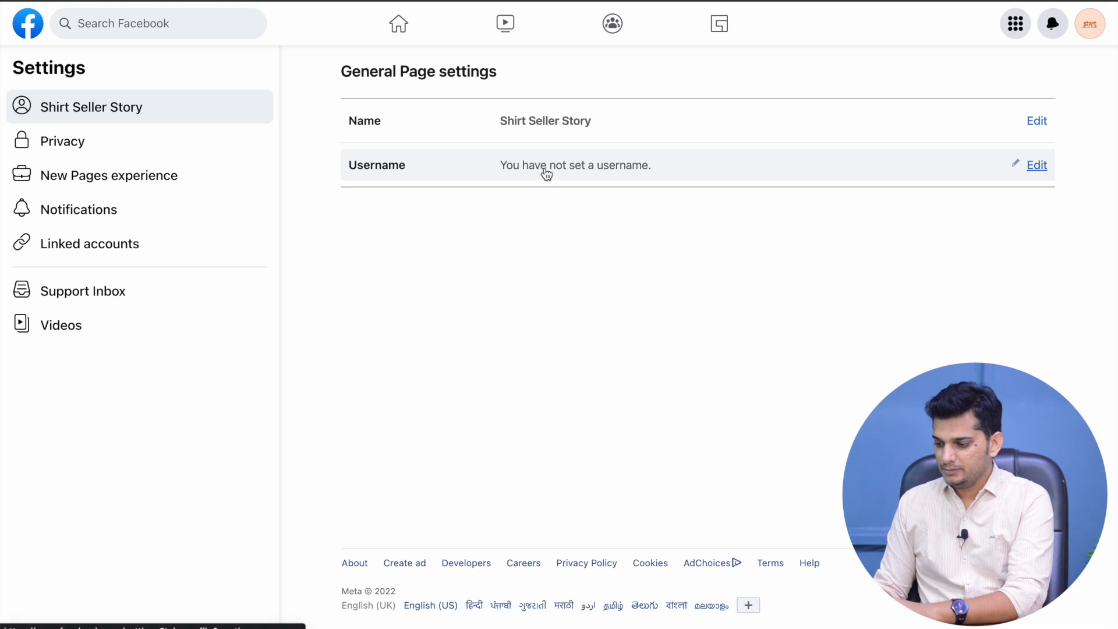
pyautogui.click(765, 170)
pyautogui.click(624, 236)
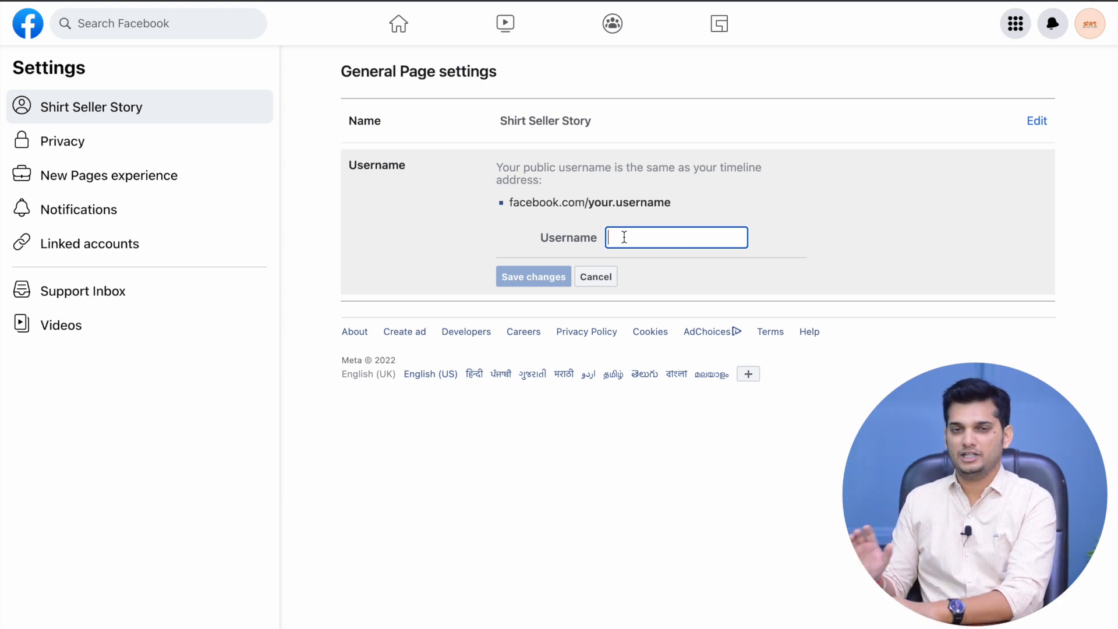
pyautogui.write('Seller')
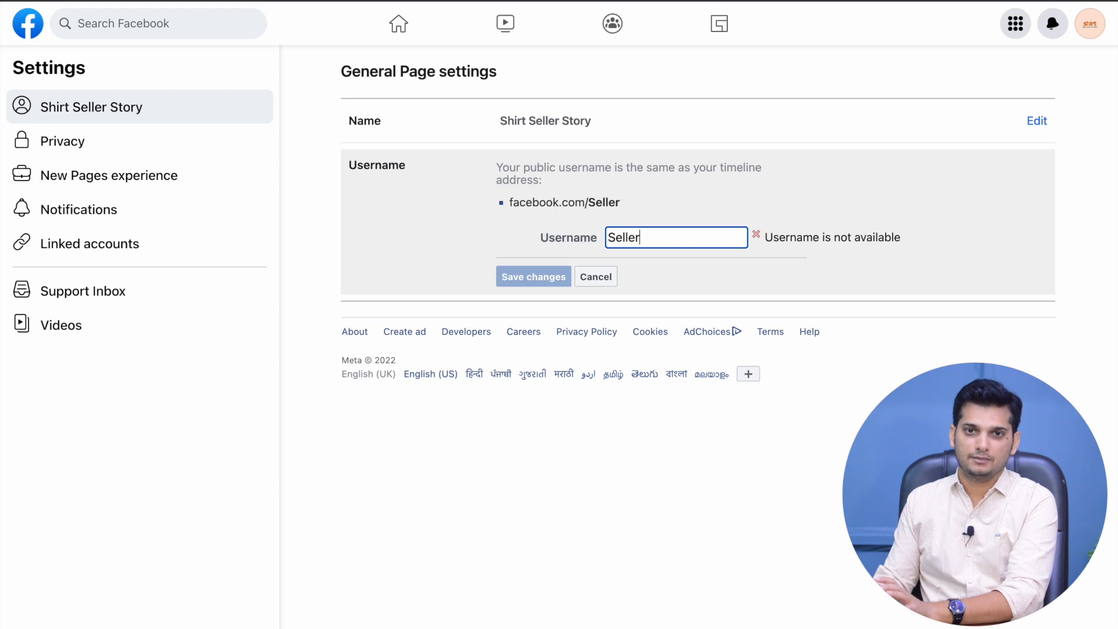
pyautogui.press('BackSpace')
pyautogui.press('BackSpace')
pyautogui.press('BackSpace')
pyautogui.press('BackSpace')
pyautogui.press('BackSpace')
pyautogui.press('BackSpace')
pyautogui.write('Shirtsellerstory')
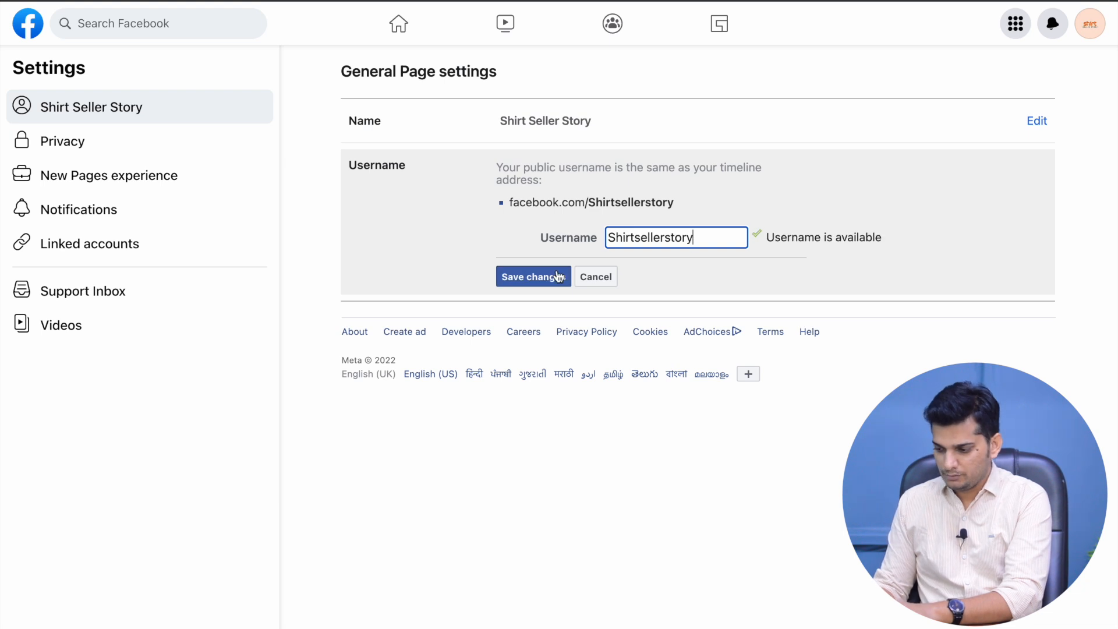
pyautogui.click(540, 277)
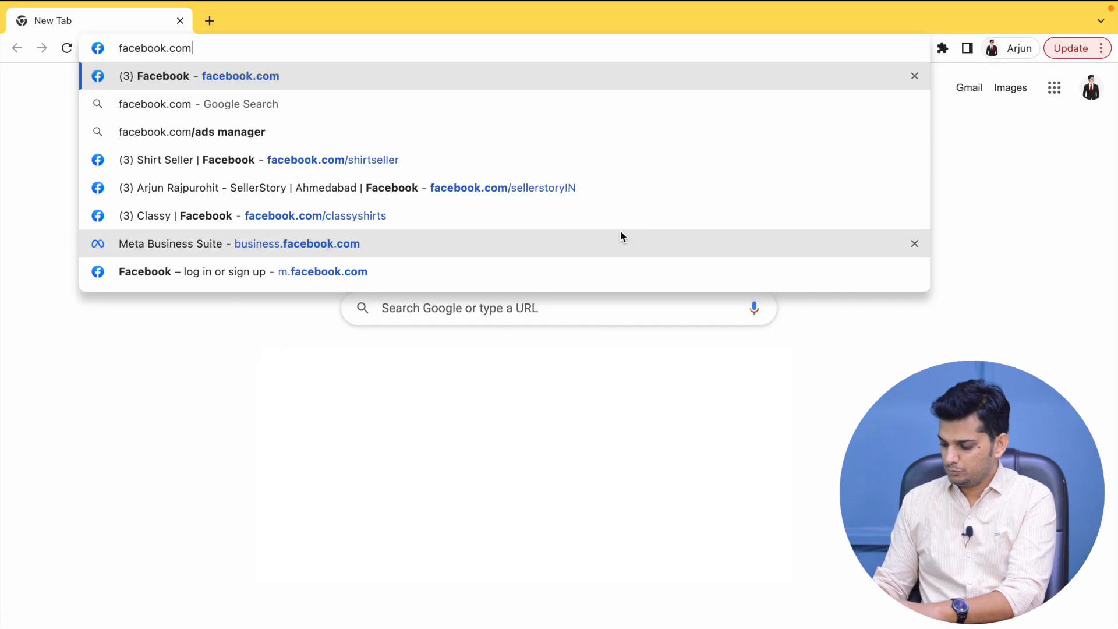
# Load facebook.com/shirtsellerstory, bypassing the autocomplete suggestion, to confirm the Page's web address
pyautogui.write('se')
pyautogui.press('BackSpace')
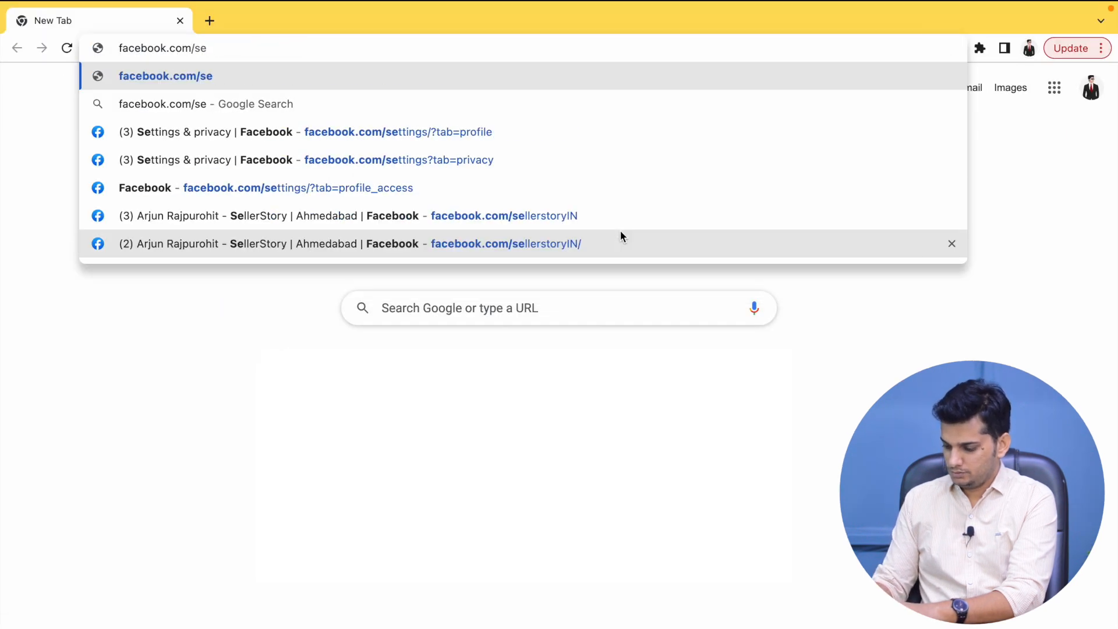
pyautogui.press('BackSpace')
pyautogui.write('hirtsellerstory')
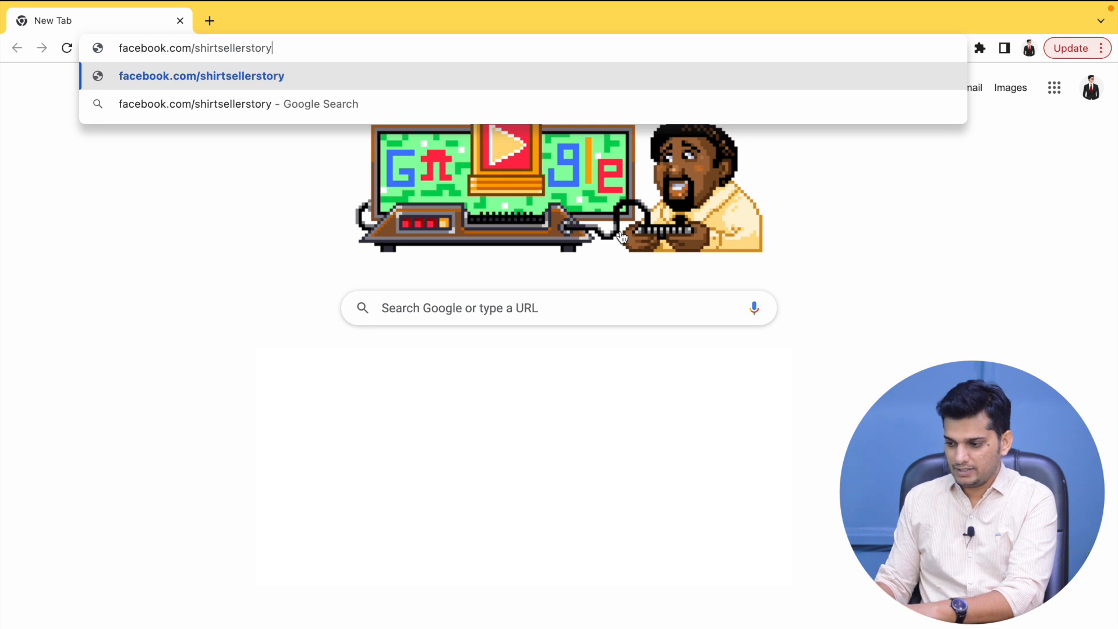
pyautogui.press('Return')
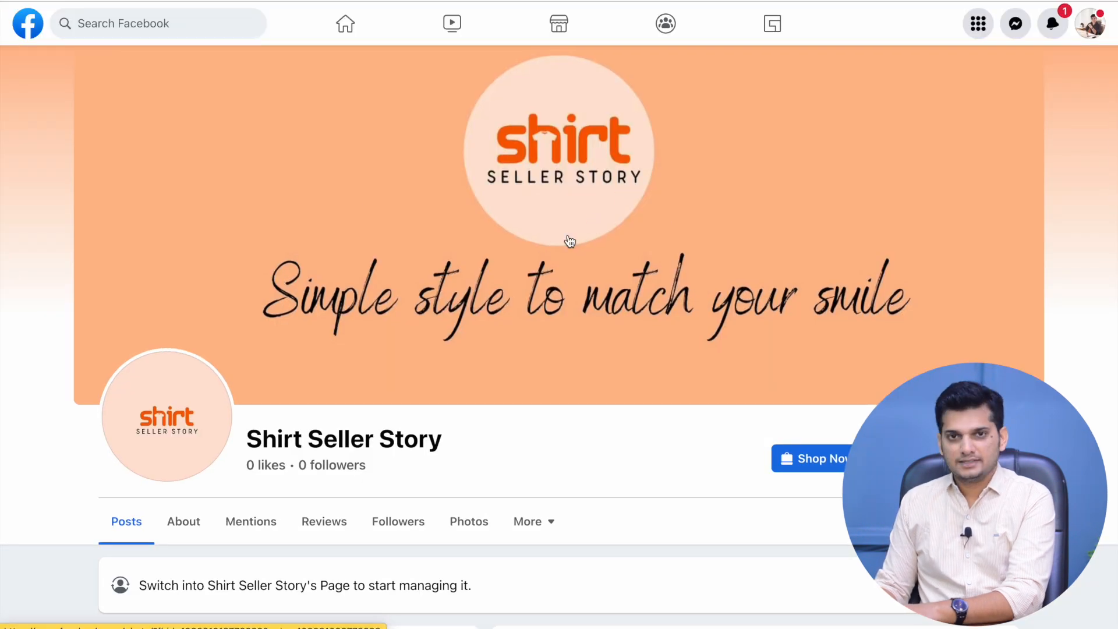
pyautogui.scroll(-2, 582, 317)
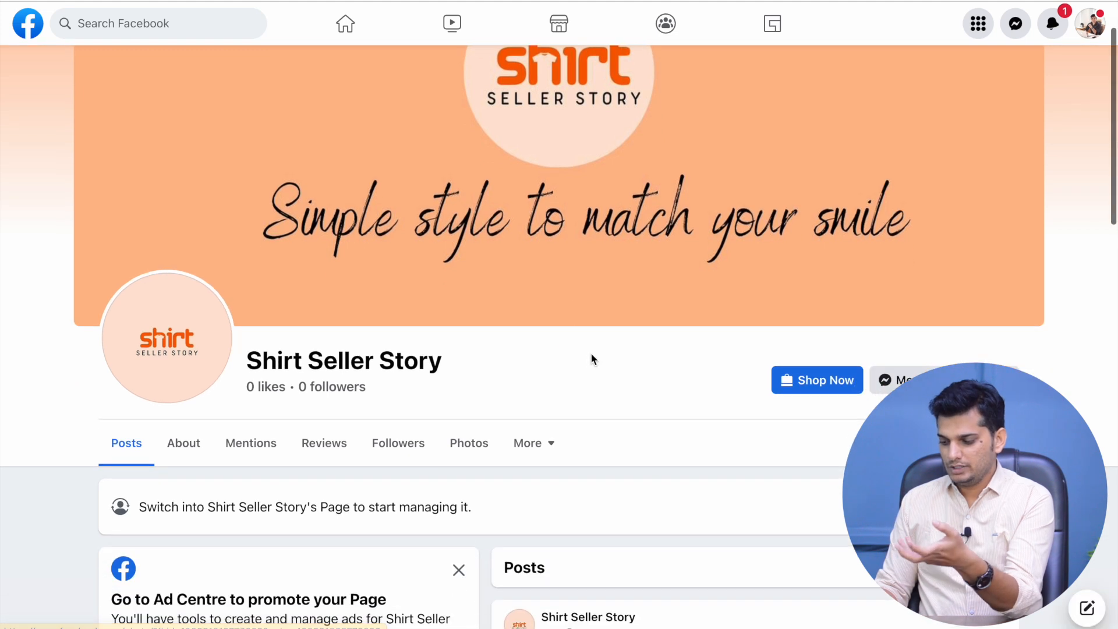
pyautogui.scroll(-3, 589, 357)
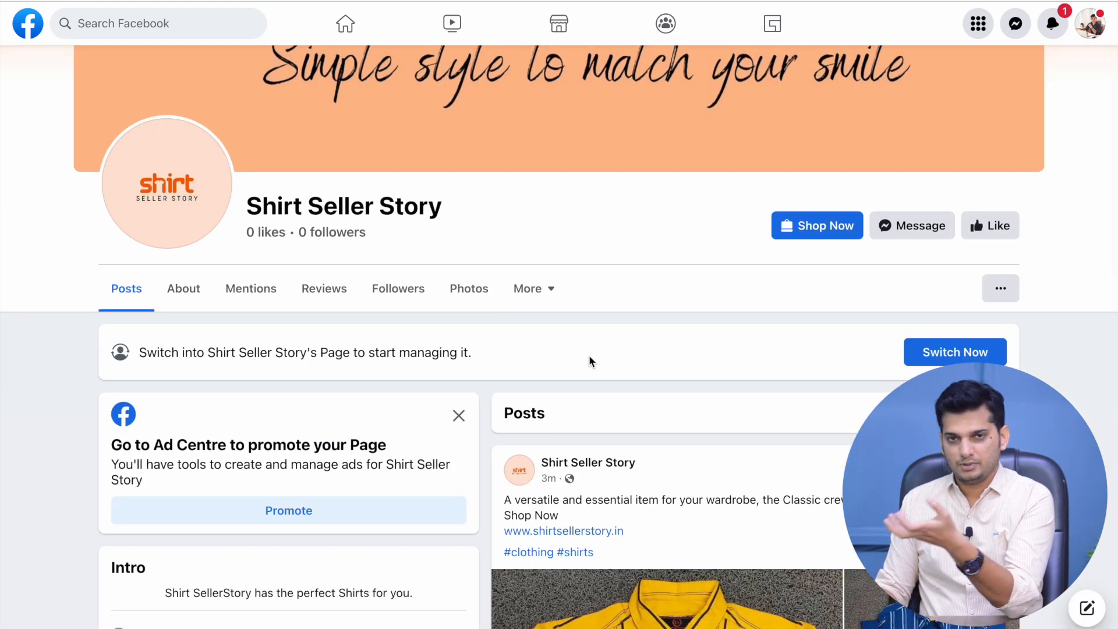
pyautogui.scroll(4, 589, 357)
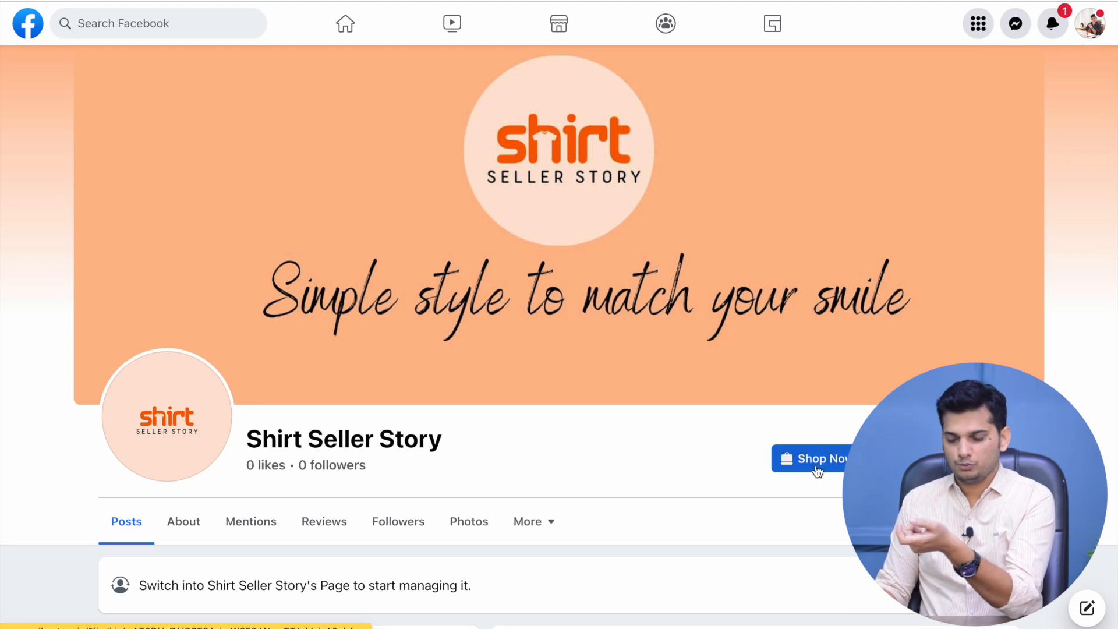
pyautogui.scroll(-1, 722, 462)
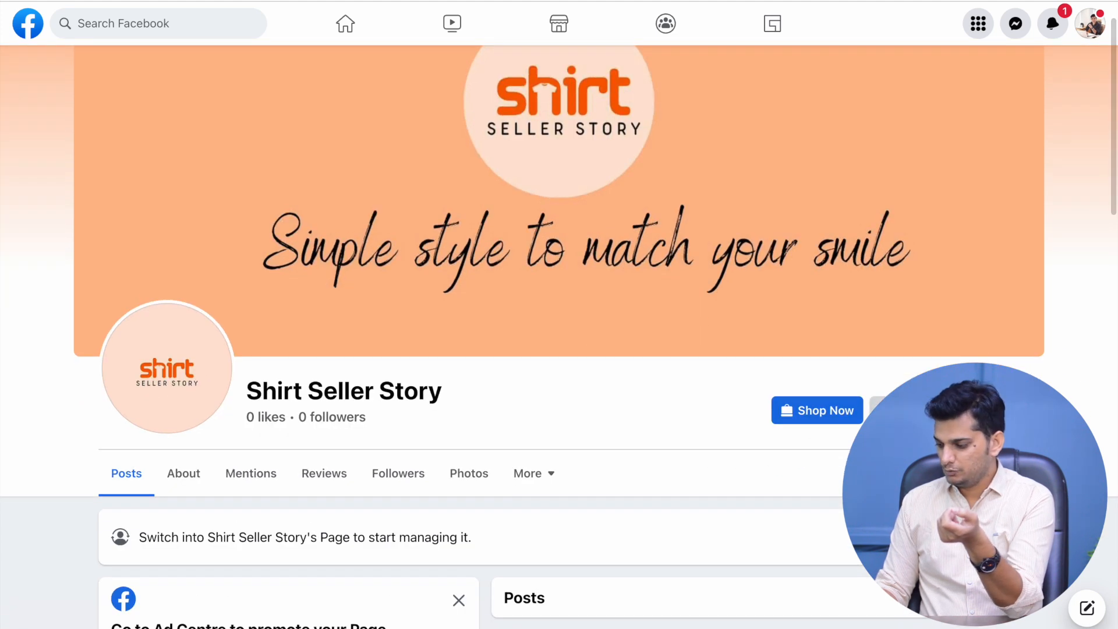